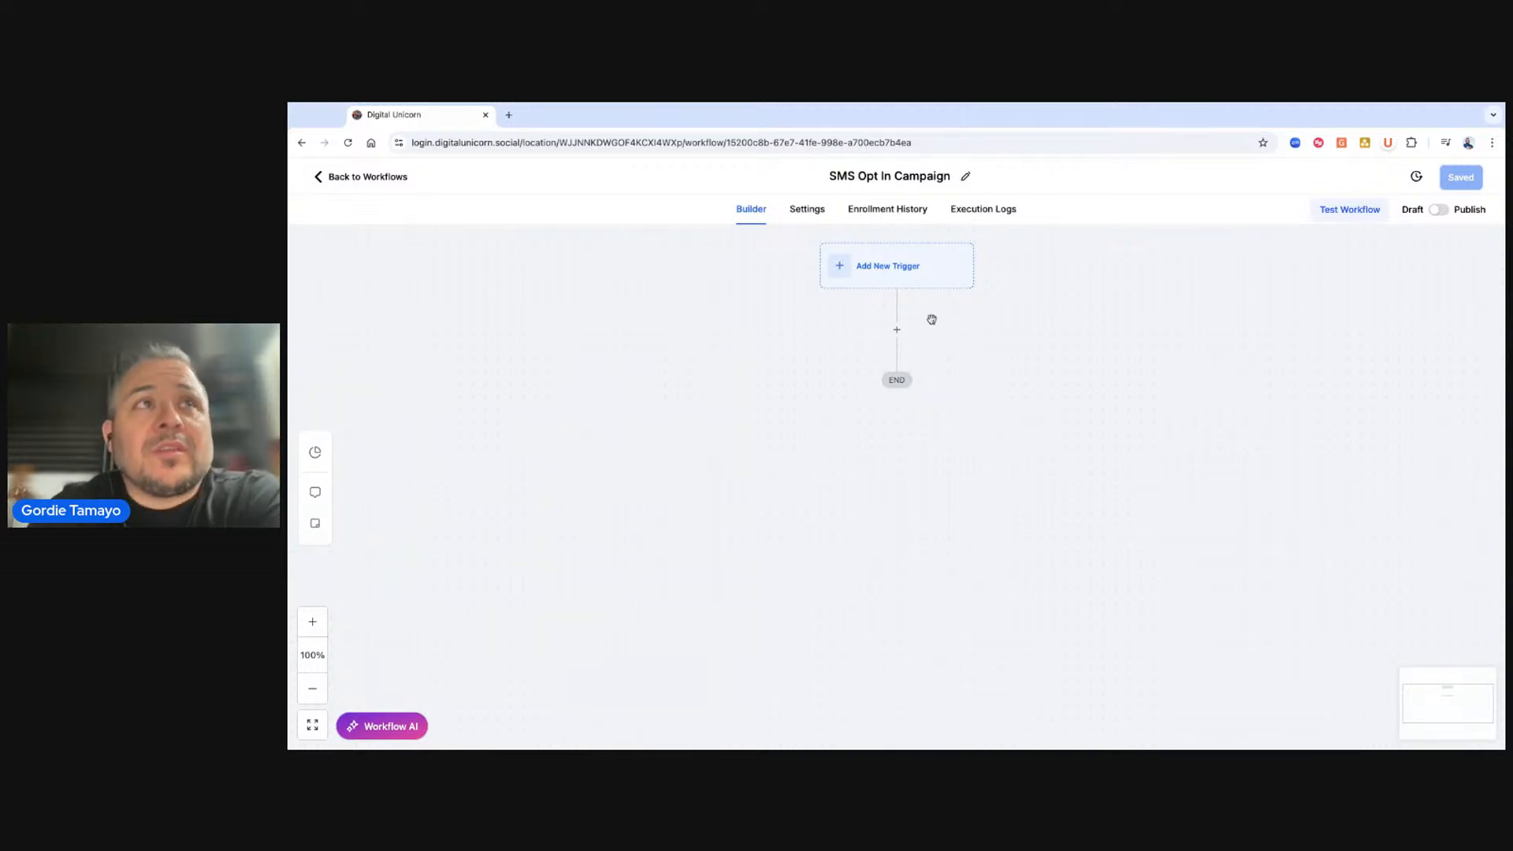
Add a Customer replied workflow trigger and name it Customer Replied to SMS.
click(911, 283)
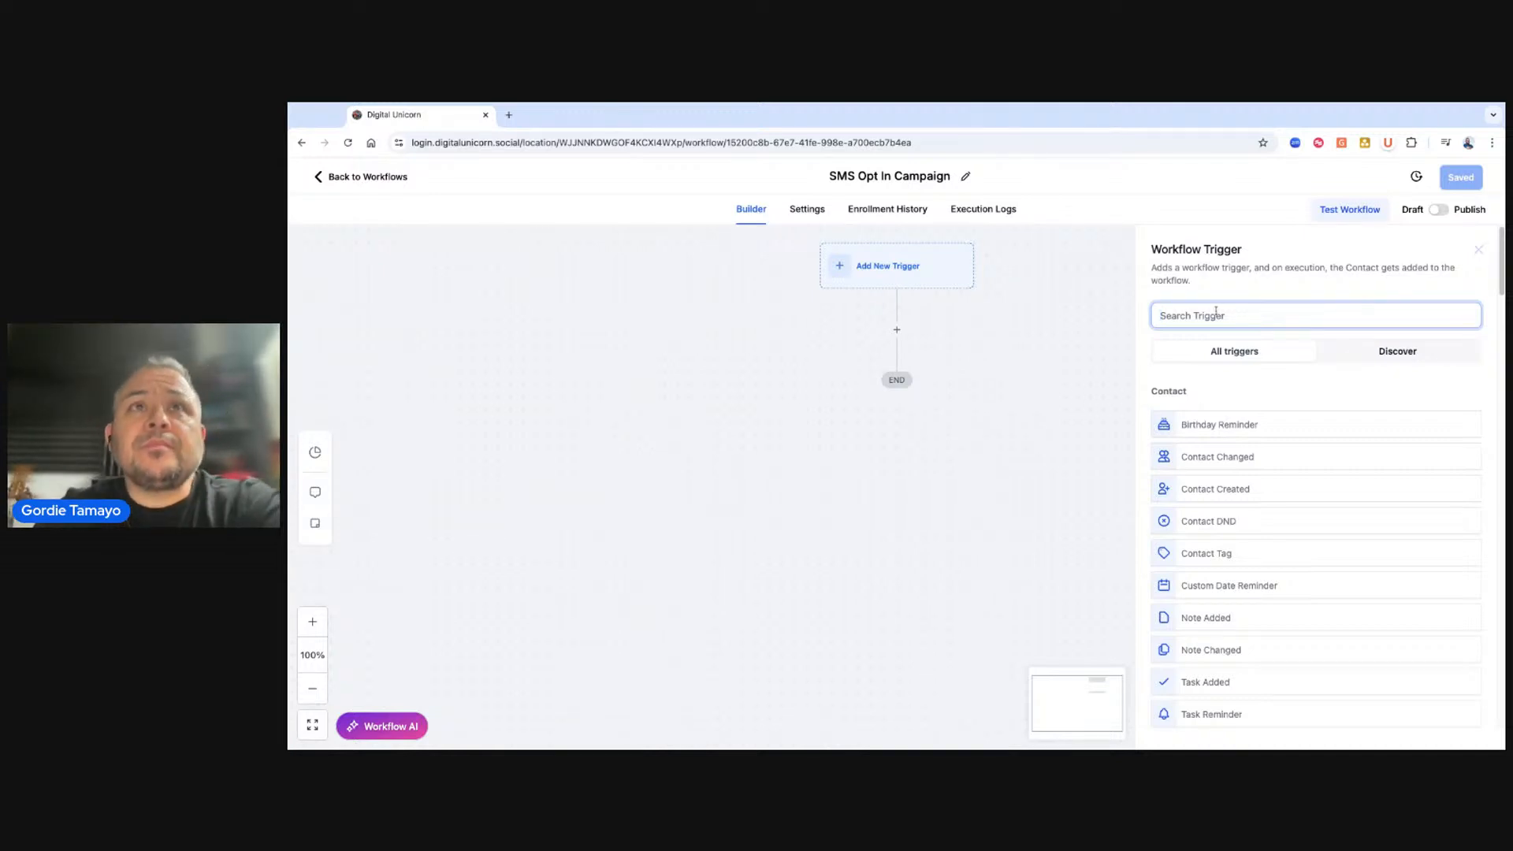
text(cust)
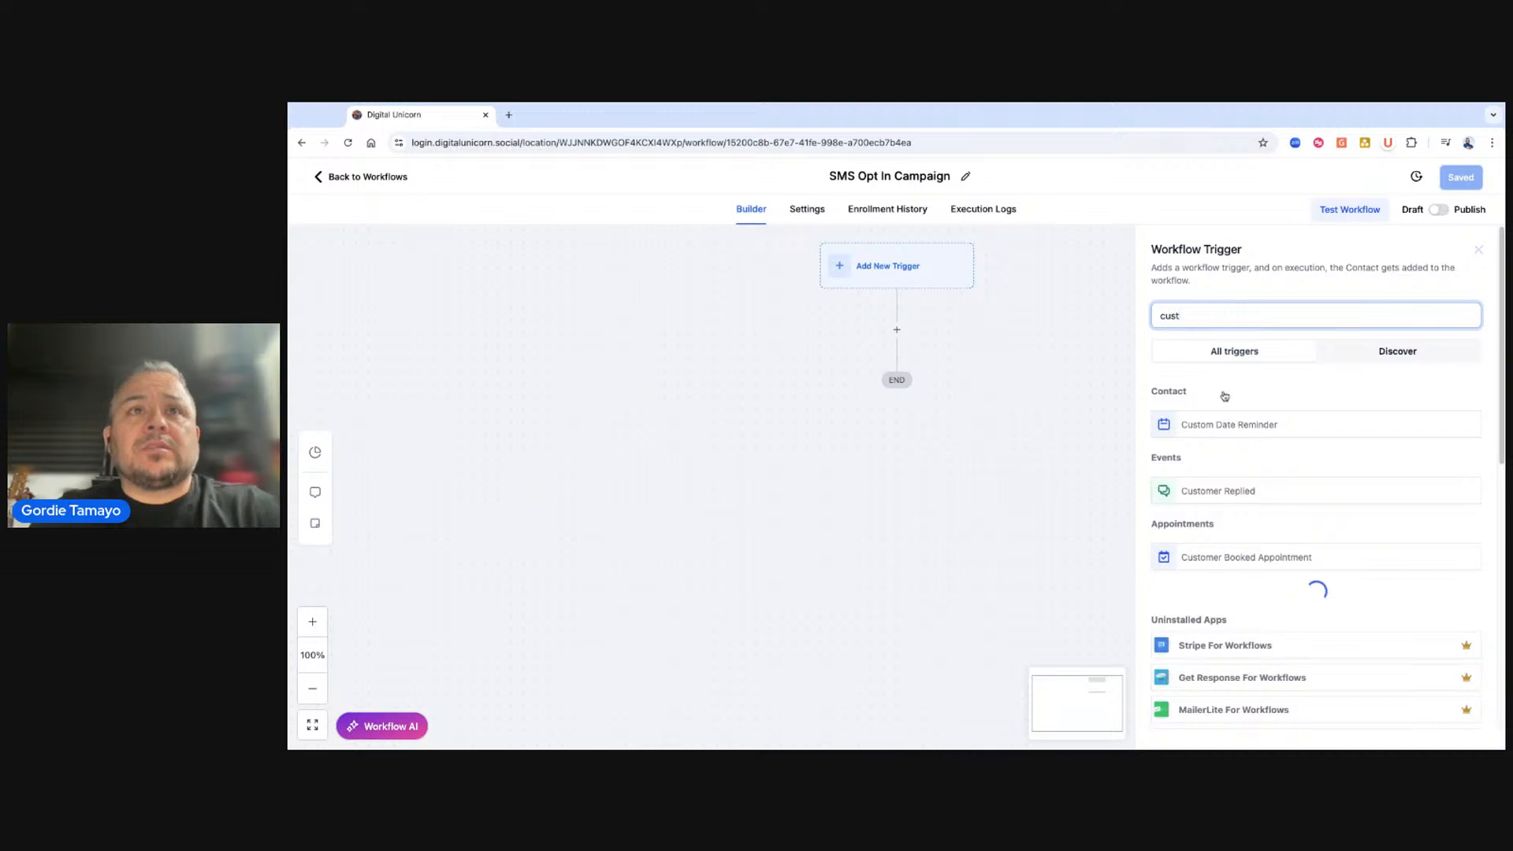
click(1199, 494)
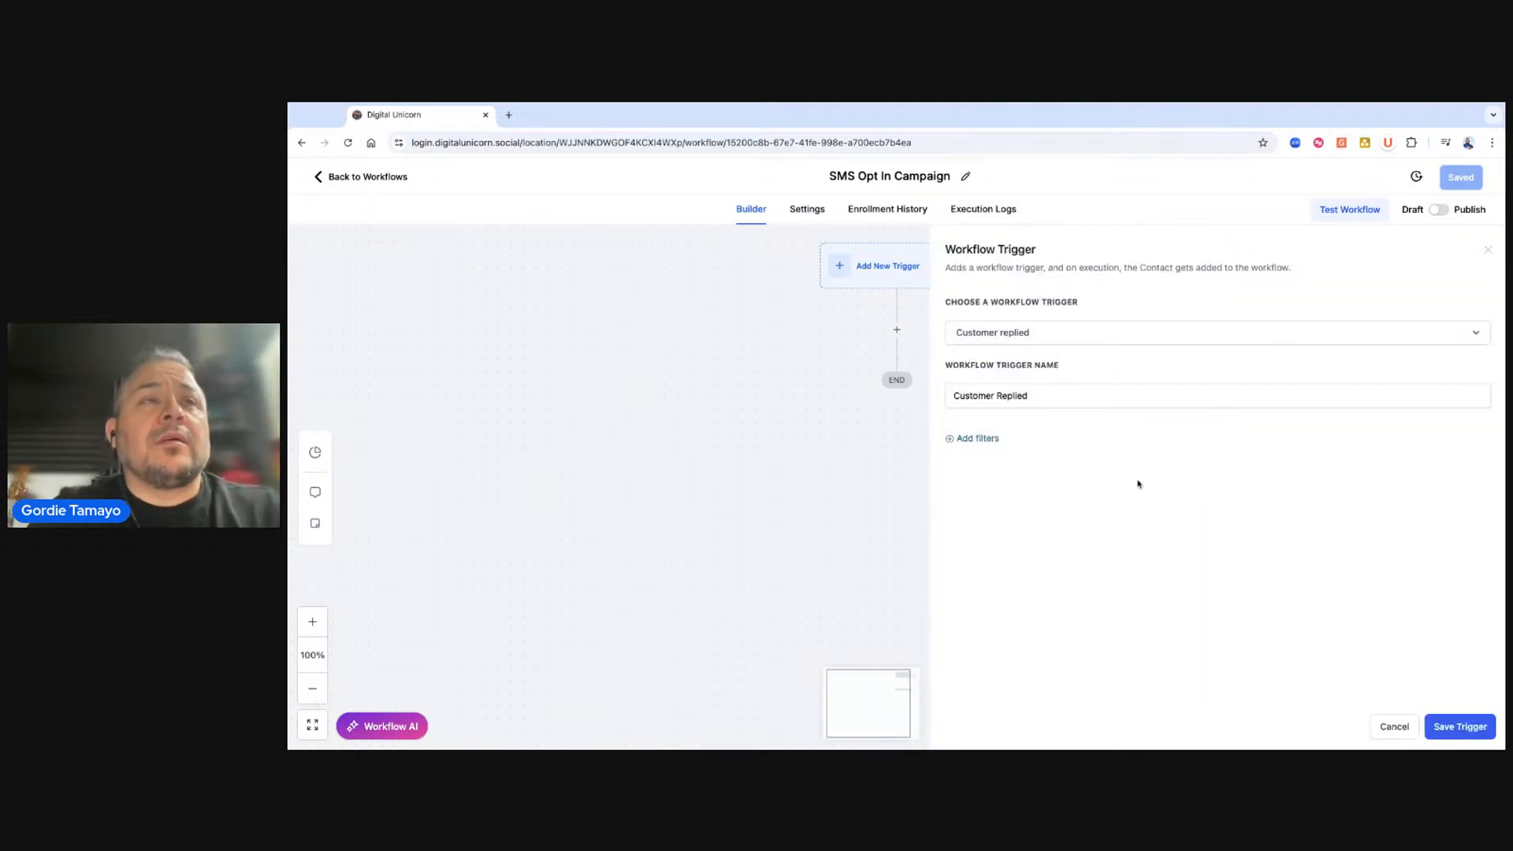
triple_click(1038, 394)
text(Customer Replied to SMS)
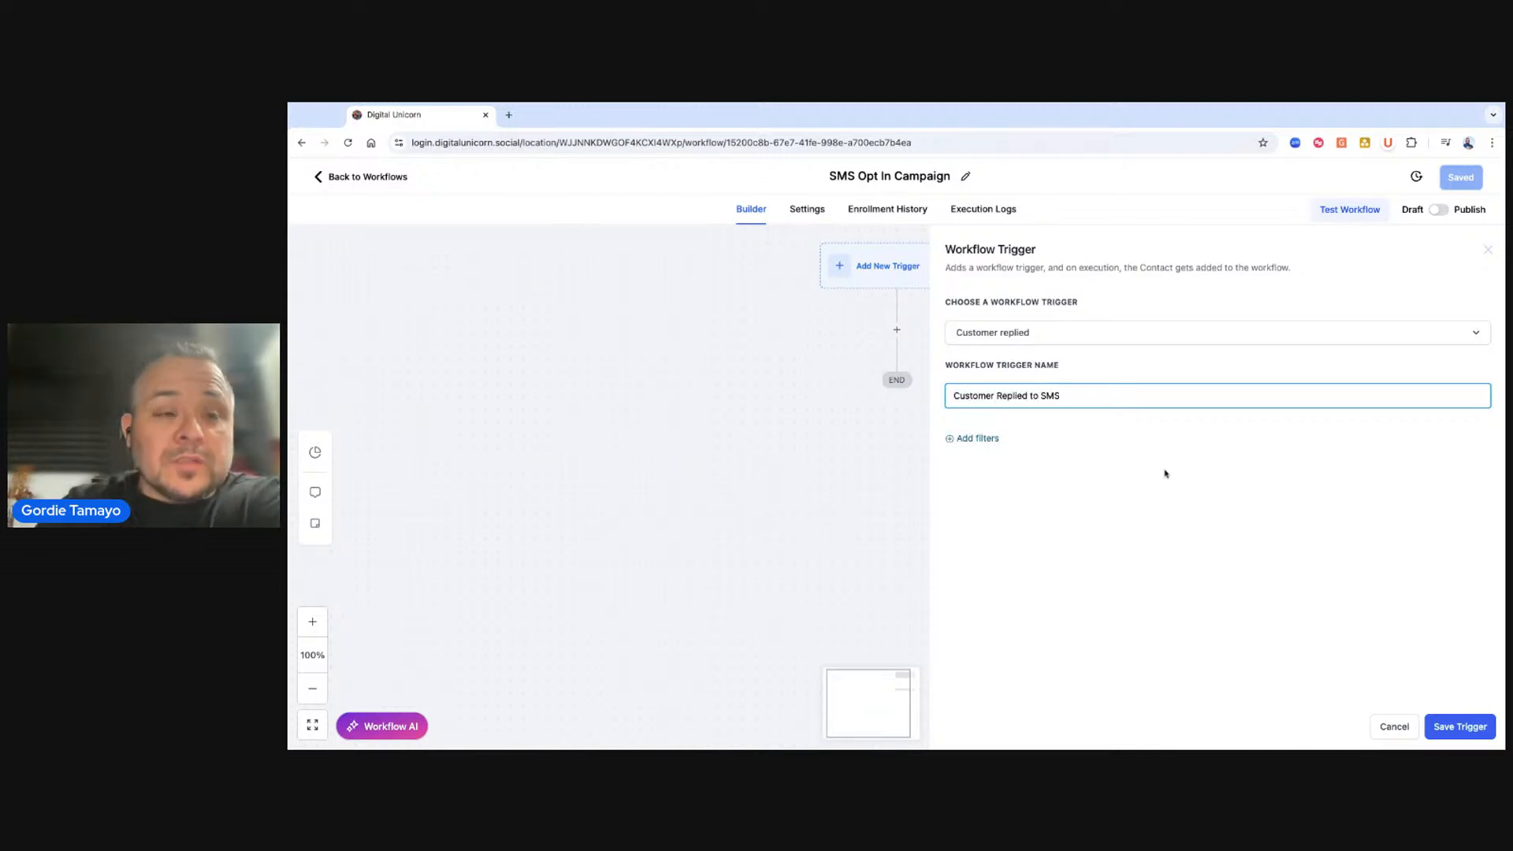
Add a trigger filter for Reply channel set to SMS.
click(961, 440)
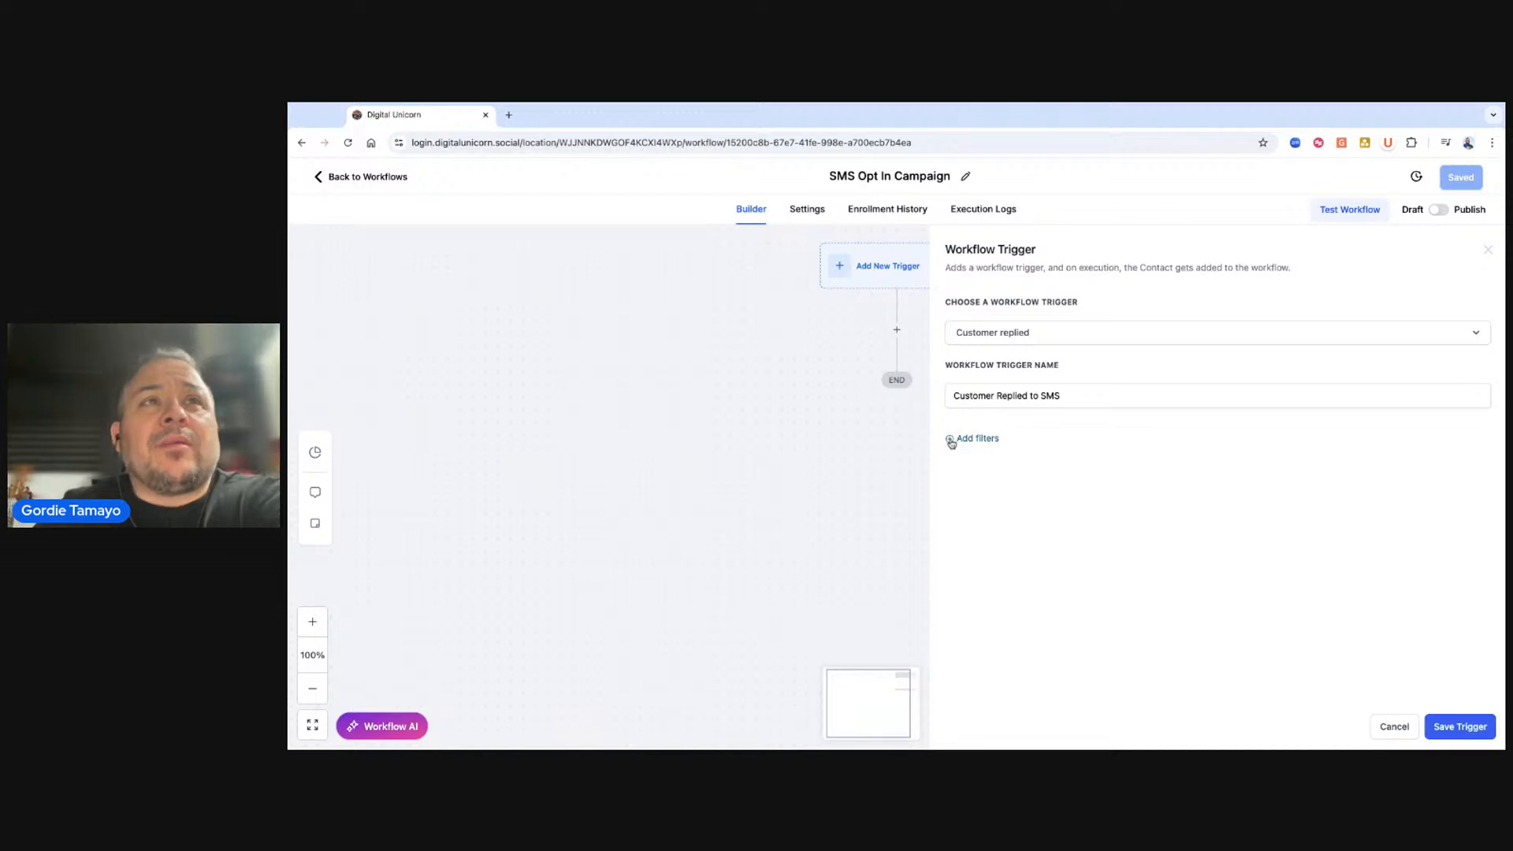
click(1068, 460)
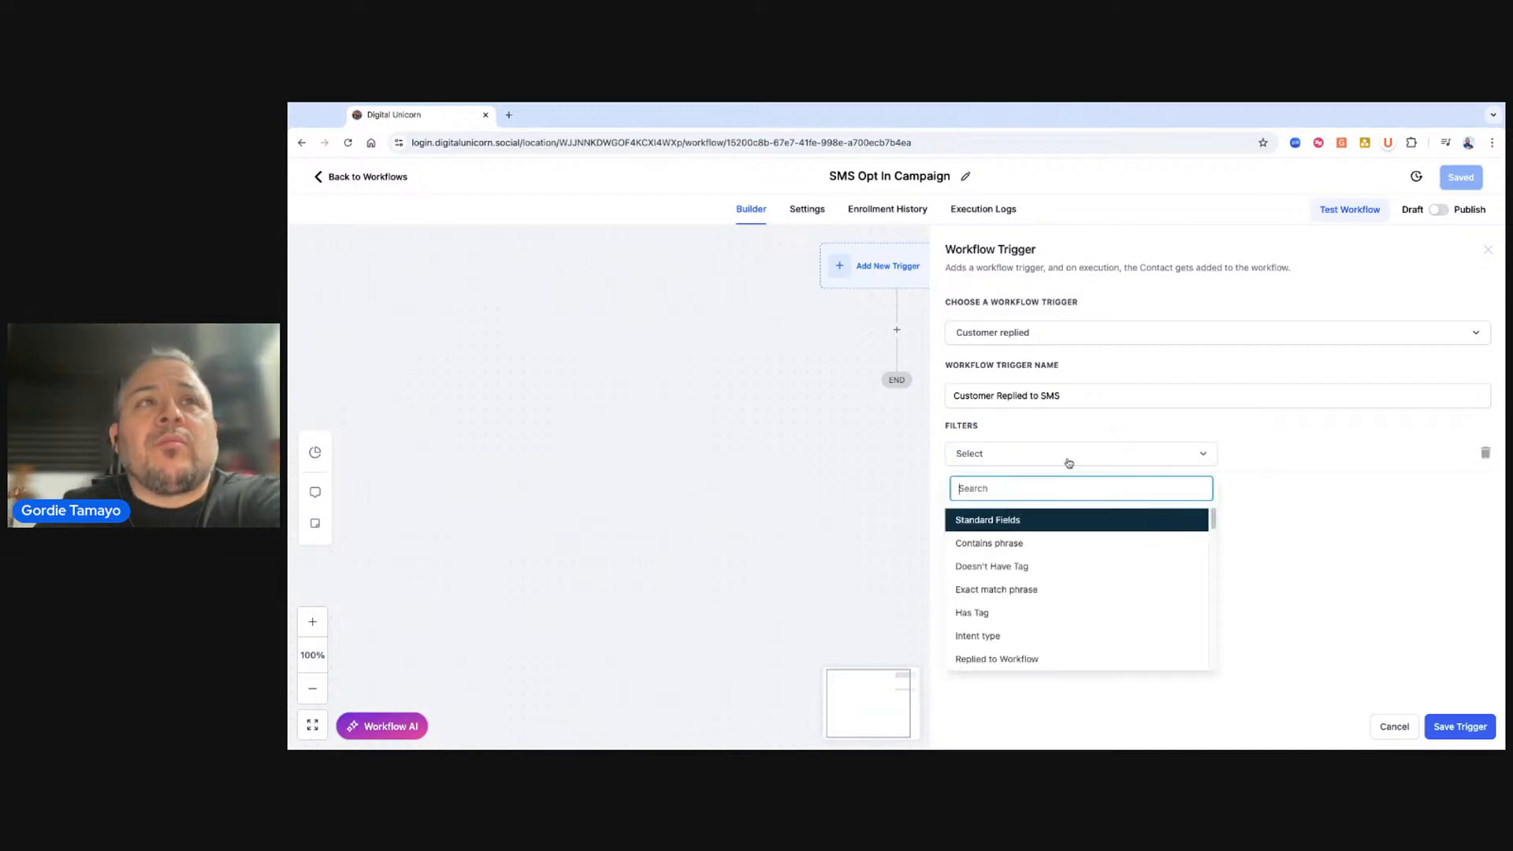
scroll(1016, 607, down, 2)
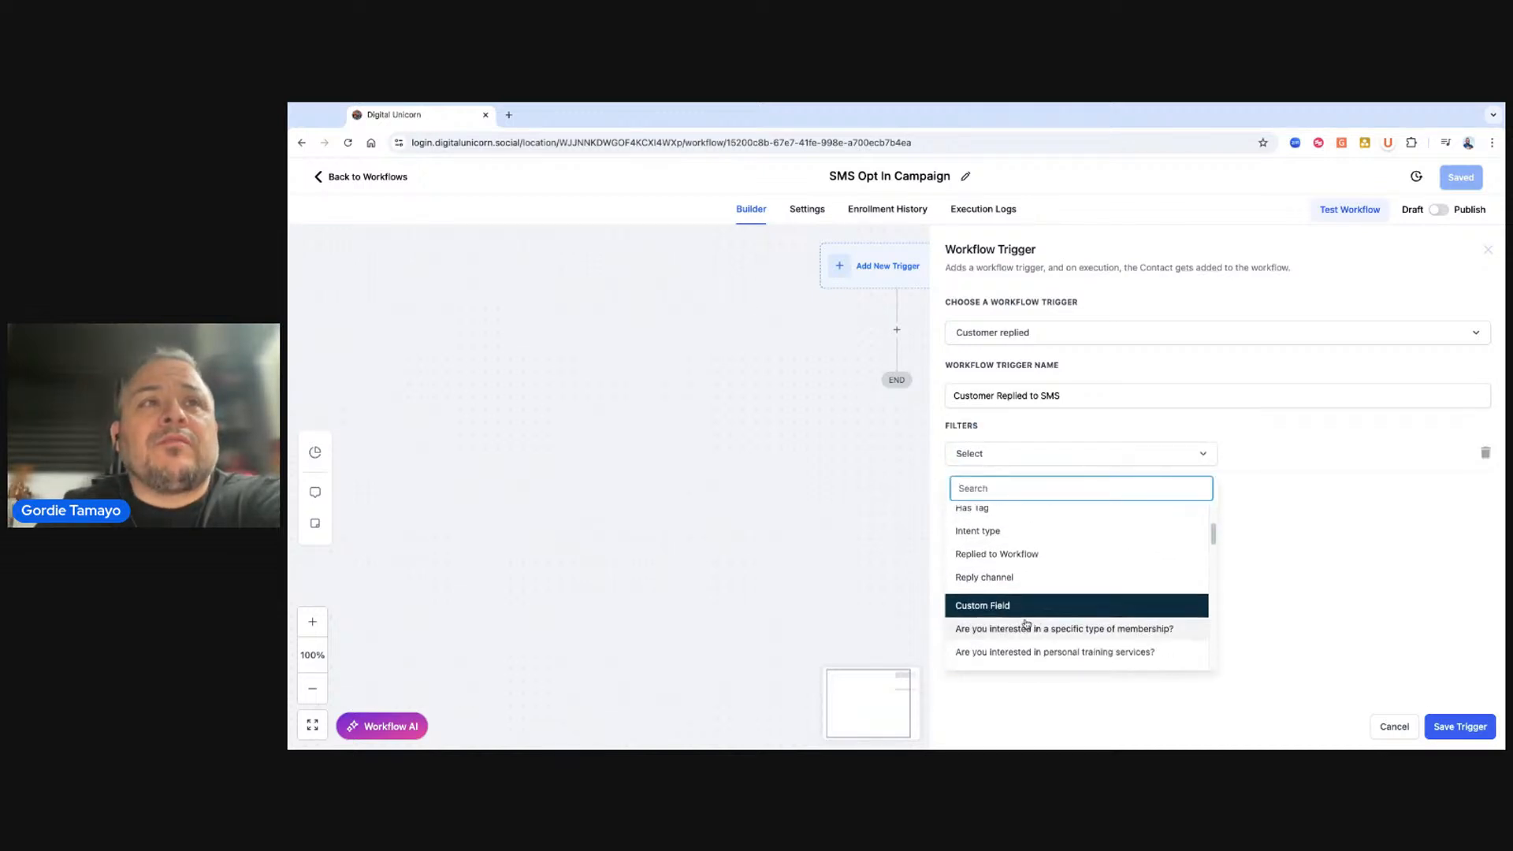
click(985, 581)
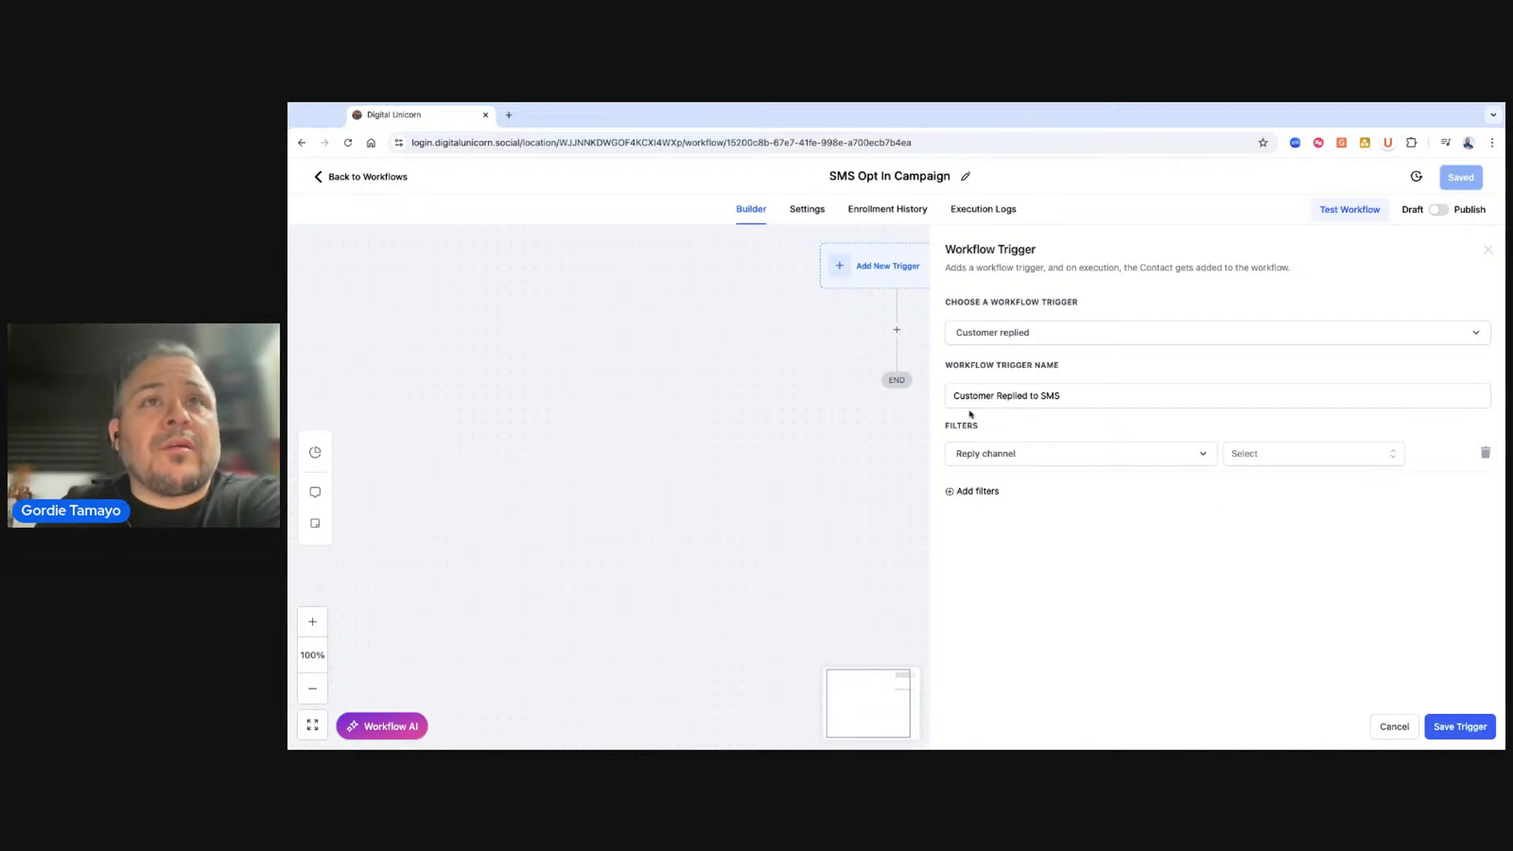
click(1319, 459)
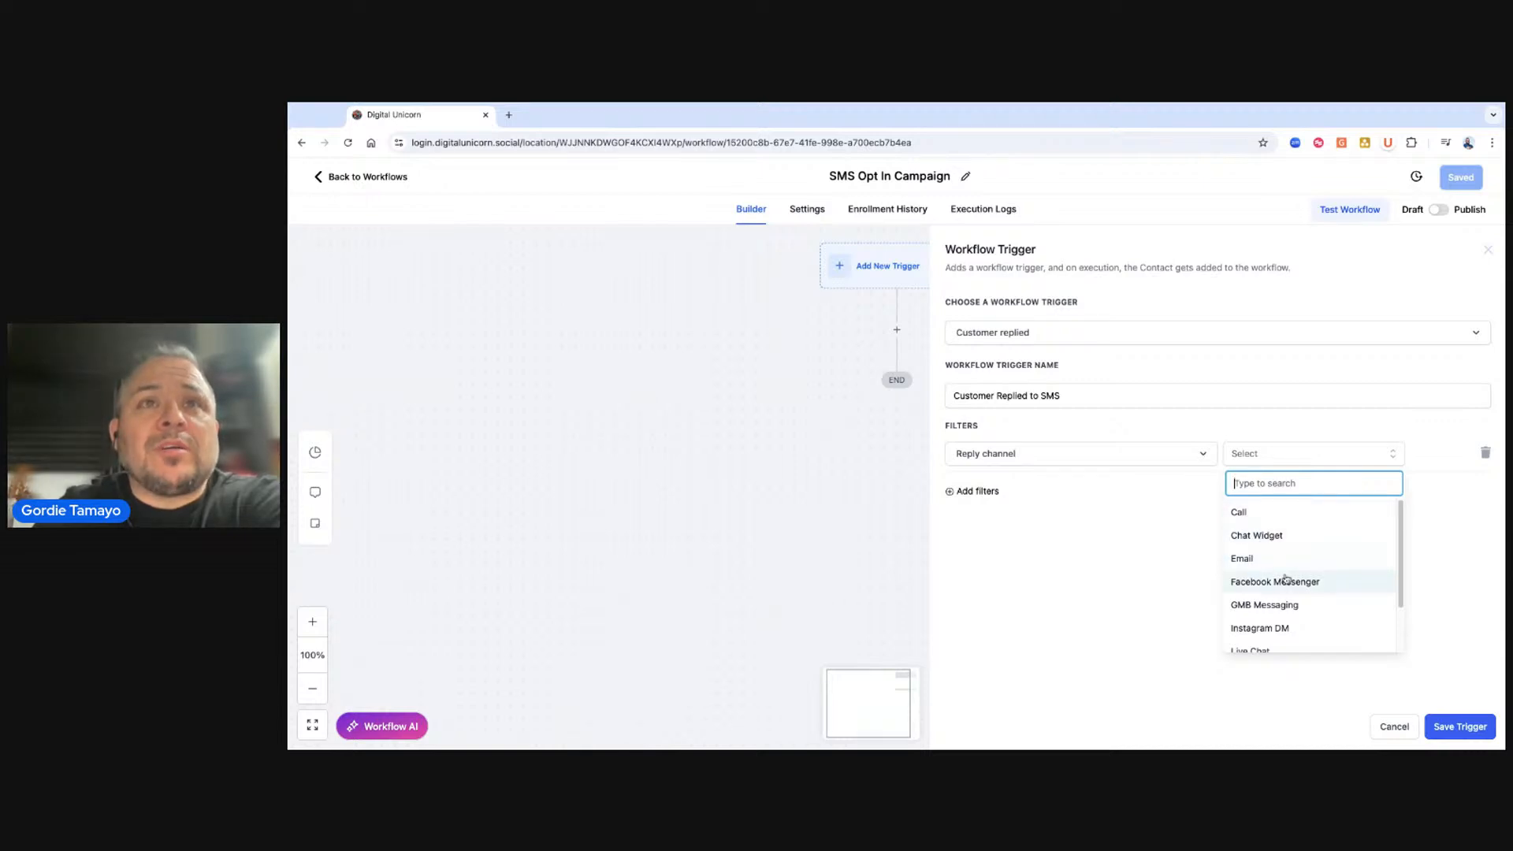
scroll(1280, 568, down, 1)
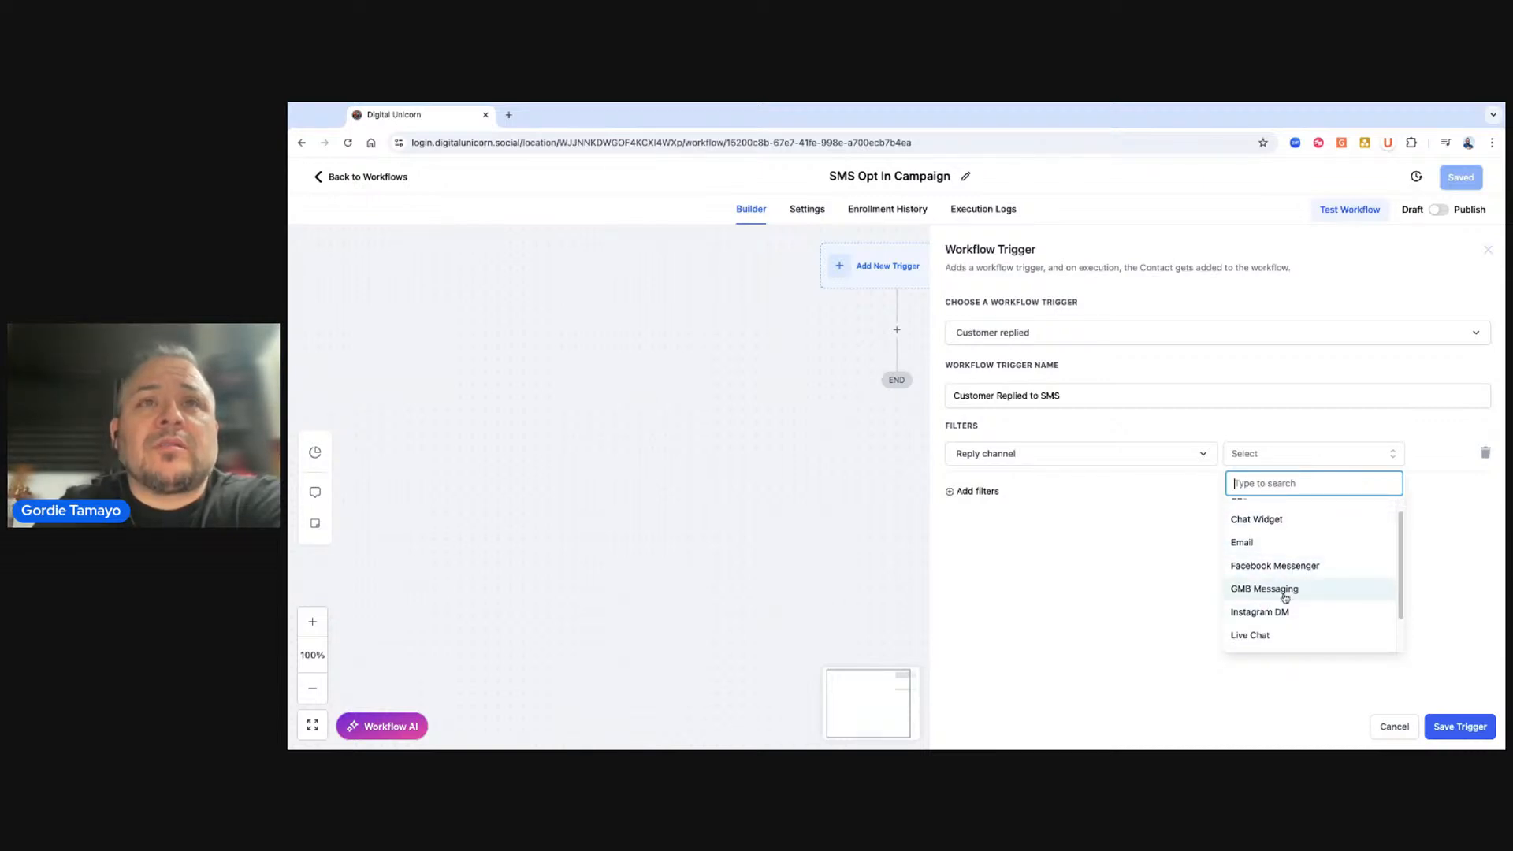
scroll(1272, 597, down, 3)
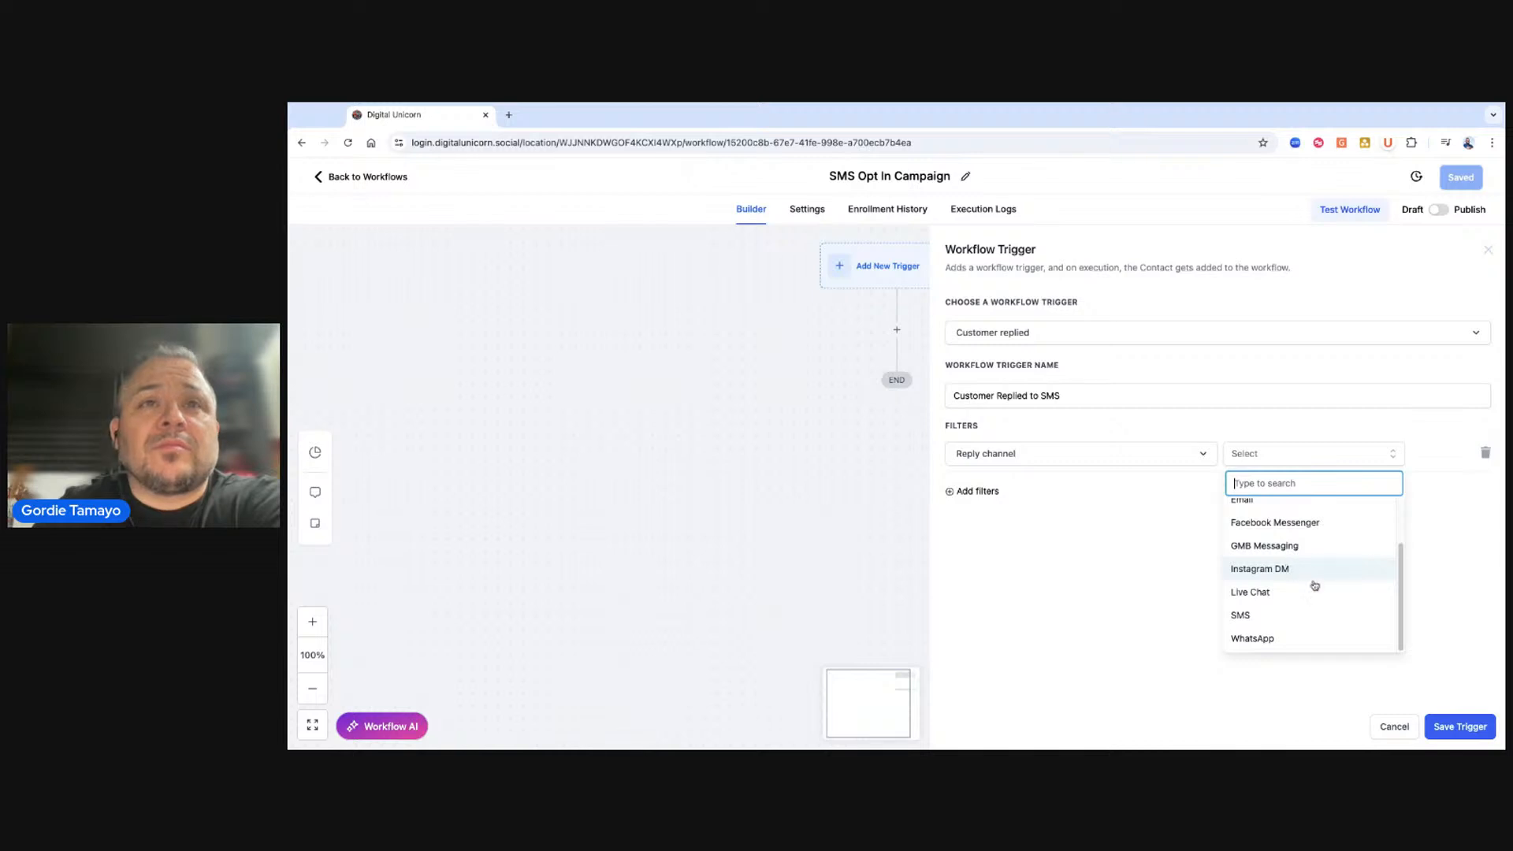
click(1246, 616)
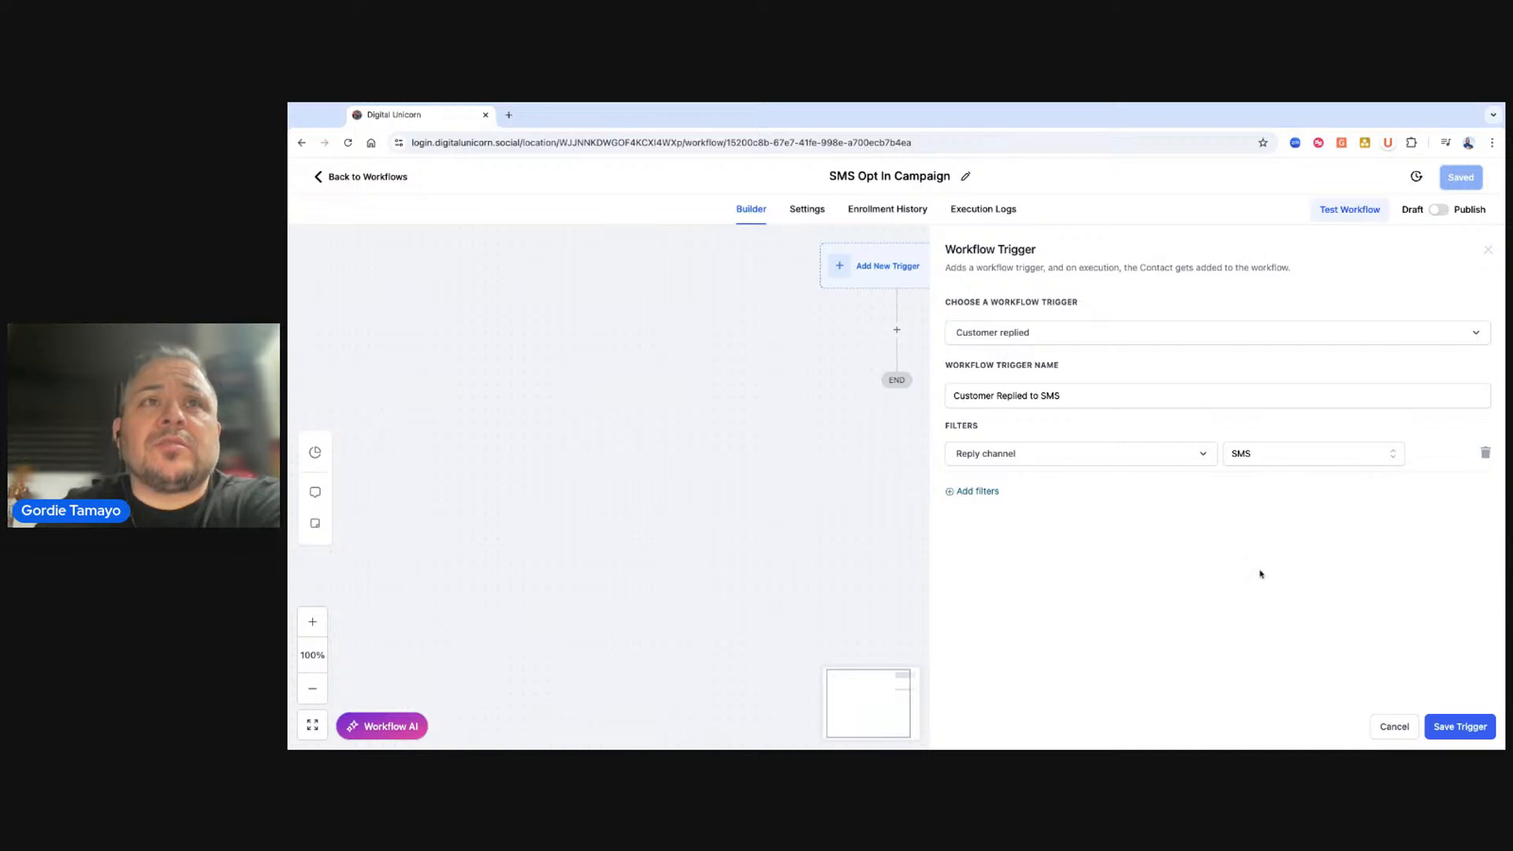
Add a second trigger filter using the Exact match phrase condition.
click(976, 491)
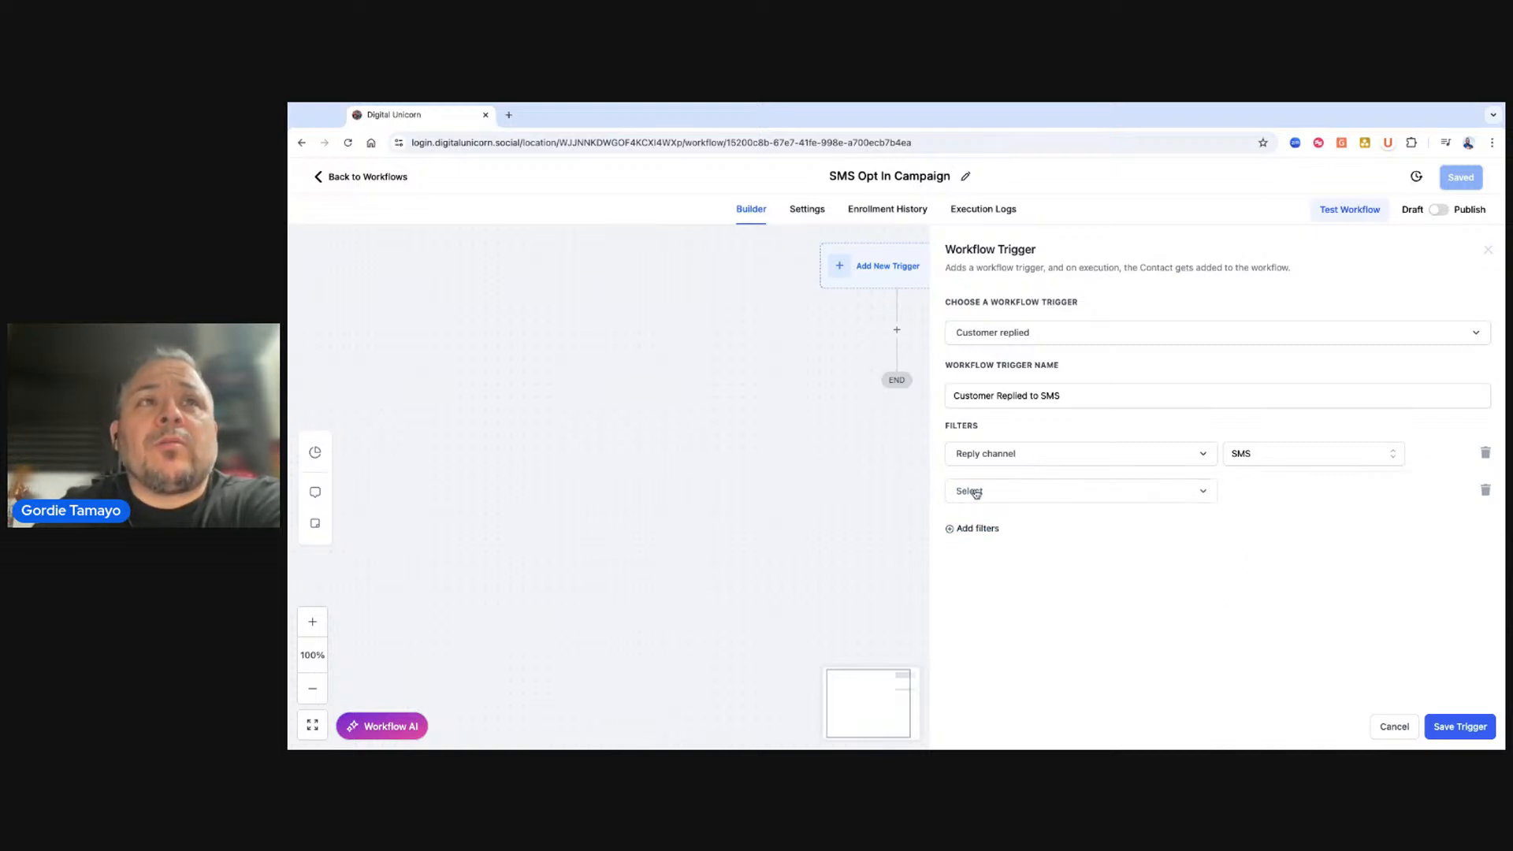
click(1040, 492)
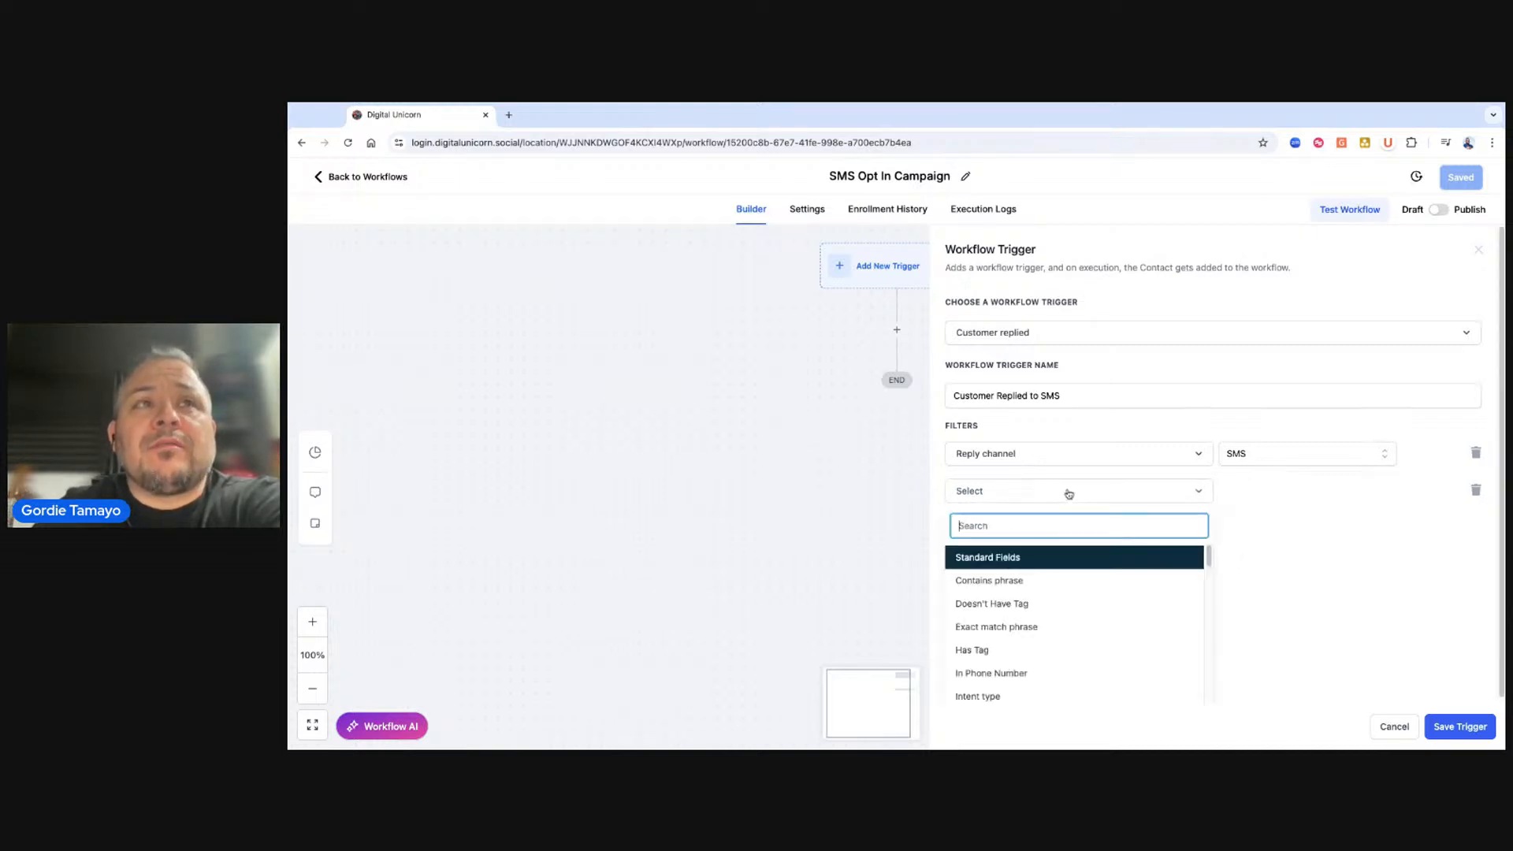
click(1003, 628)
click(1276, 491)
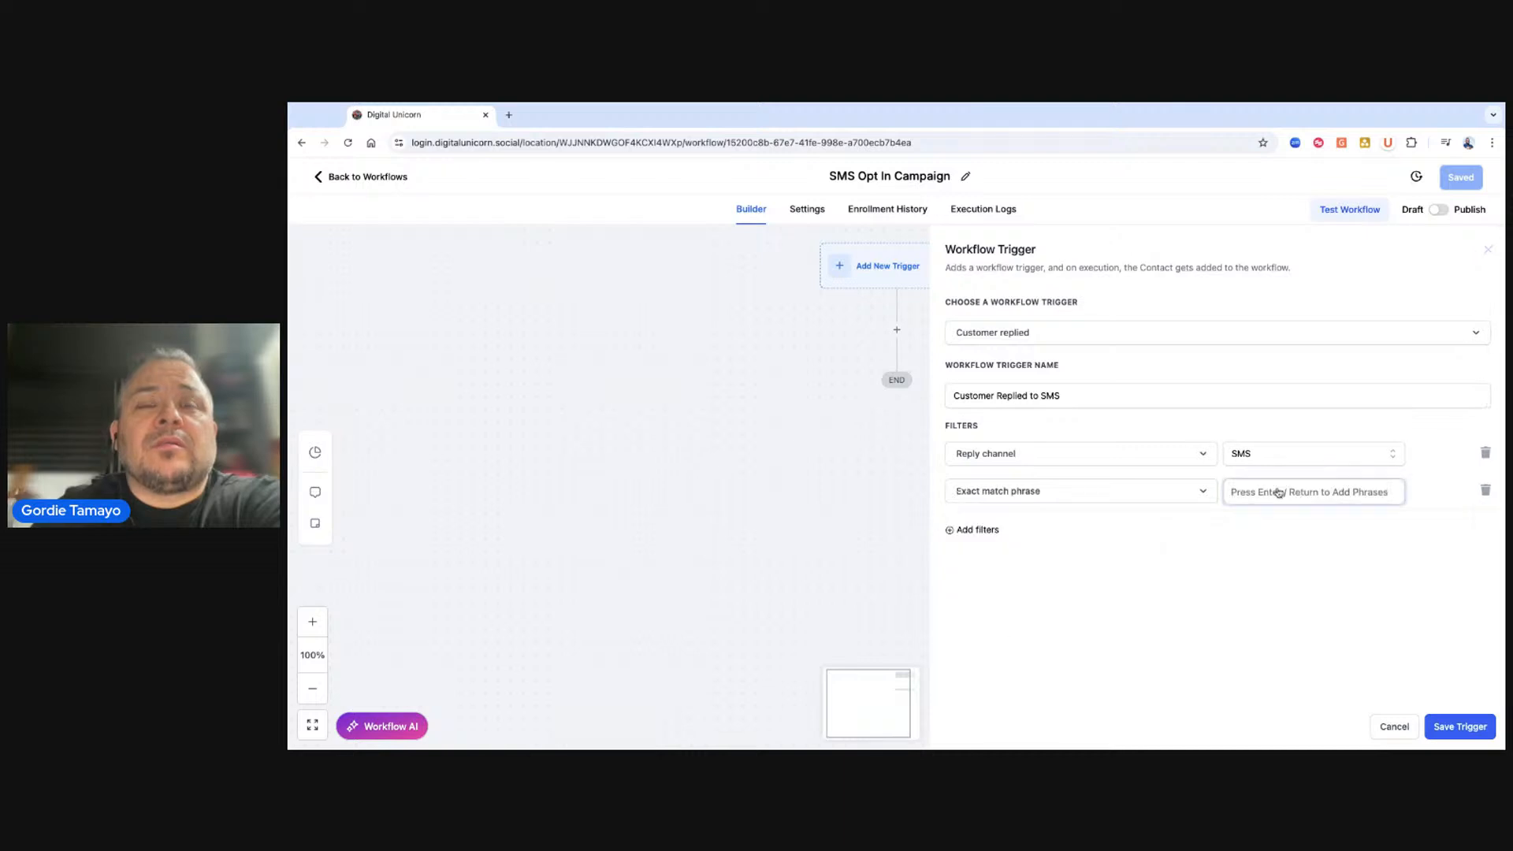
click(1170, 497)
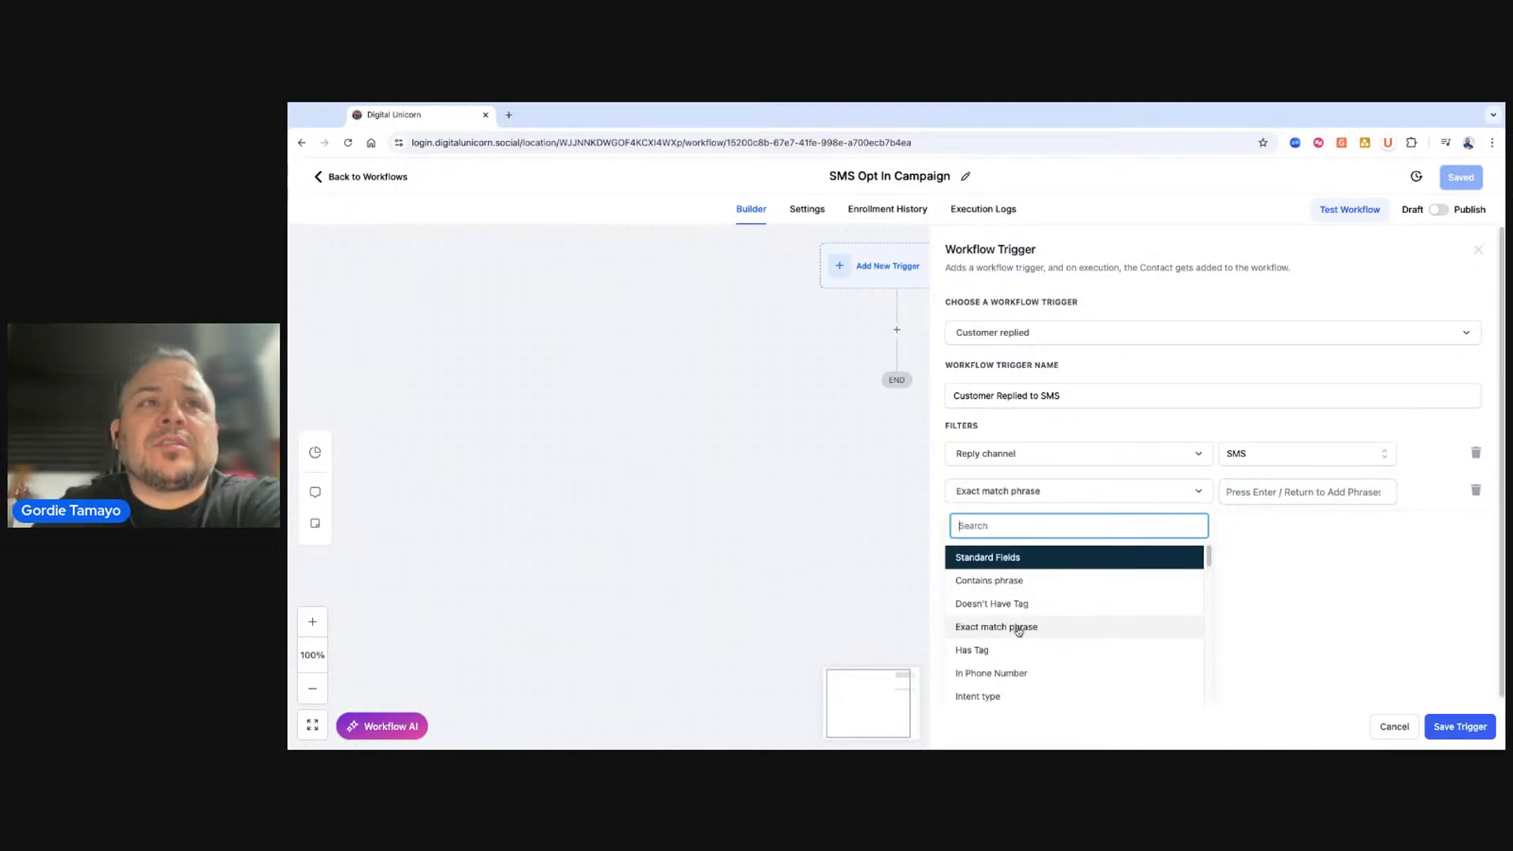
click(1011, 585)
click(1278, 492)
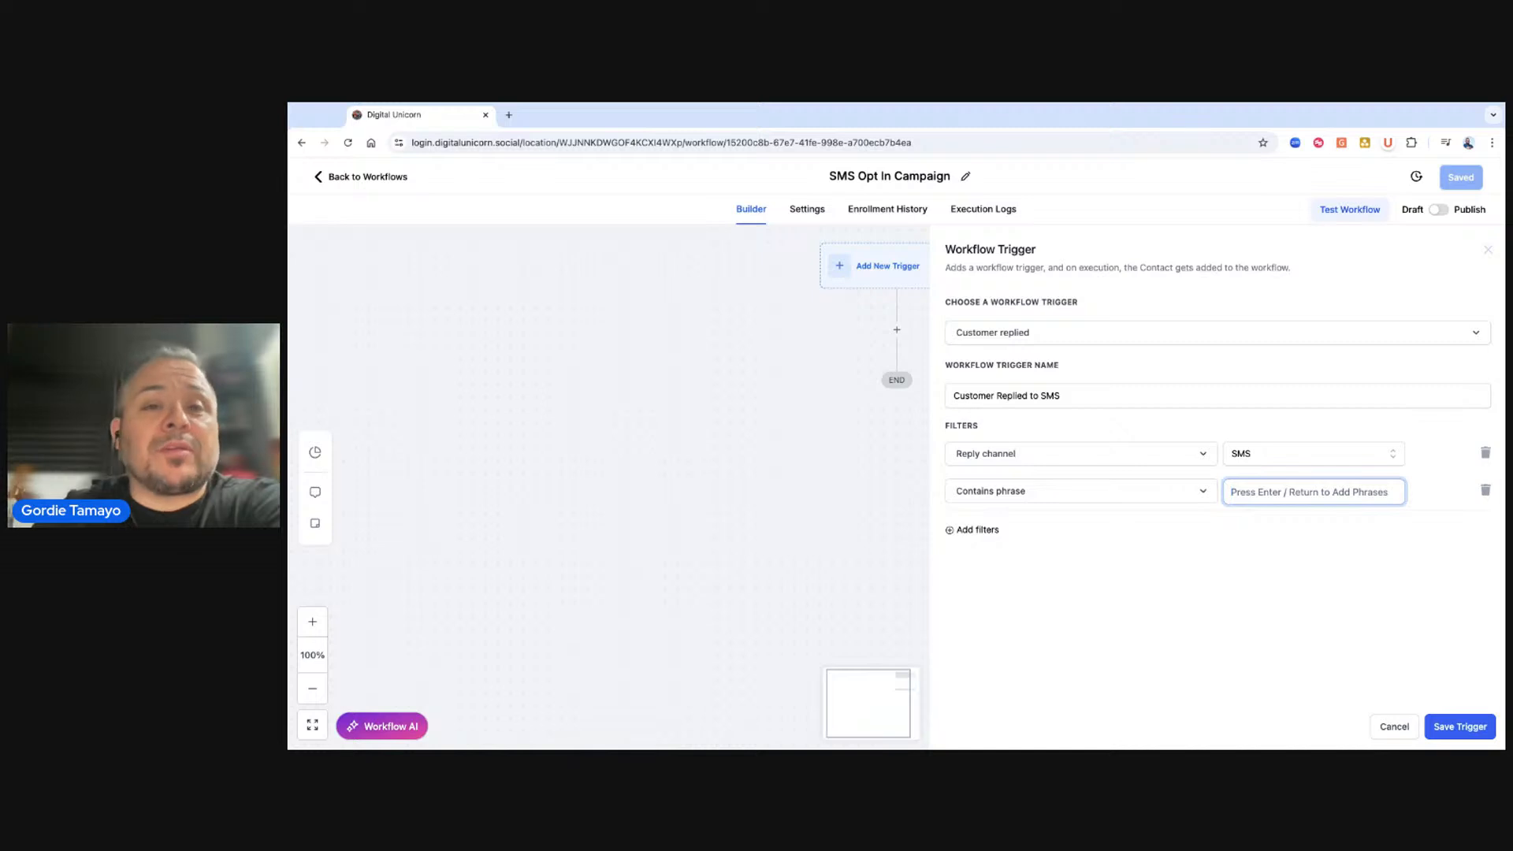
click(1169, 503)
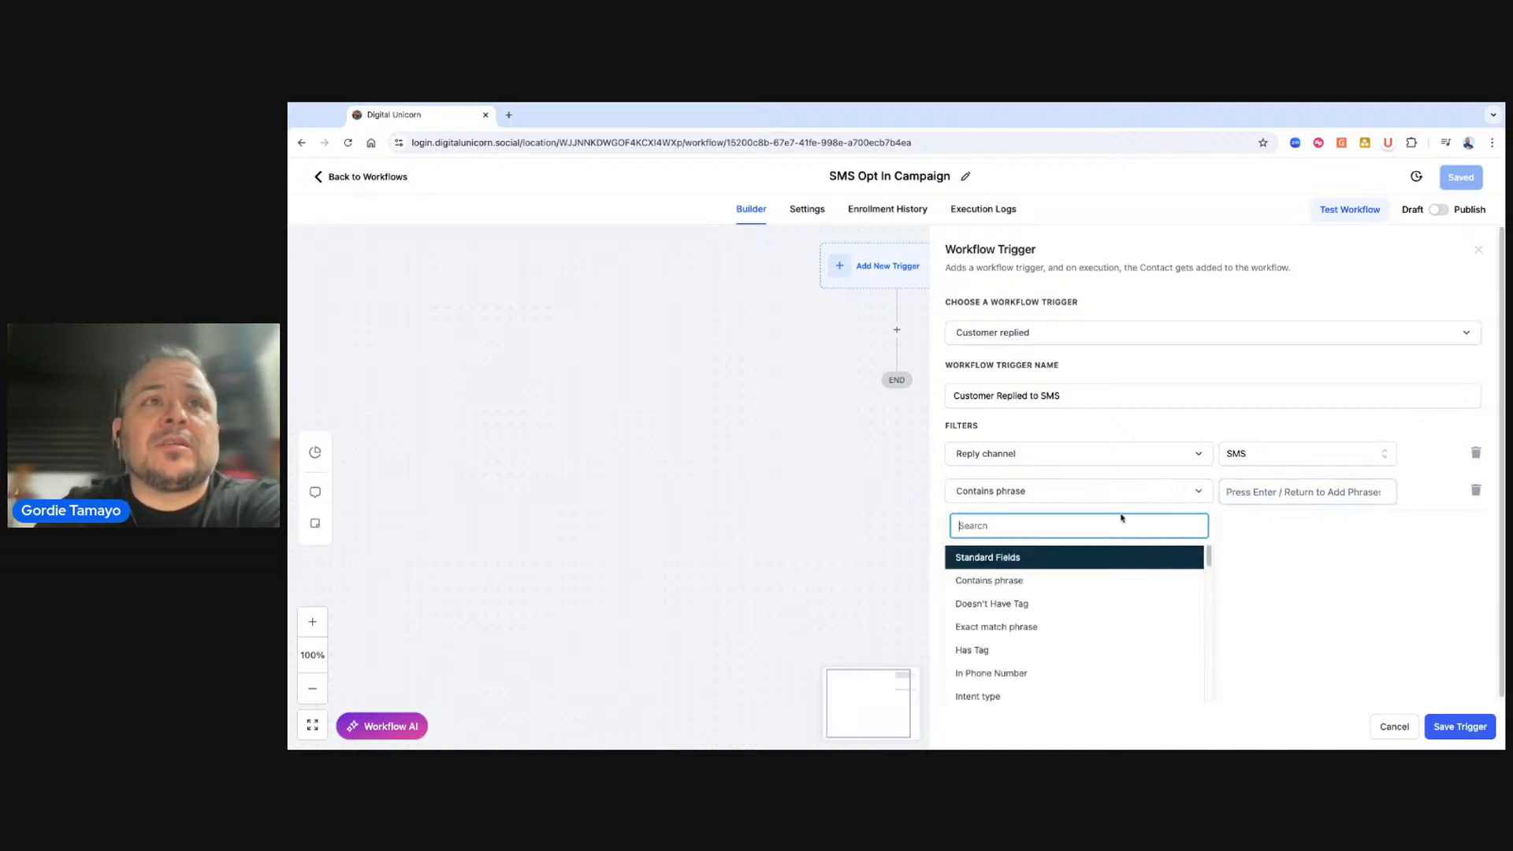
click(954, 628)
Enter Bootcamp2025 as the exact match phrase.
click(1301, 499)
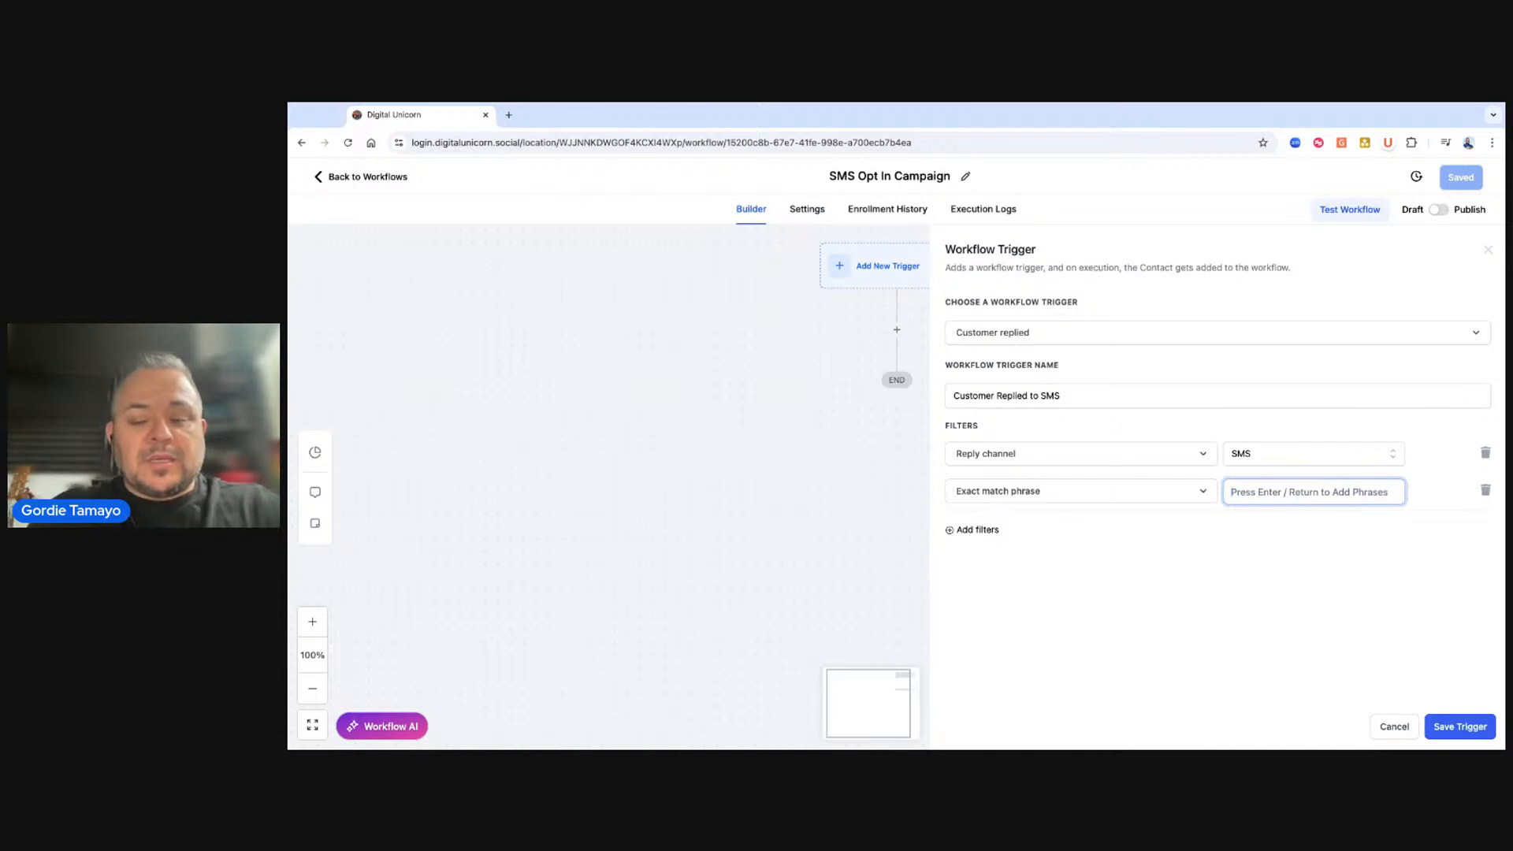
text(Bootcamp2025)
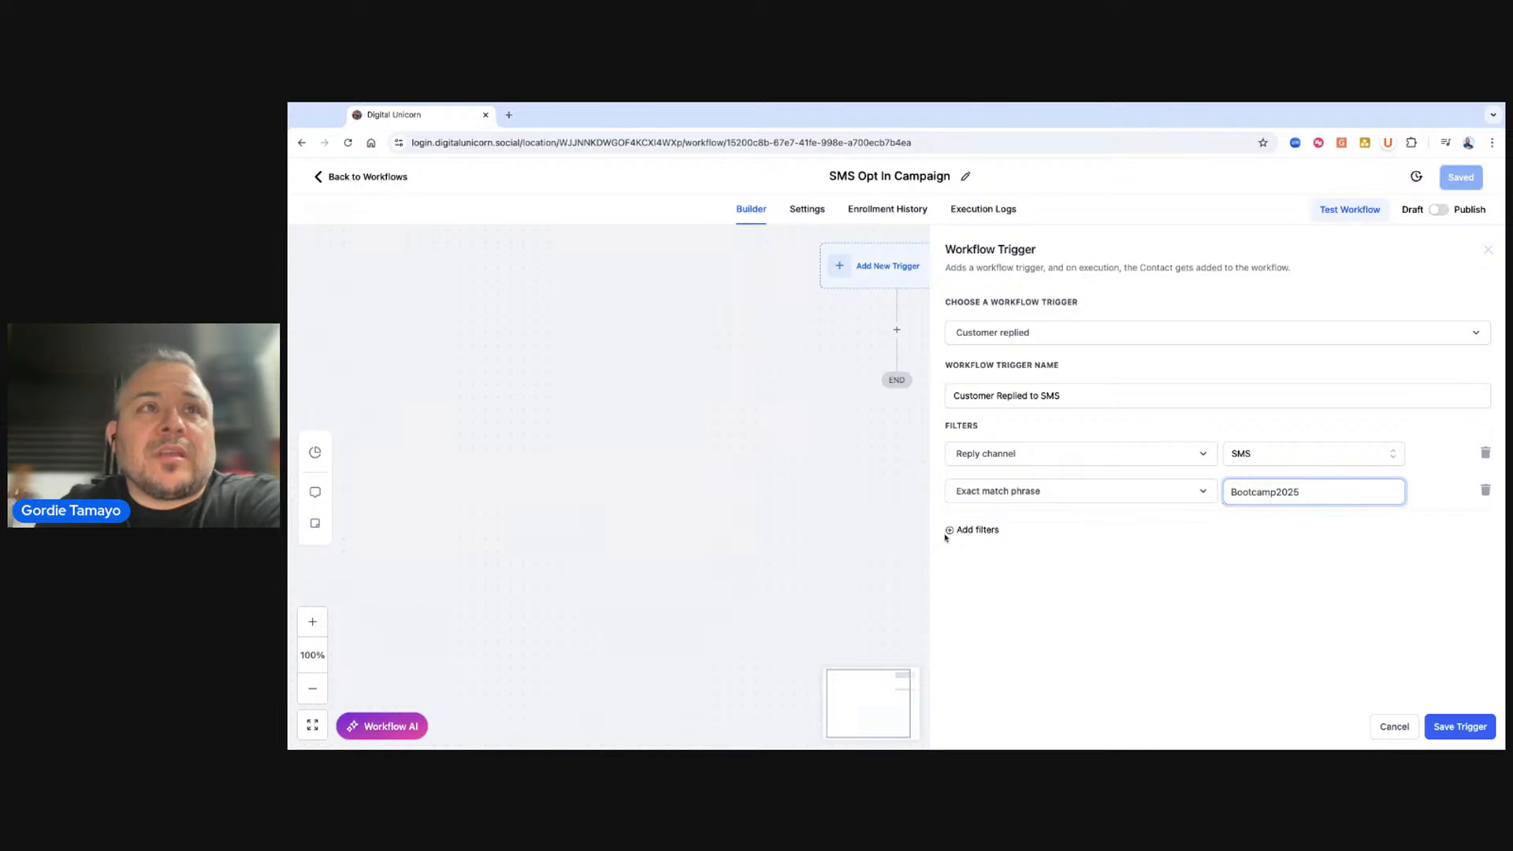
Add a third filter, In Phone Number set to Health Solutions, and save the trigger.
click(988, 531)
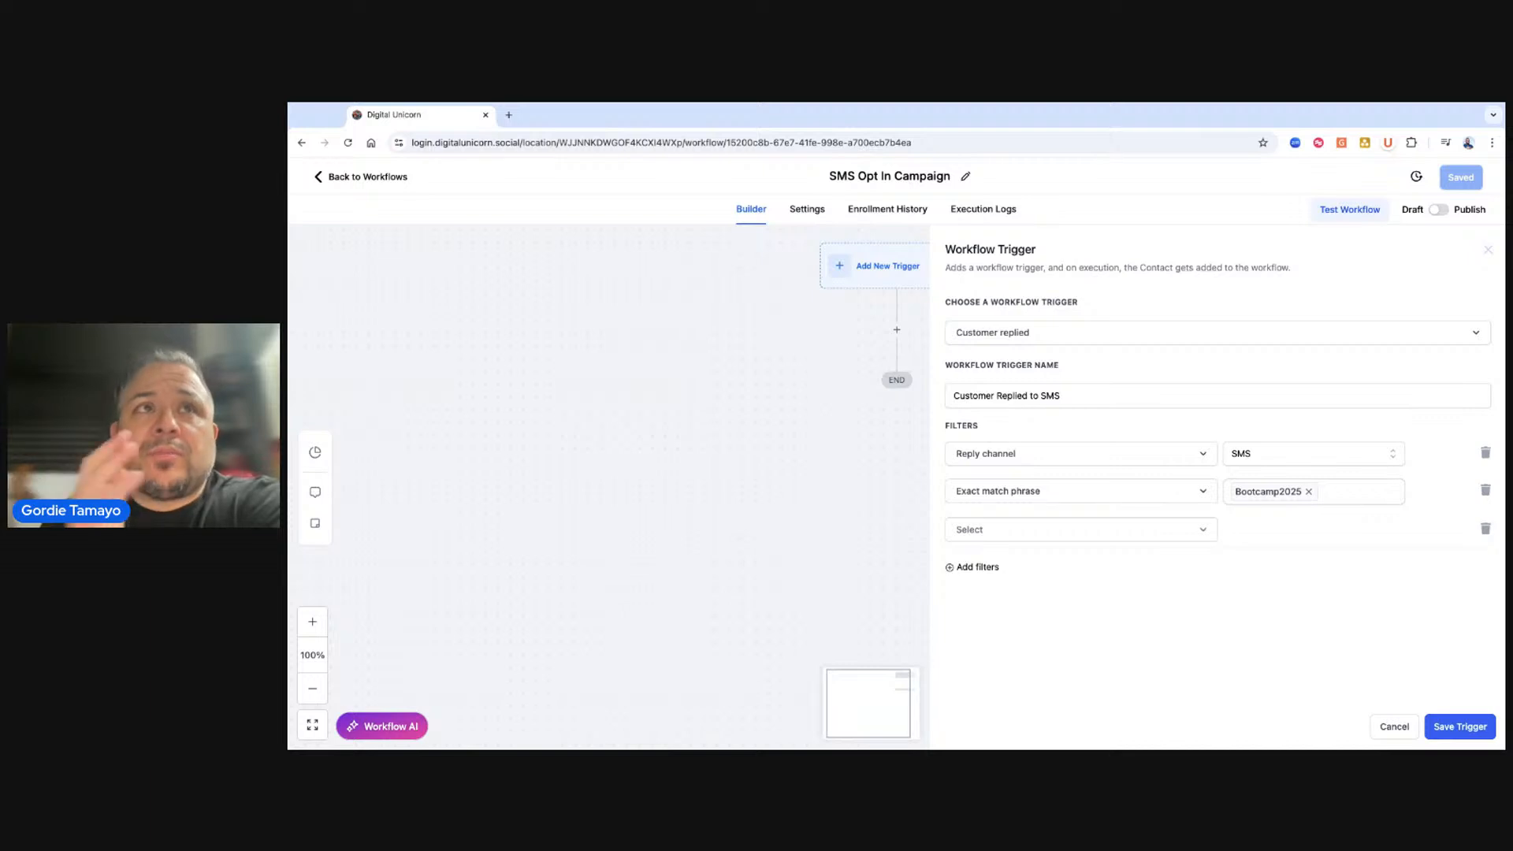
click(1025, 530)
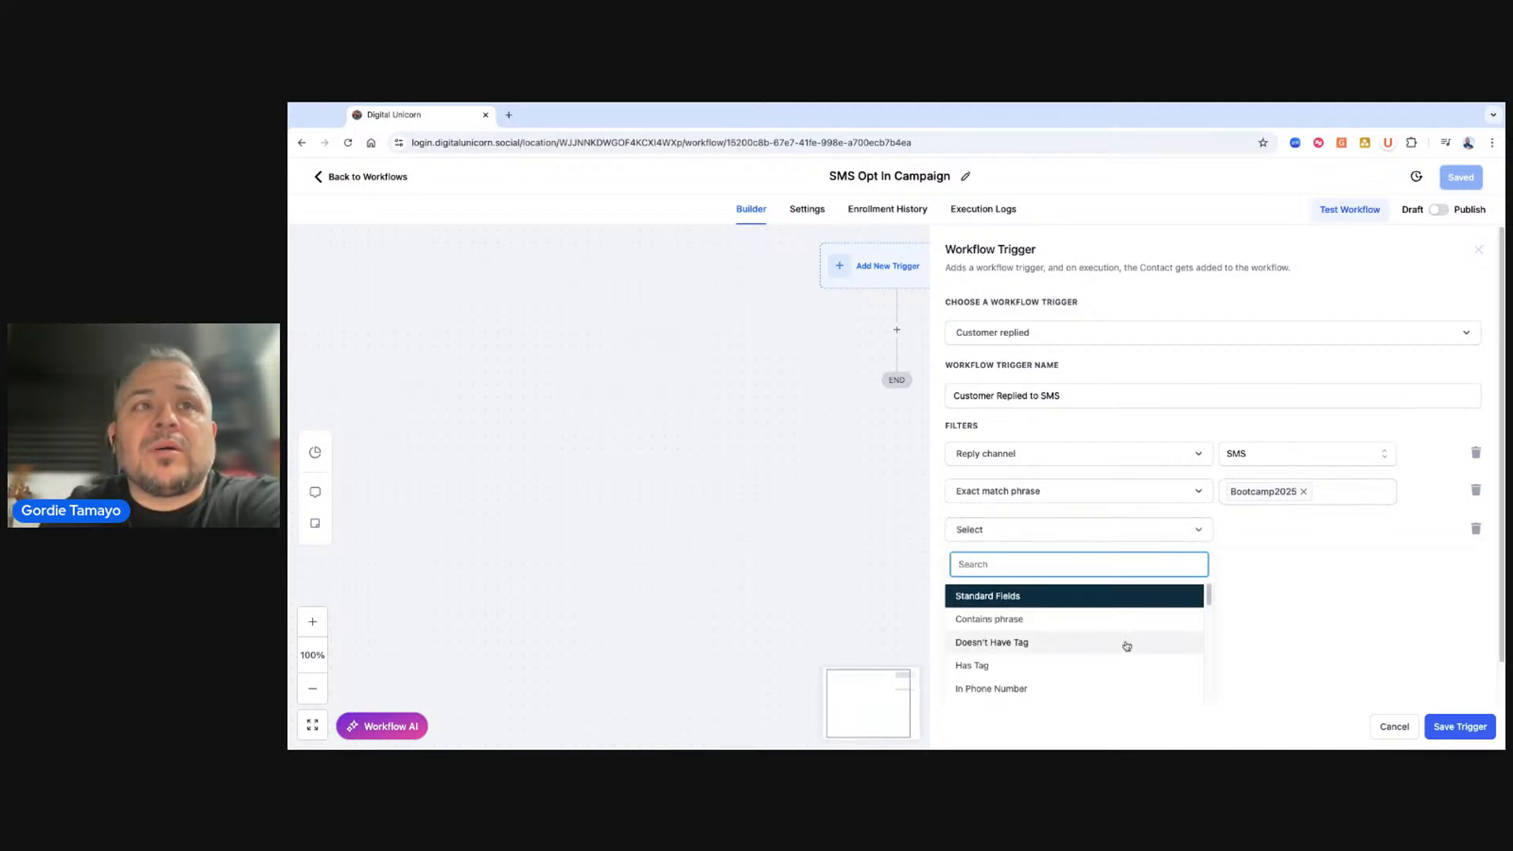
click(1048, 682)
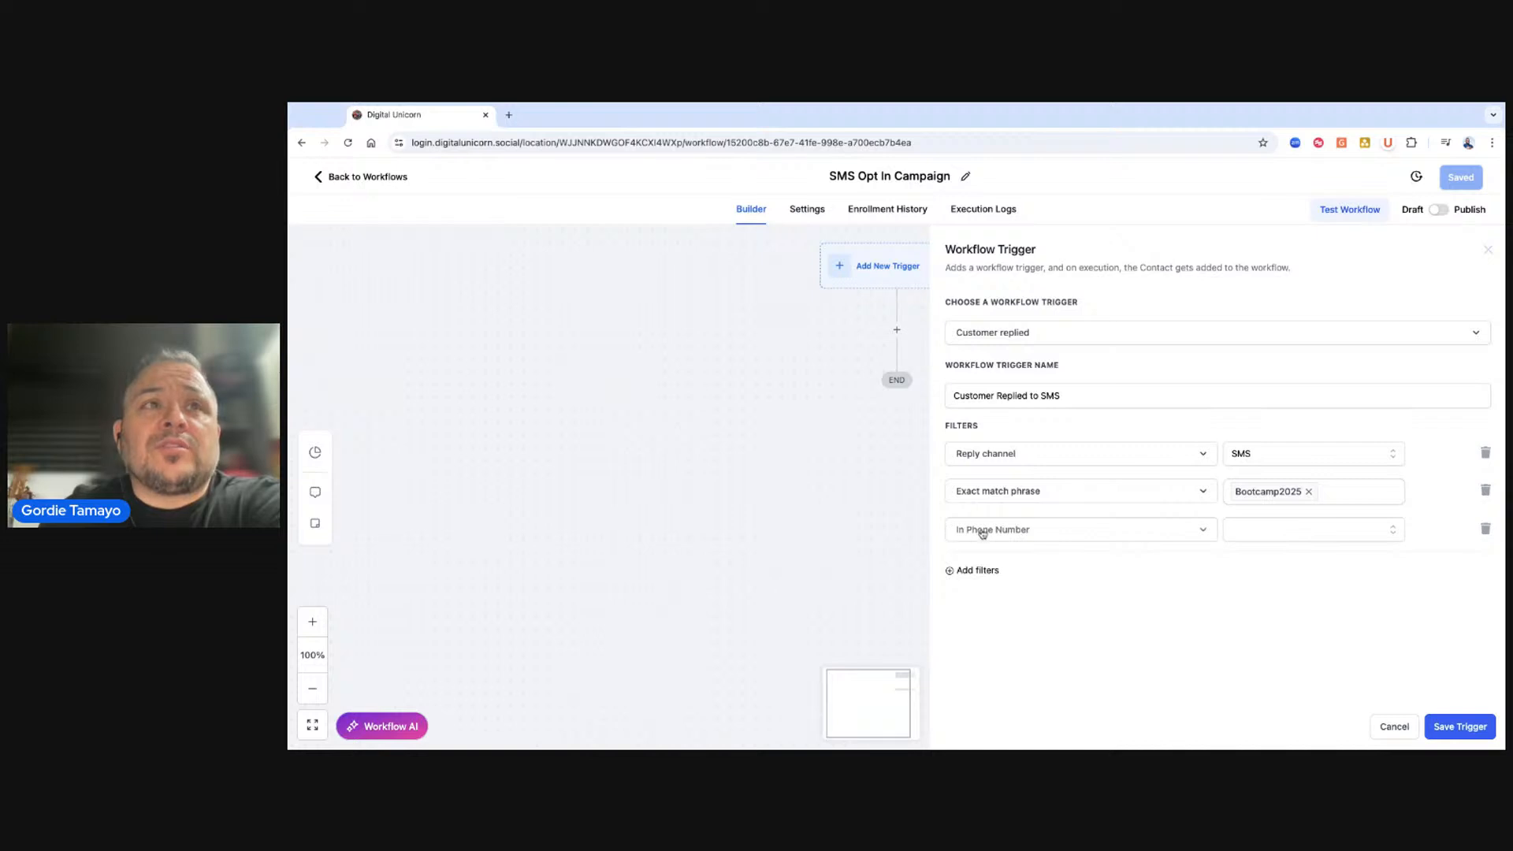
click(1301, 538)
click(1293, 592)
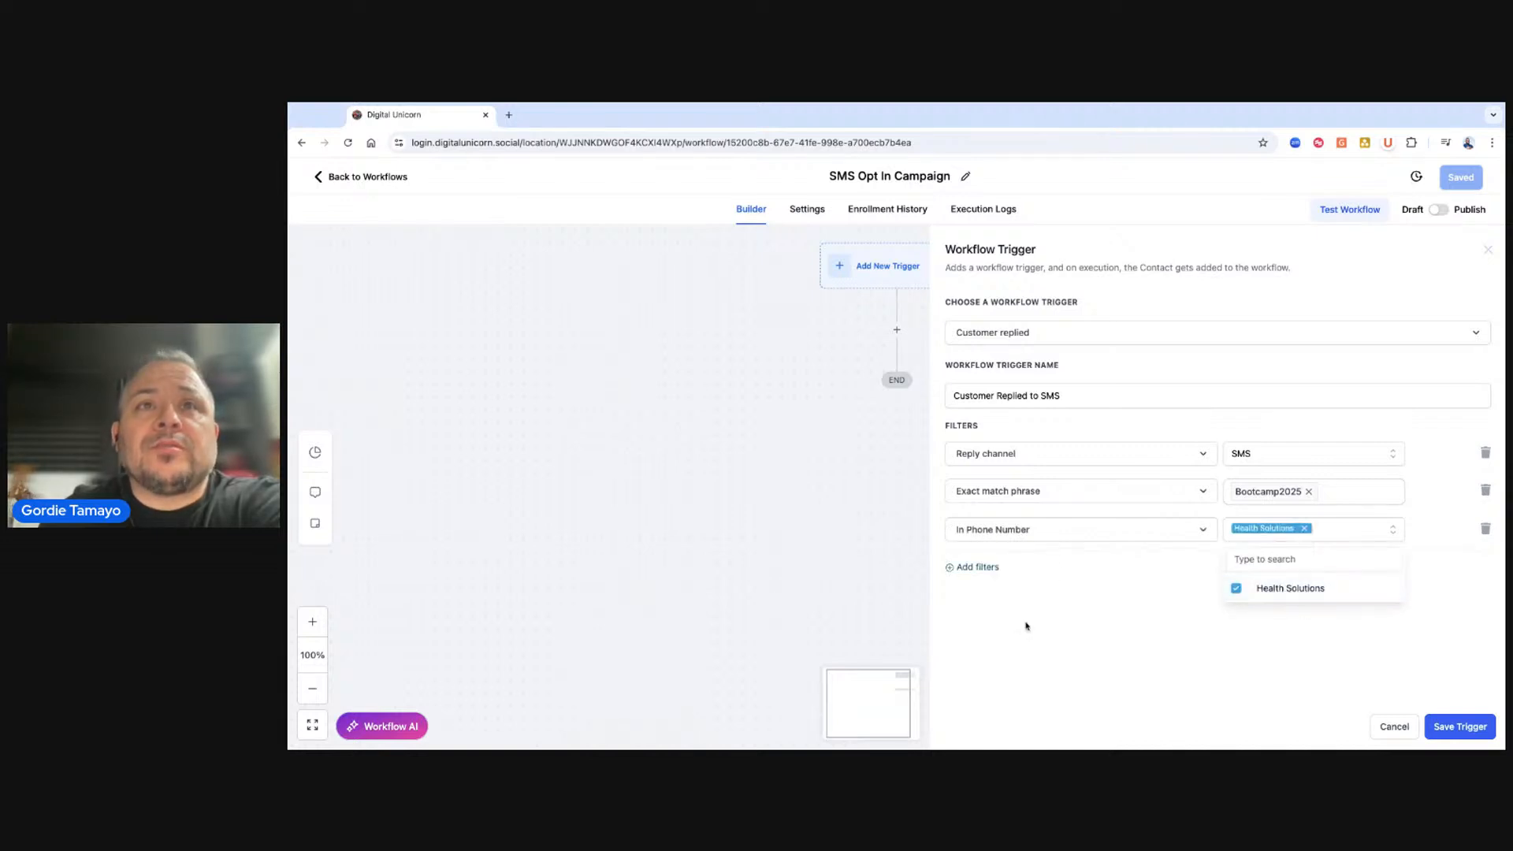
click(1110, 597)
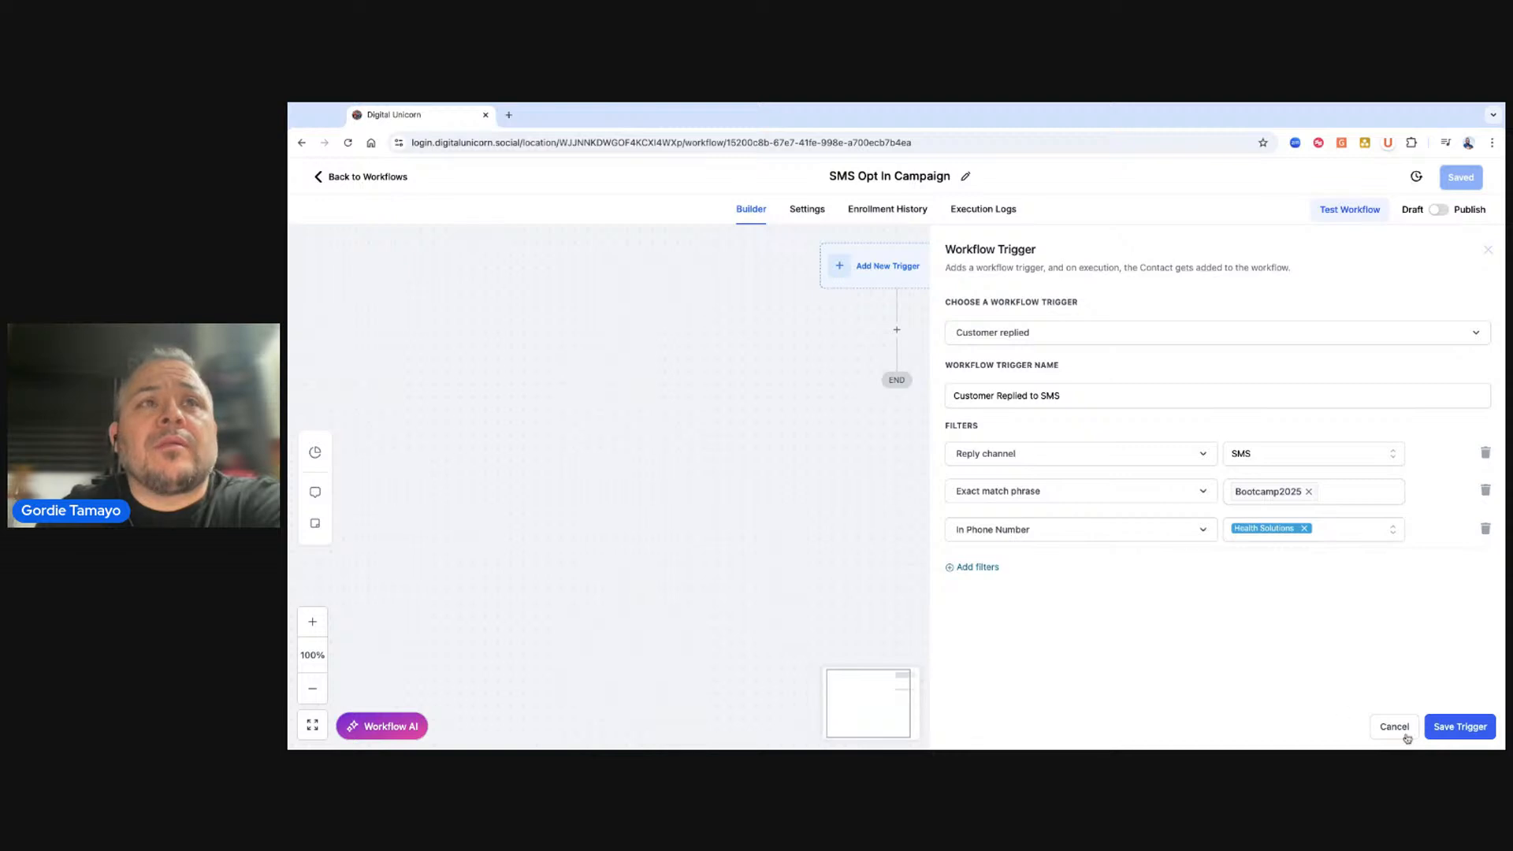
click(1437, 726)
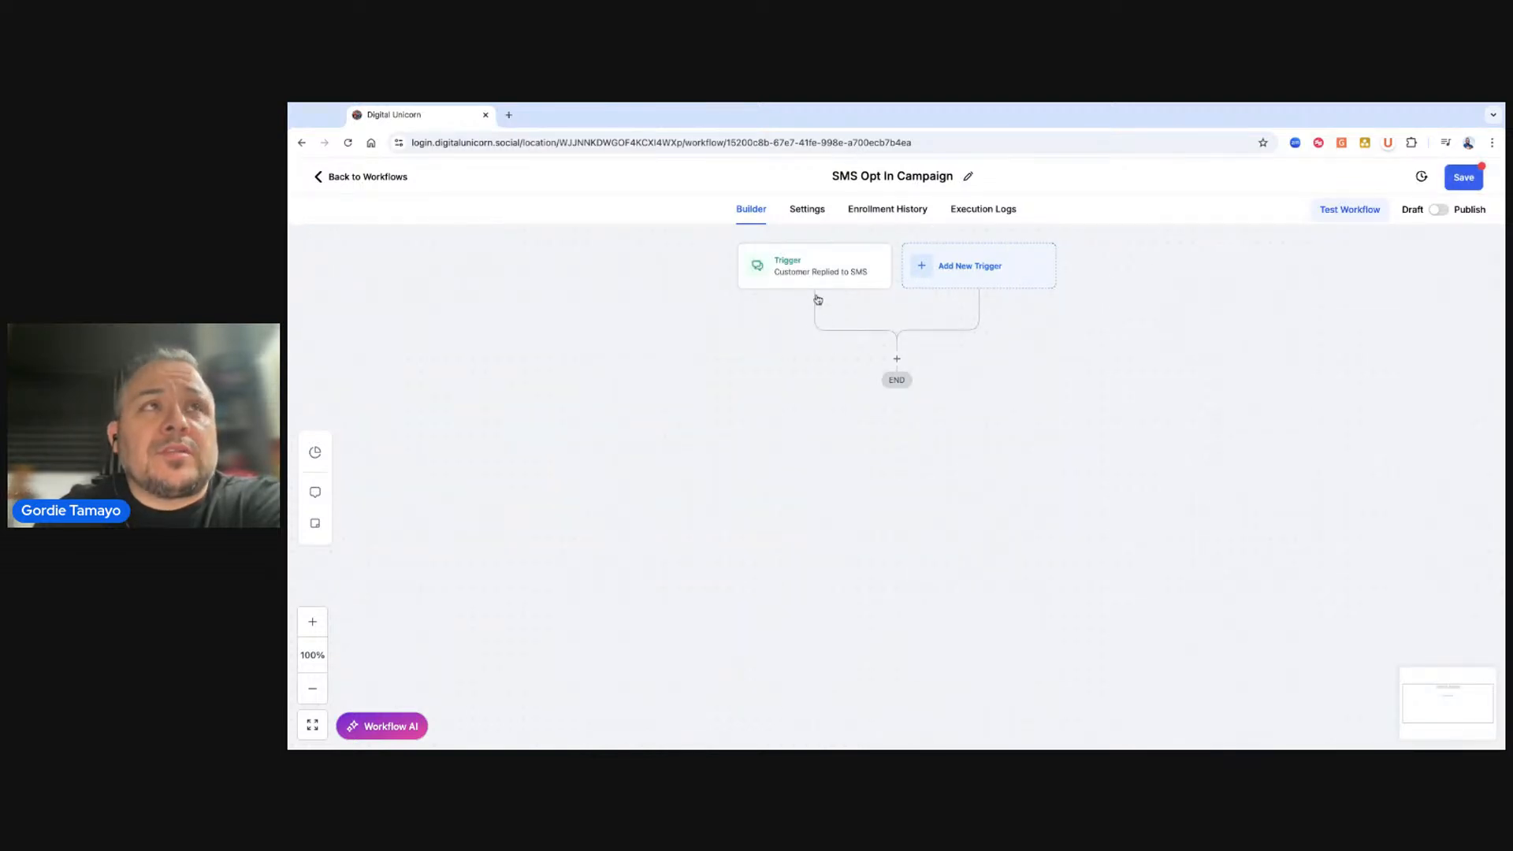
Reopen the Customer Replied to SMS trigger to review its filters and save it again.
click(835, 264)
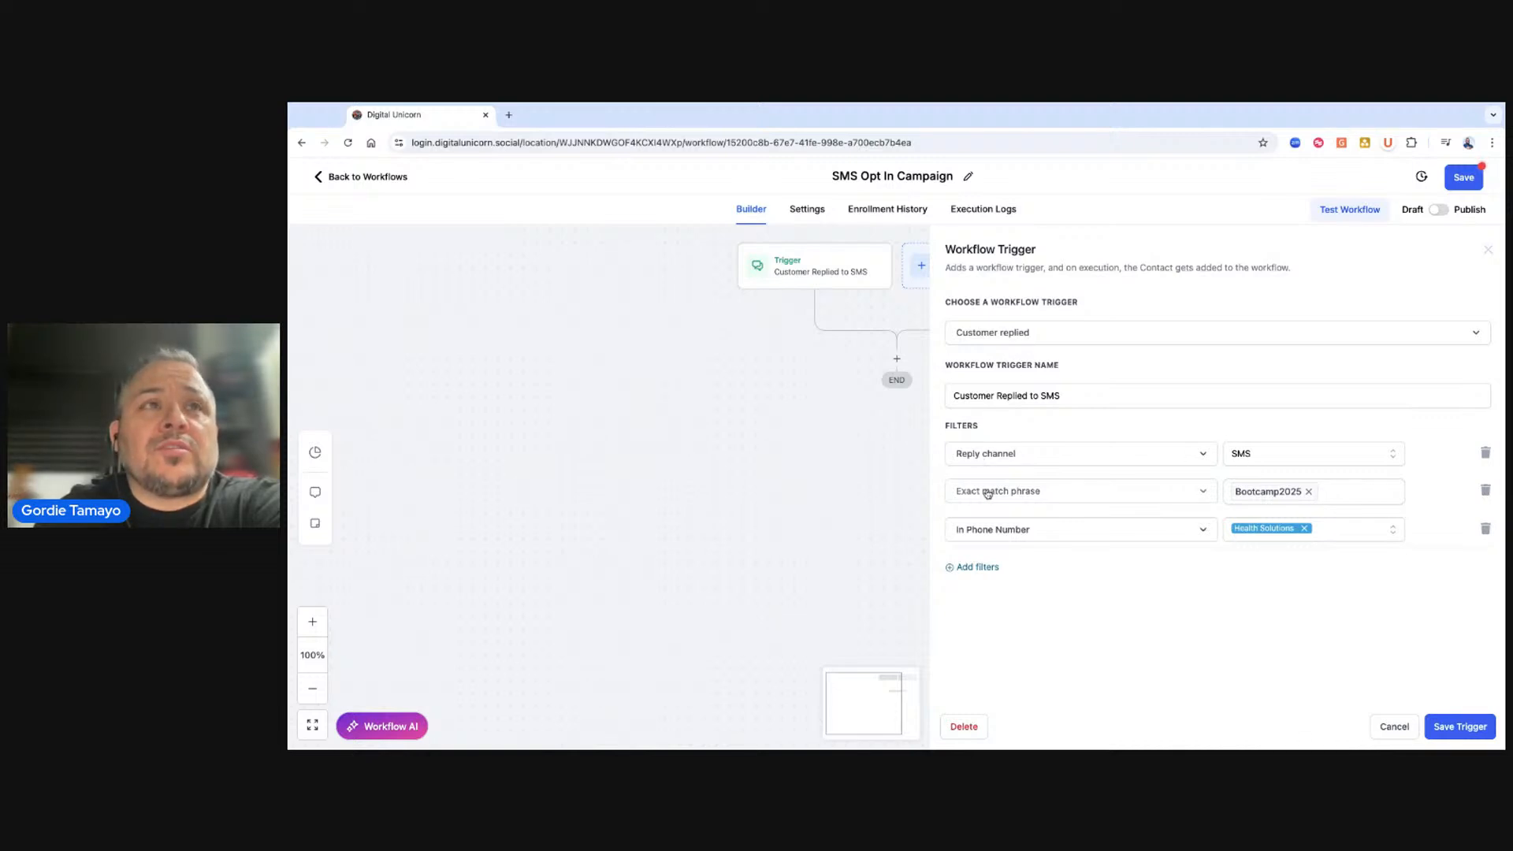
click(1289, 494)
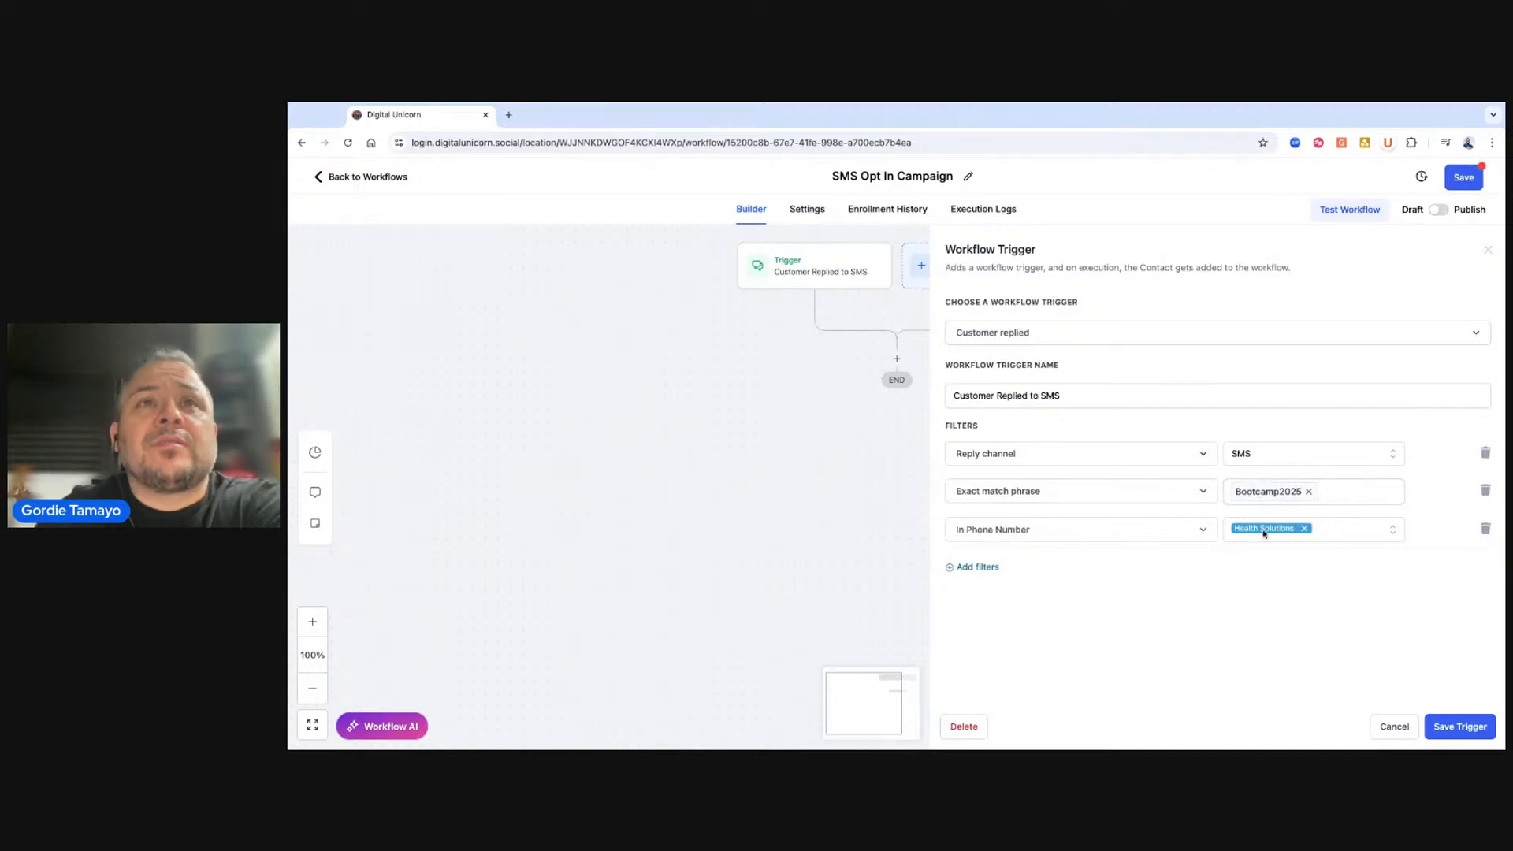
click(1450, 726)
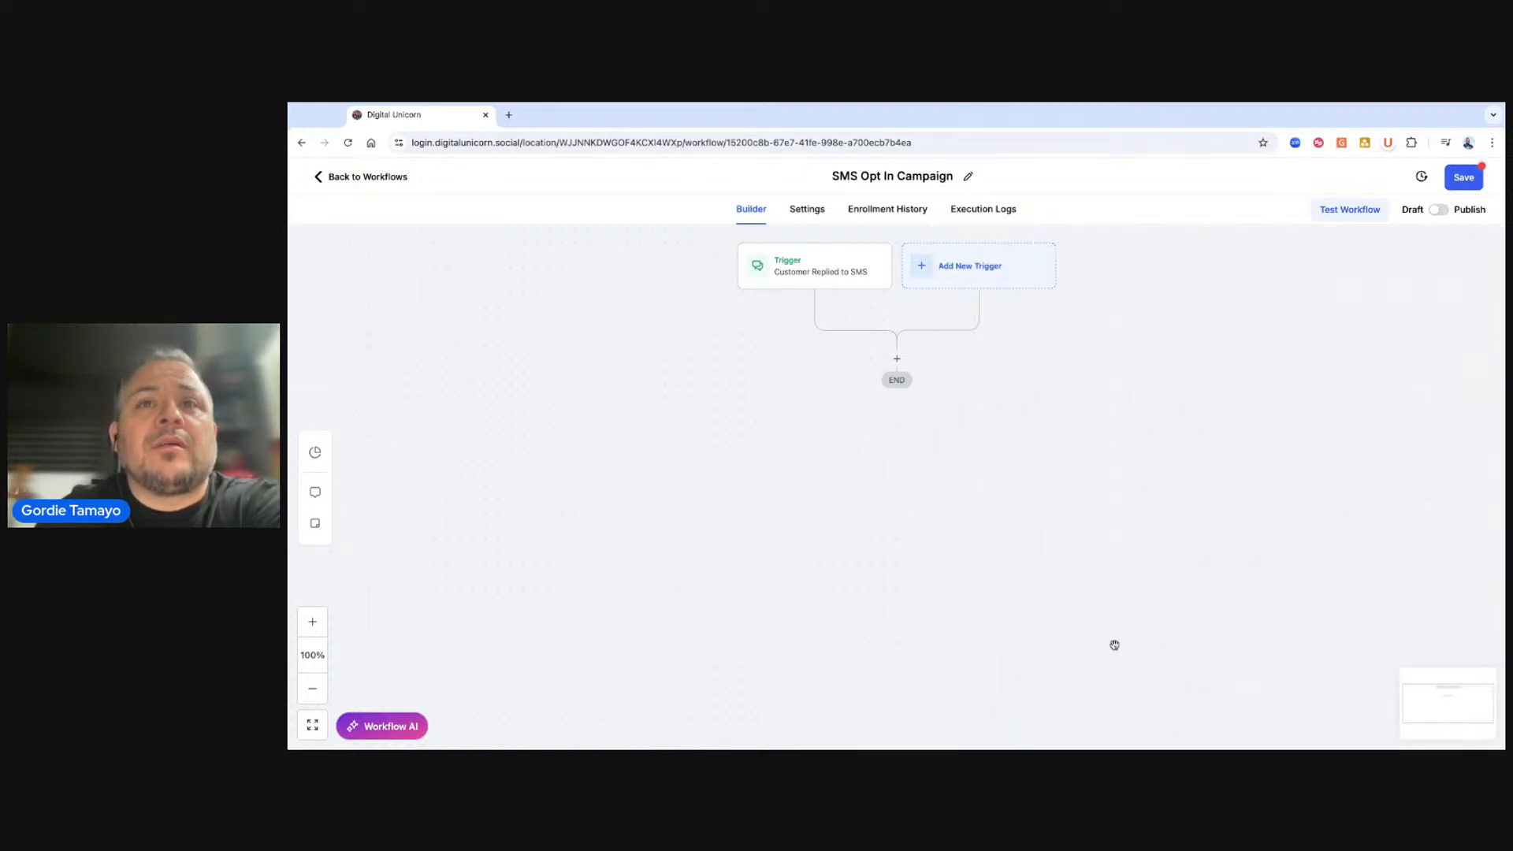
Add an Add Contact Tag action below the trigger with the aftermath tag and save it.
click(897, 359)
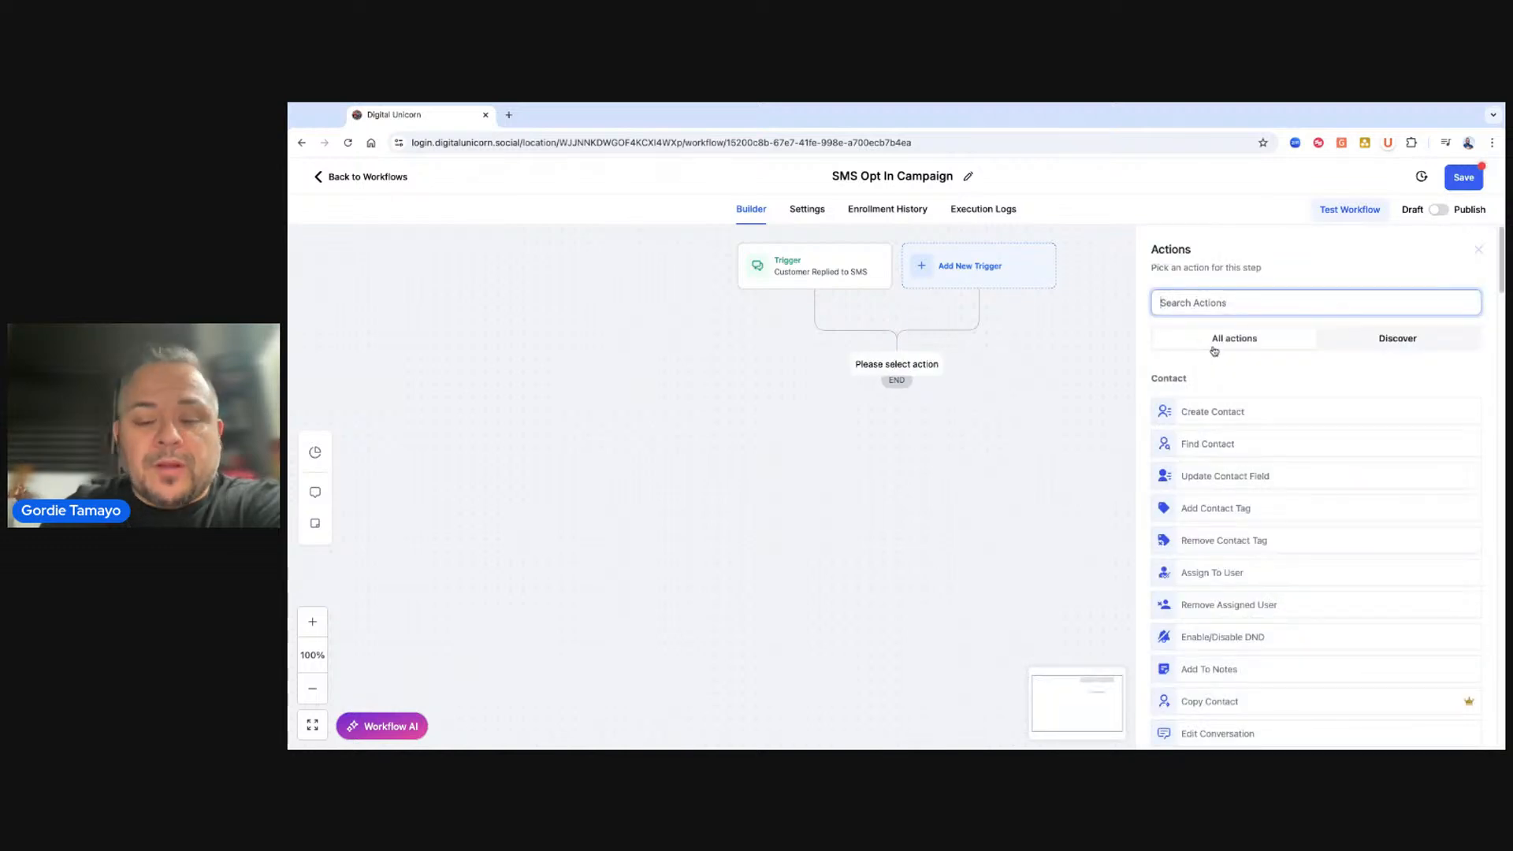
text(tag)
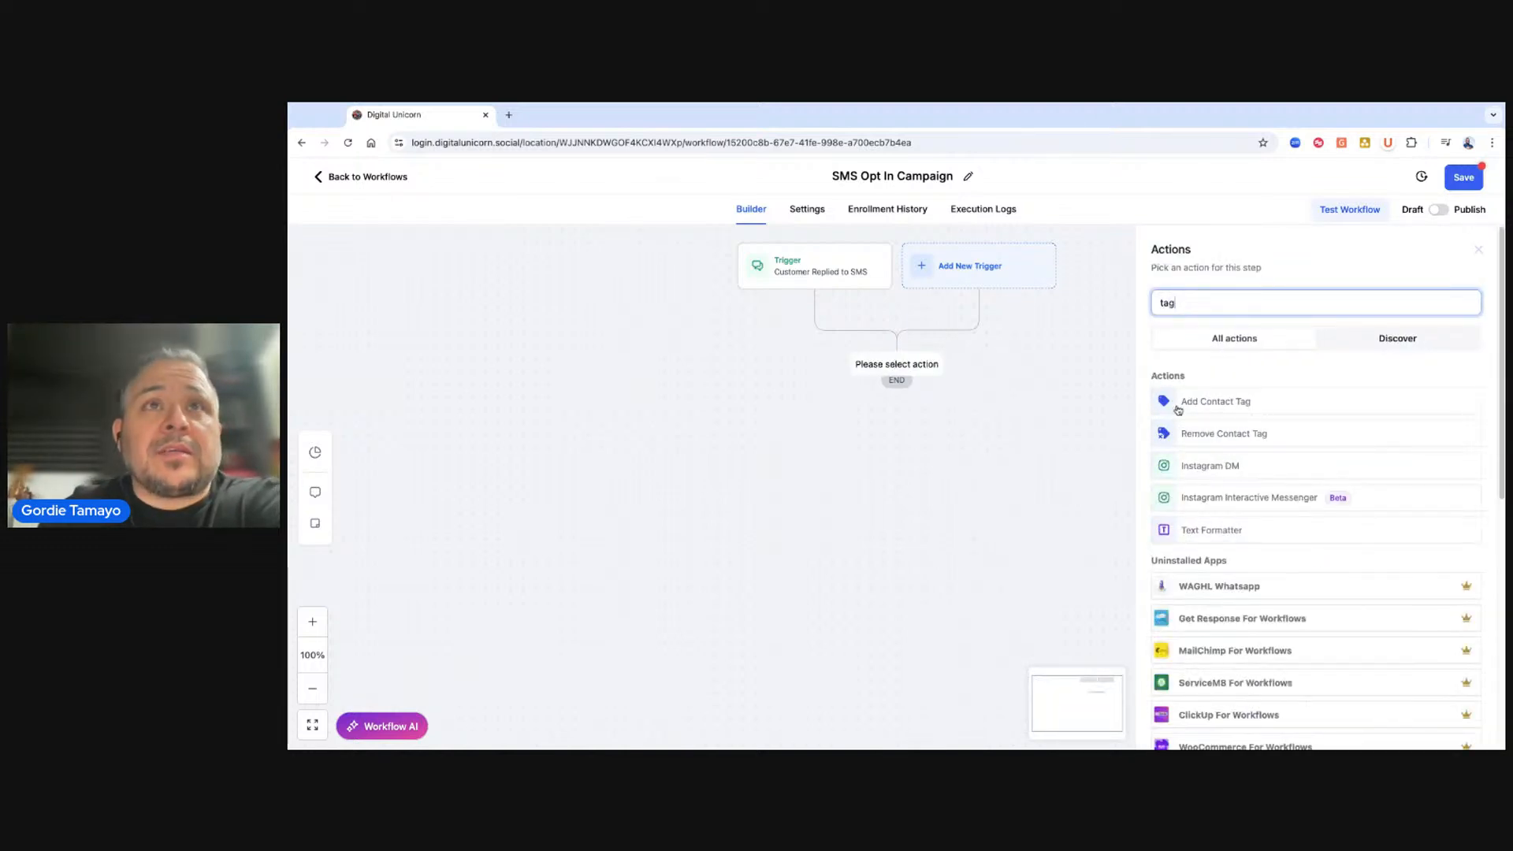
click(1198, 401)
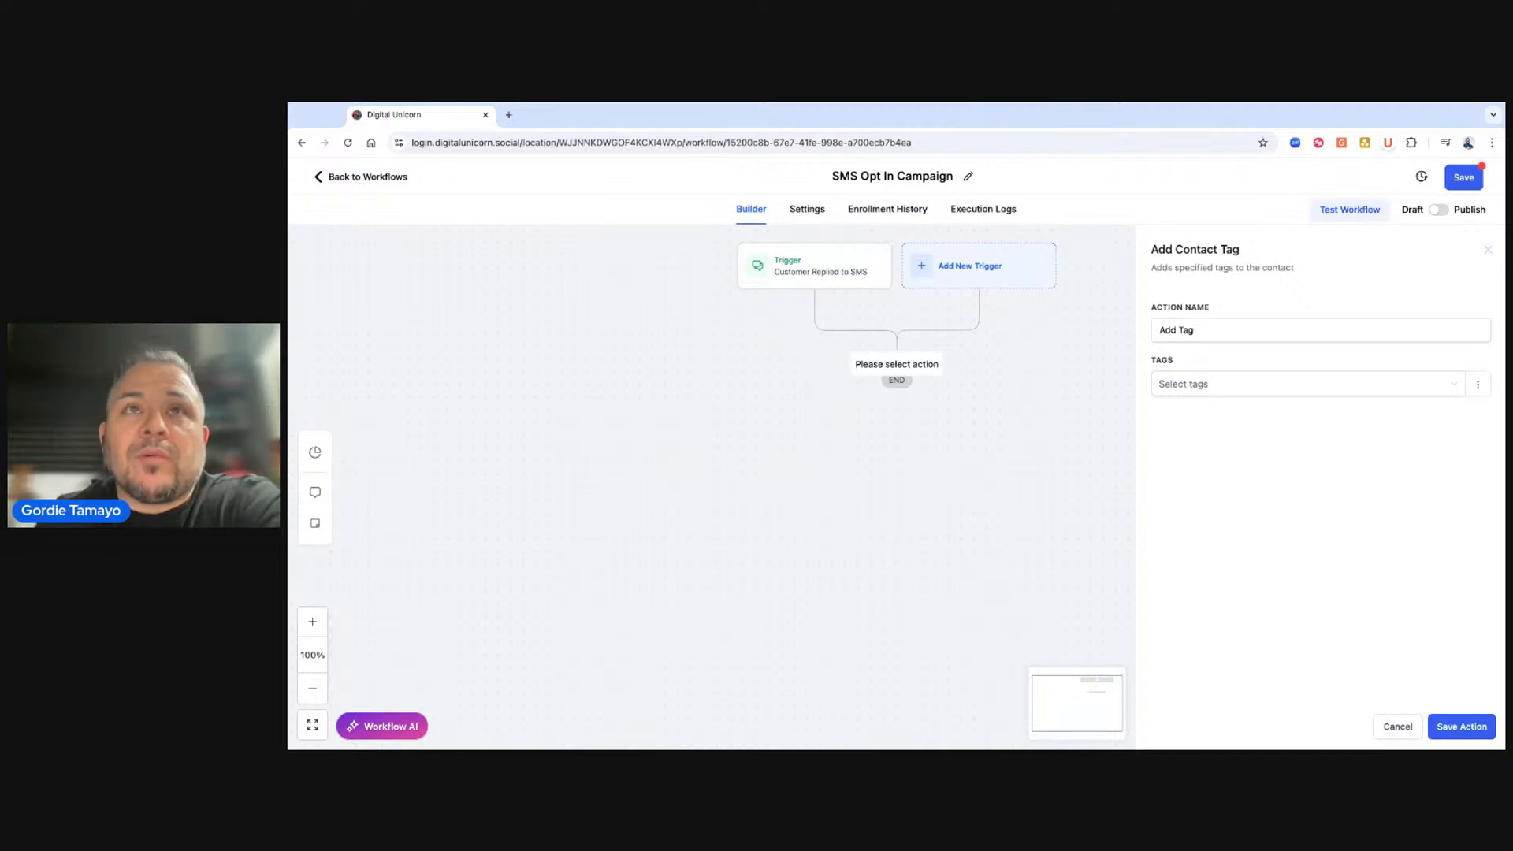
click(1184, 386)
click(1182, 413)
click(1462, 727)
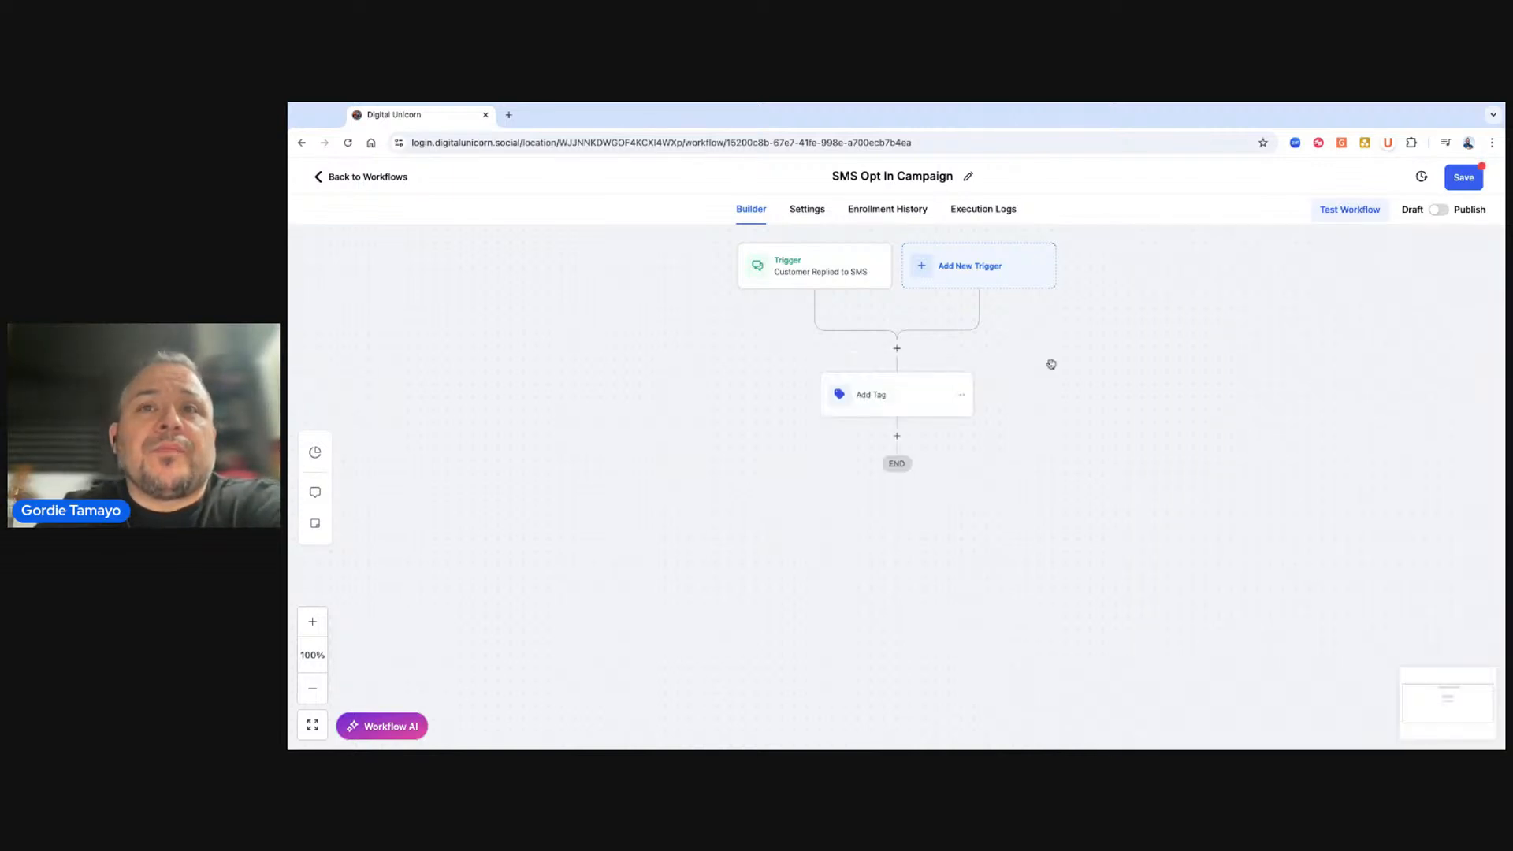
Replace the aftermath tag in the Add Tag action with a new tag bootcamp 2025 sms and save the action.
click(884, 398)
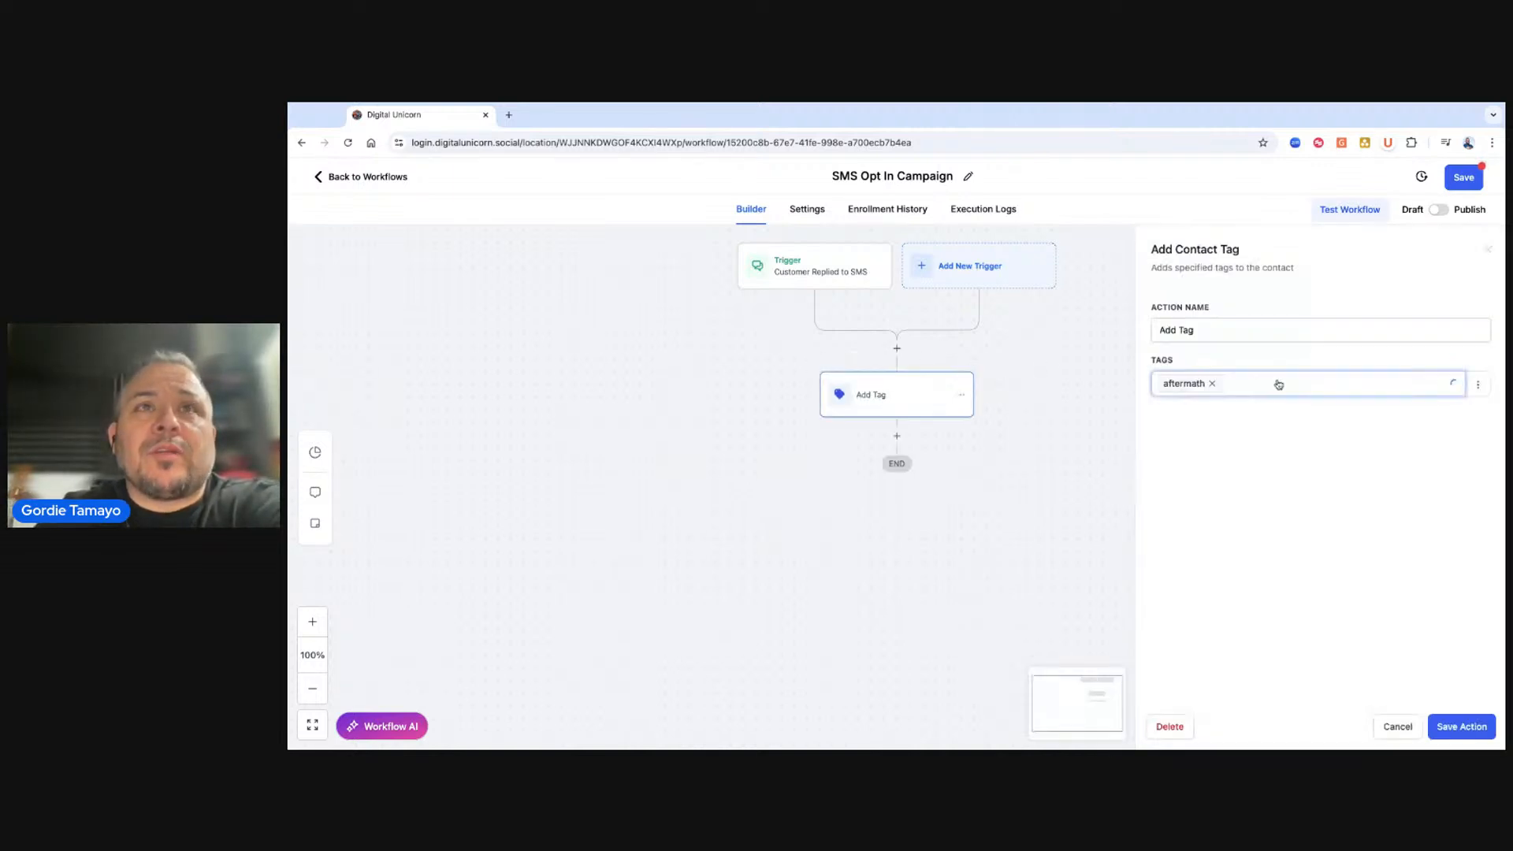
click(1209, 386)
text(boot)
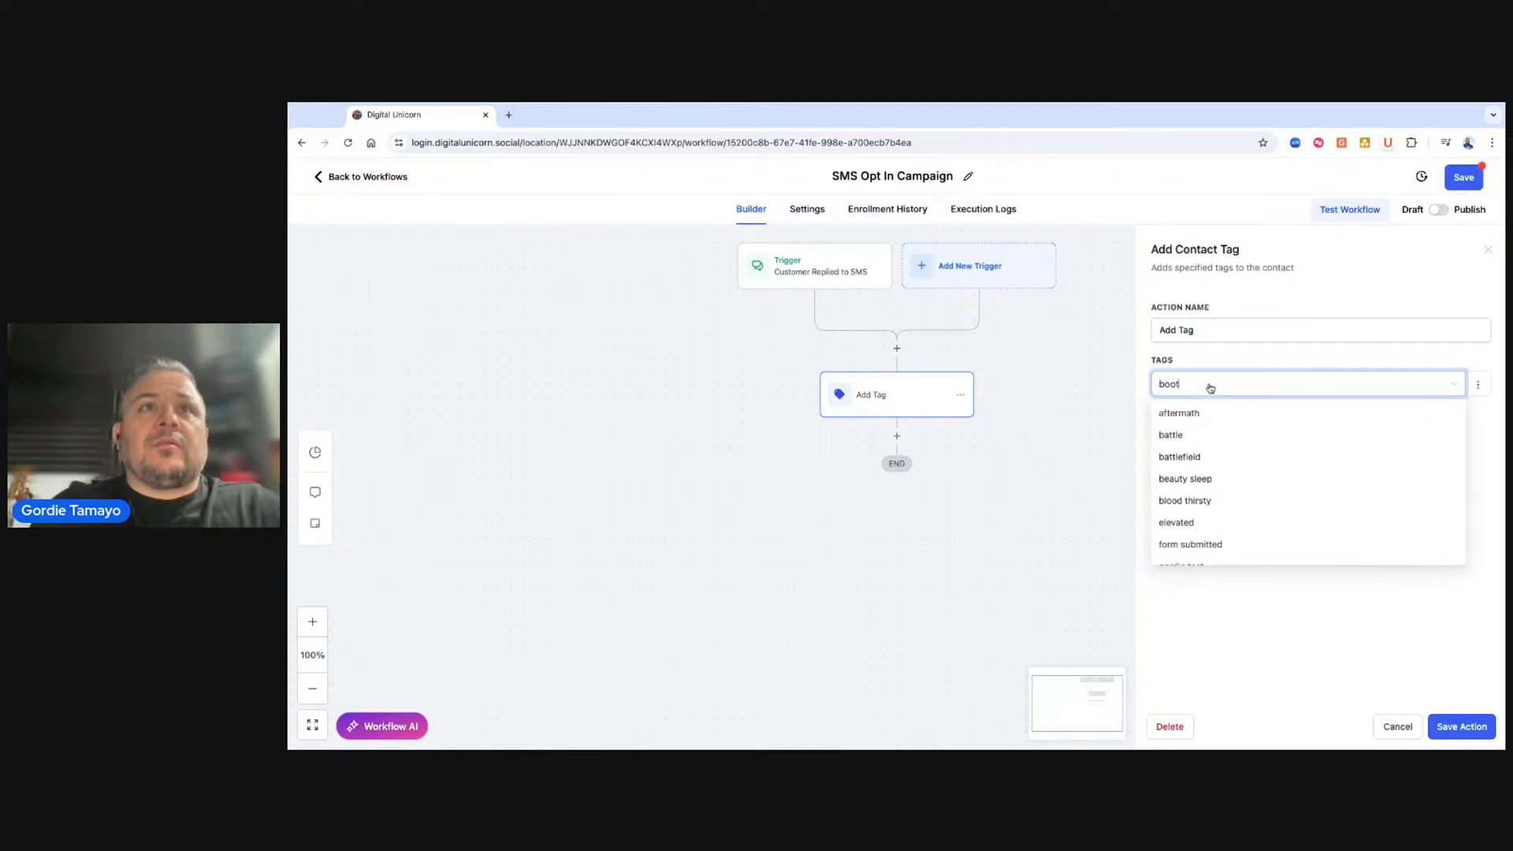
text(camp2025)
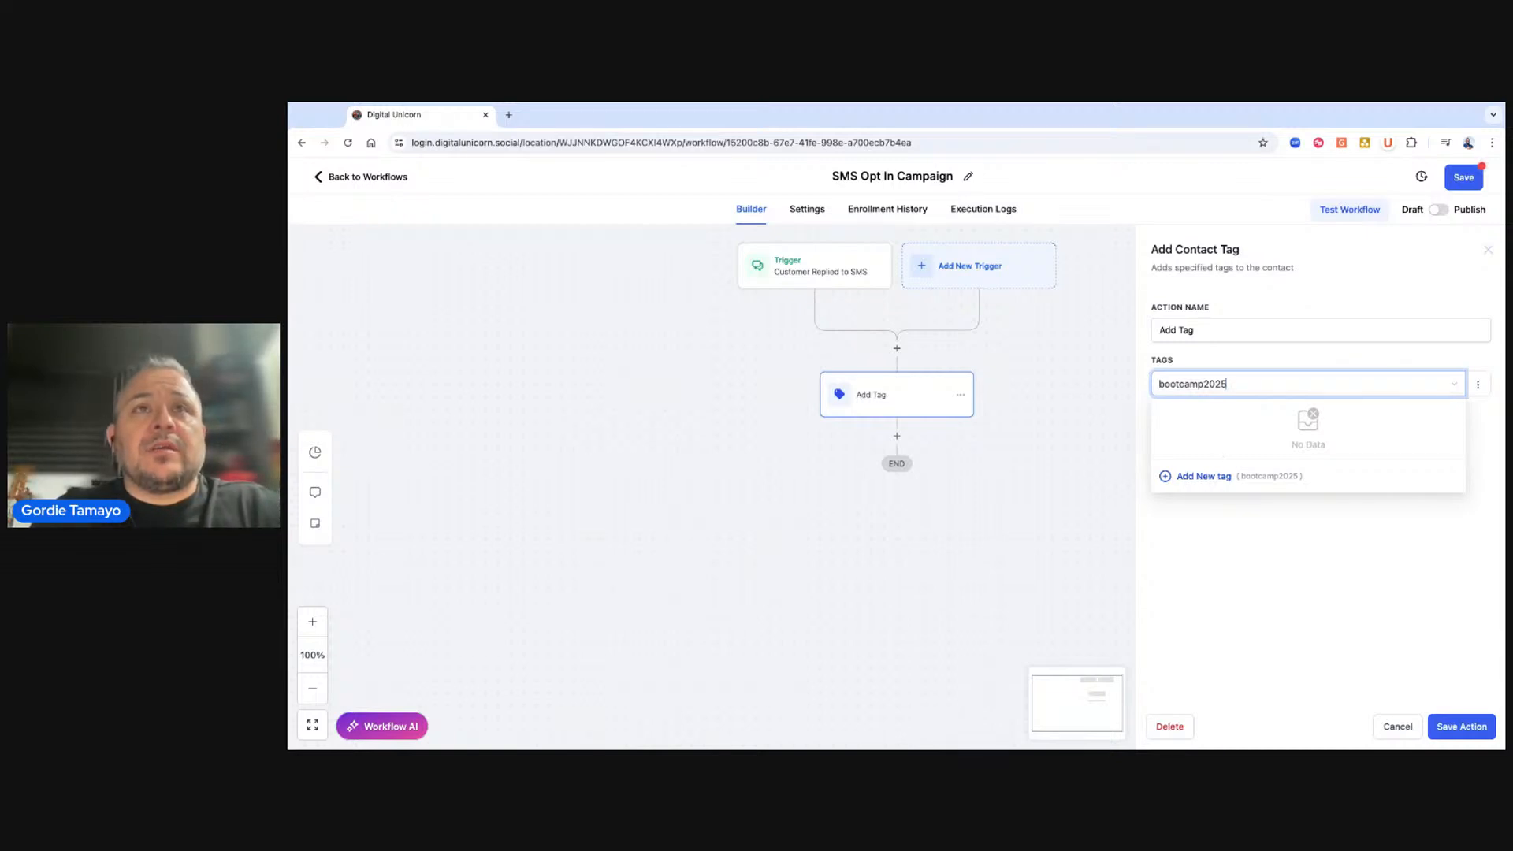
key(BackSpace)
key(BackSpace)
key(BackSpace)
key(BackSpace)
key(BackSpace)
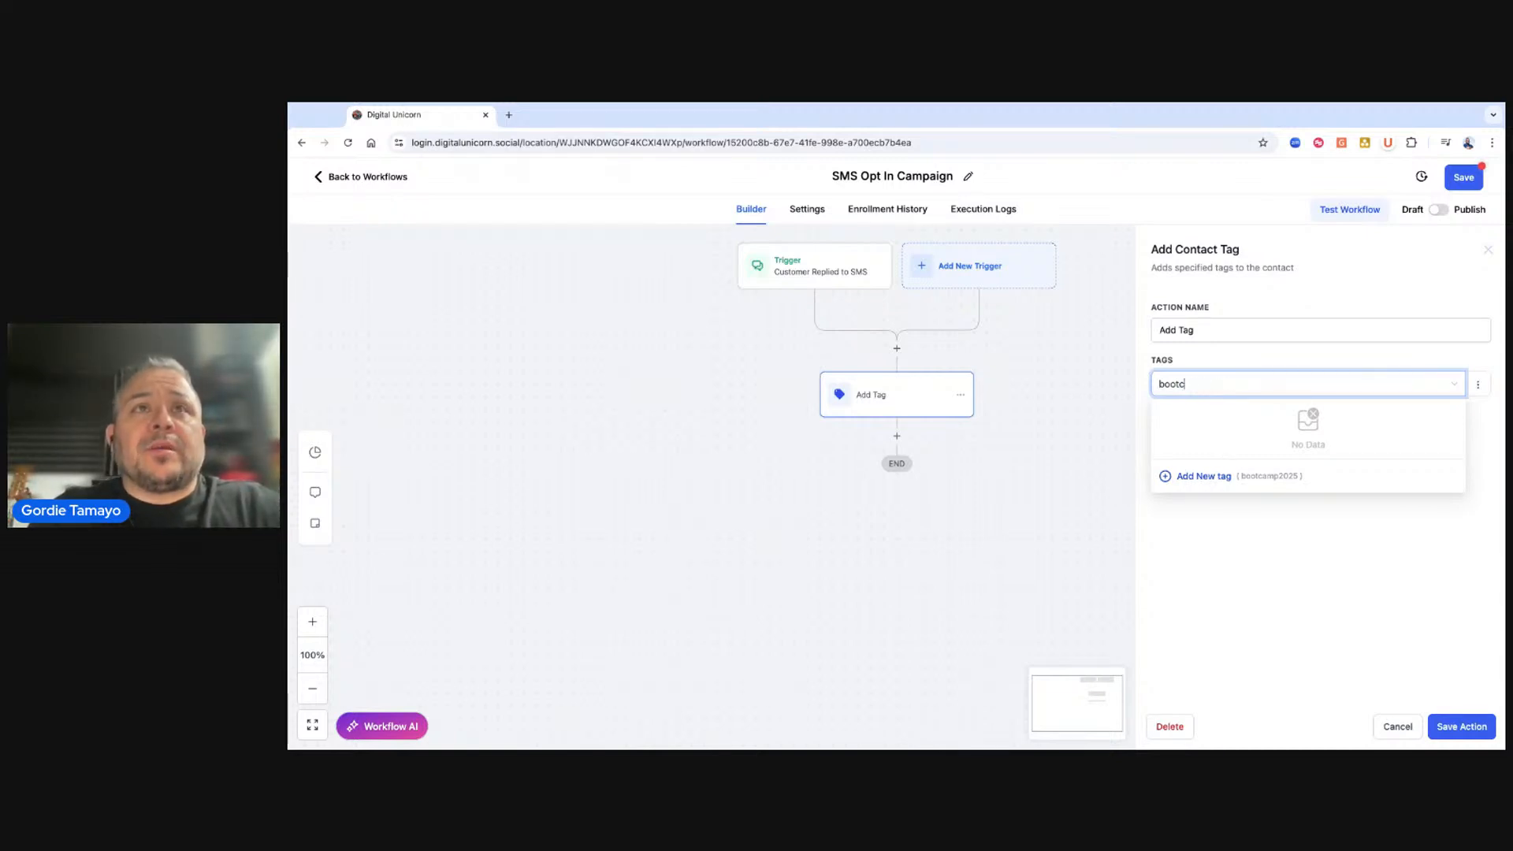
text(camp 2025 sms)
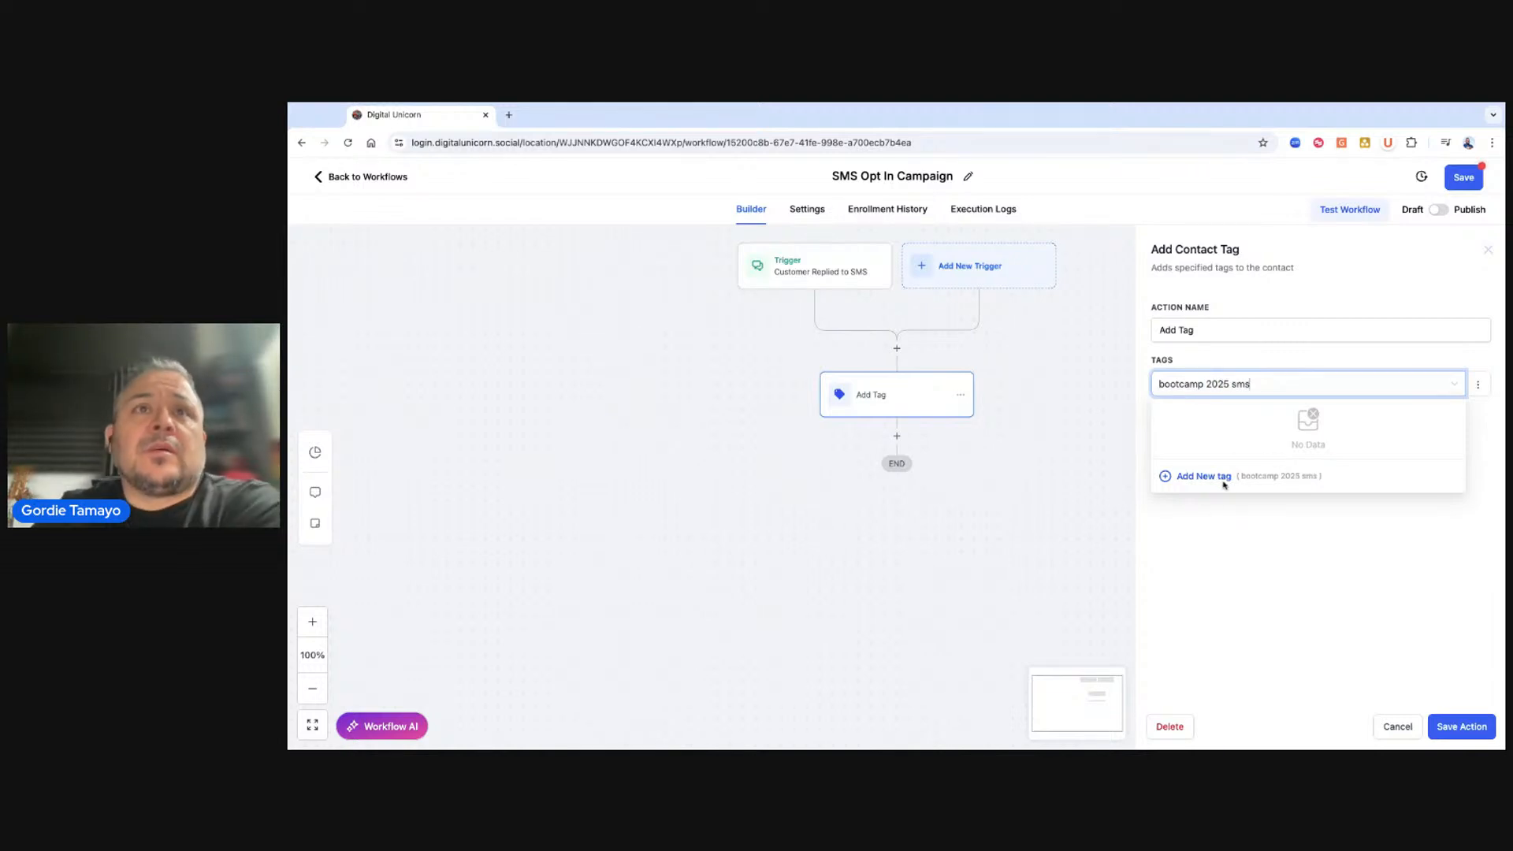
click(1223, 480)
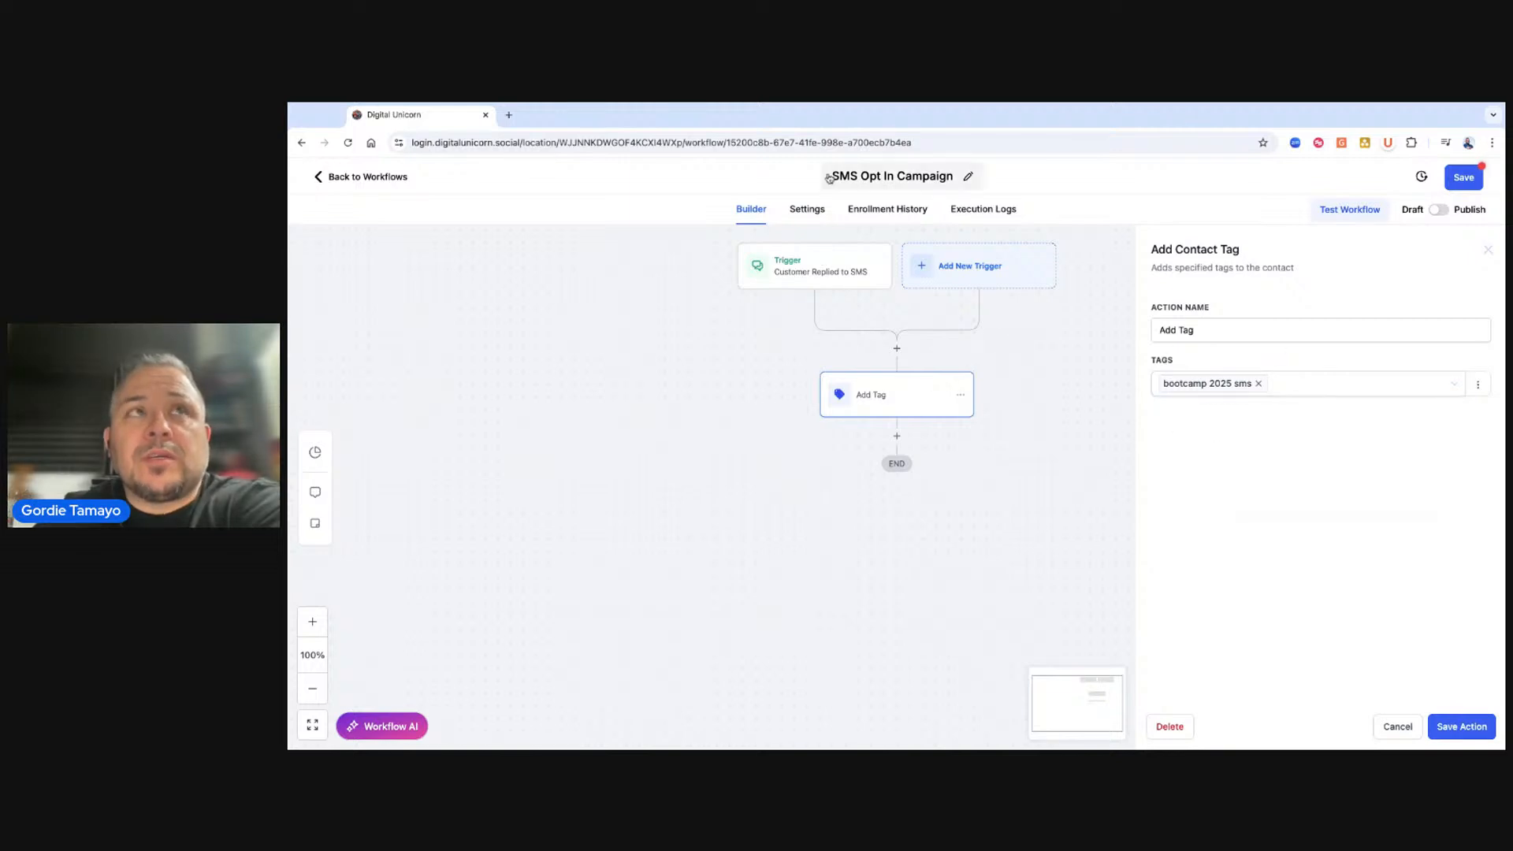
click(1452, 733)
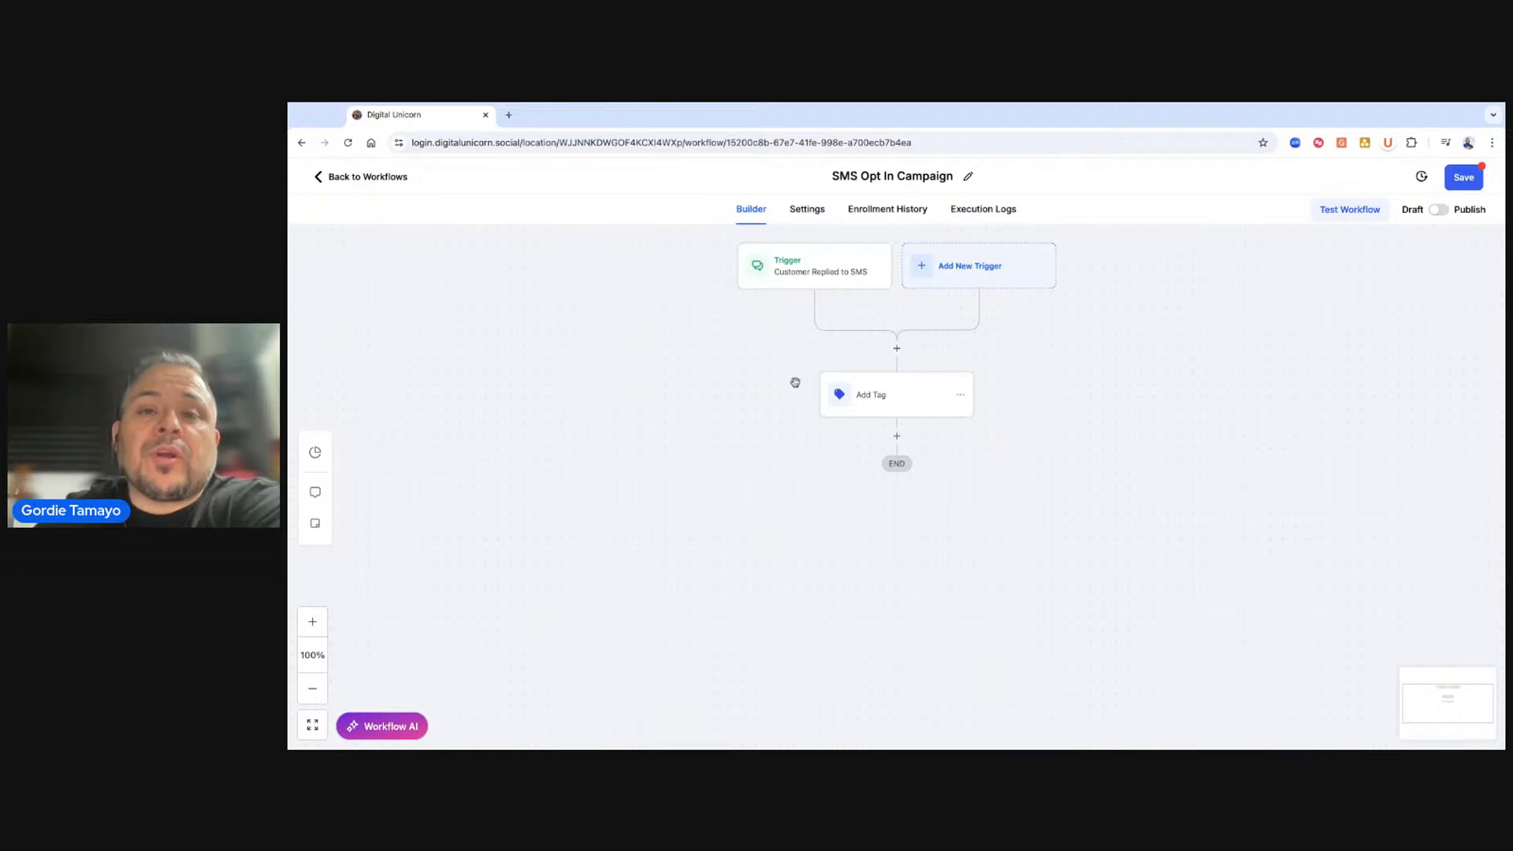
Add a Send SMS action after the tag with the message "Hi! Thanks for reaching out! Here's your next step toward Bootcamp 2025!" and save the workflow.
click(895, 437)
text(sms)
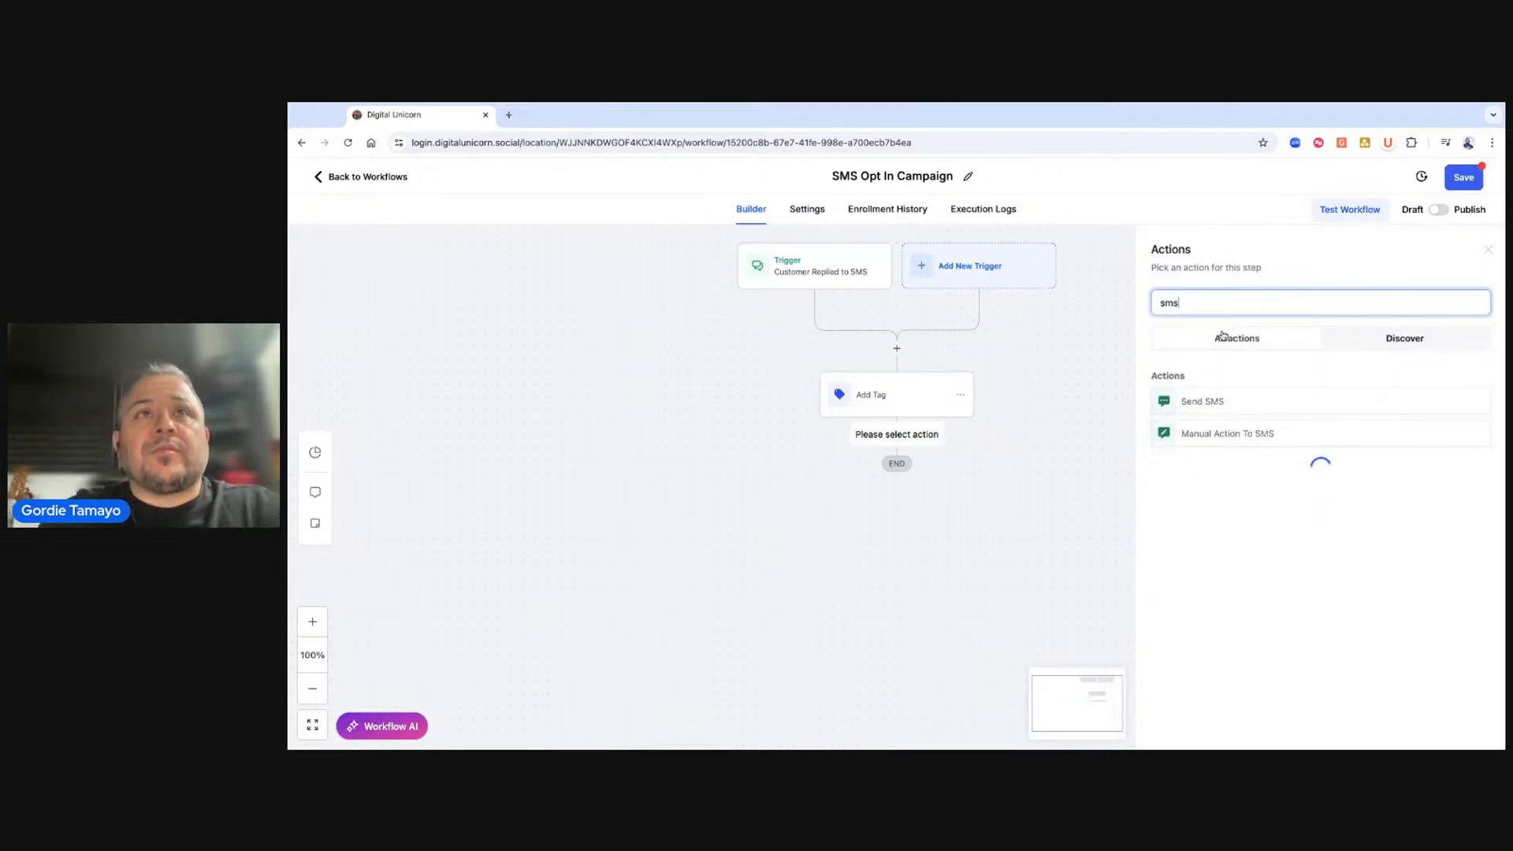
click(1194, 400)
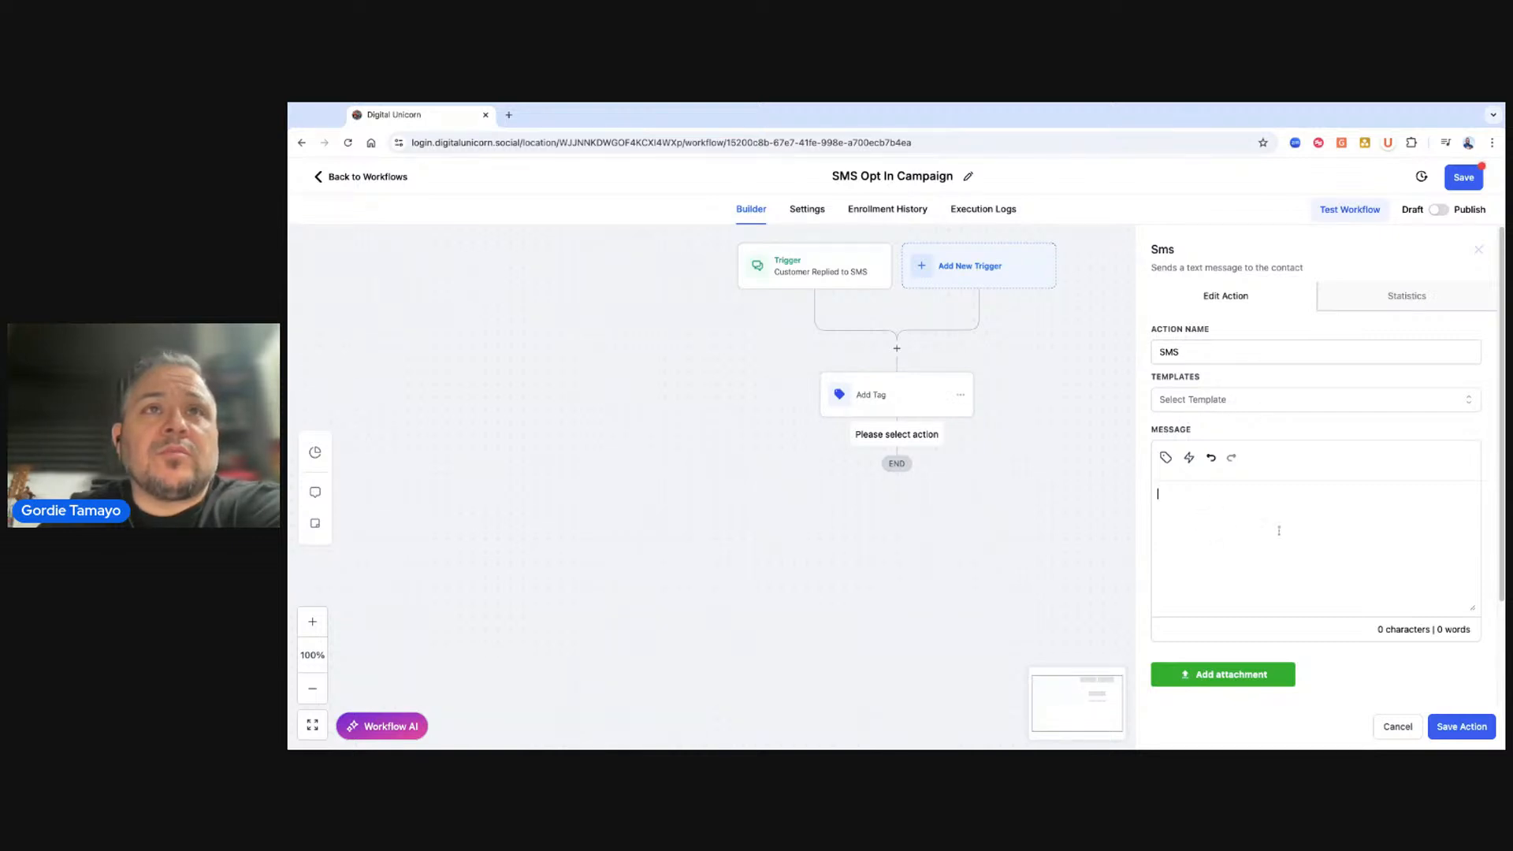
text(Hi! thanks)
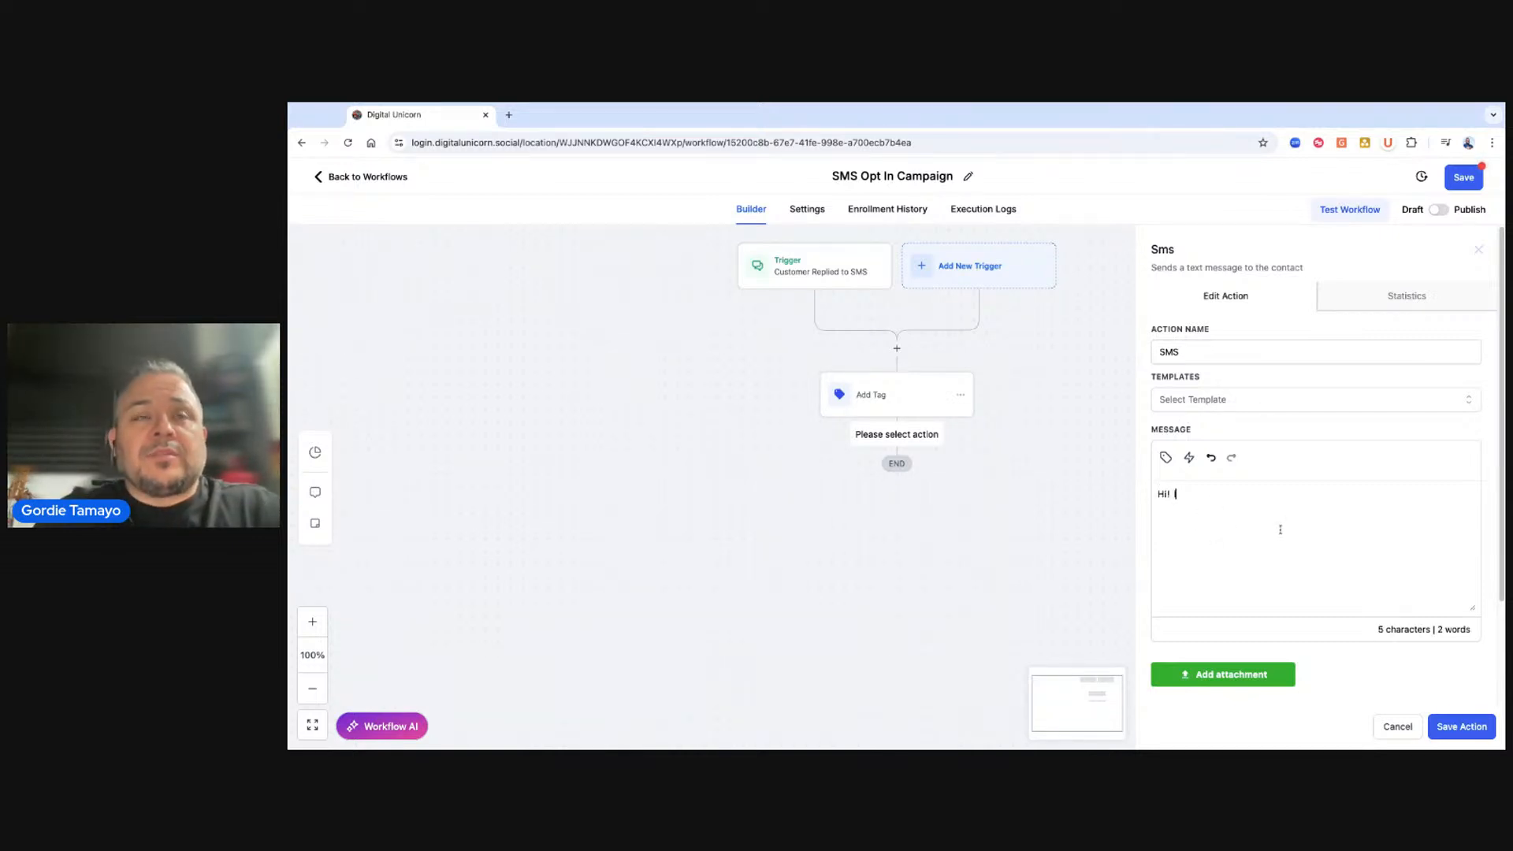
key(BackSpace)
key(BackSpace)
key(BackSpace)
key(BackSpace)
key(BackSpace)
key(BackSpace)
text(Thanks for rex)
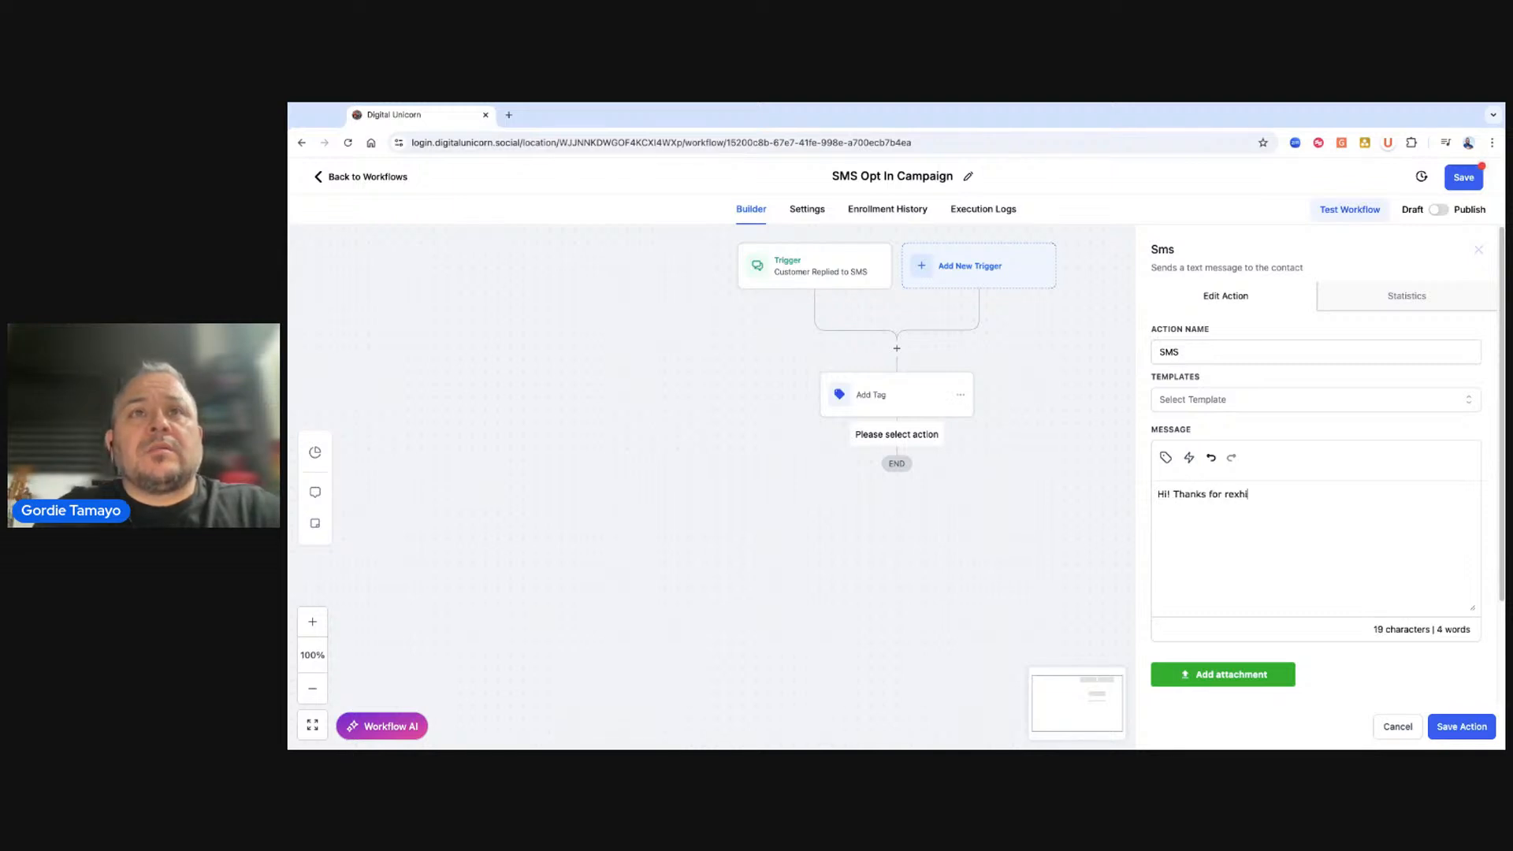
key(BackSpace)
text(aching out! Here's your next step toward bootcamp 2025!)
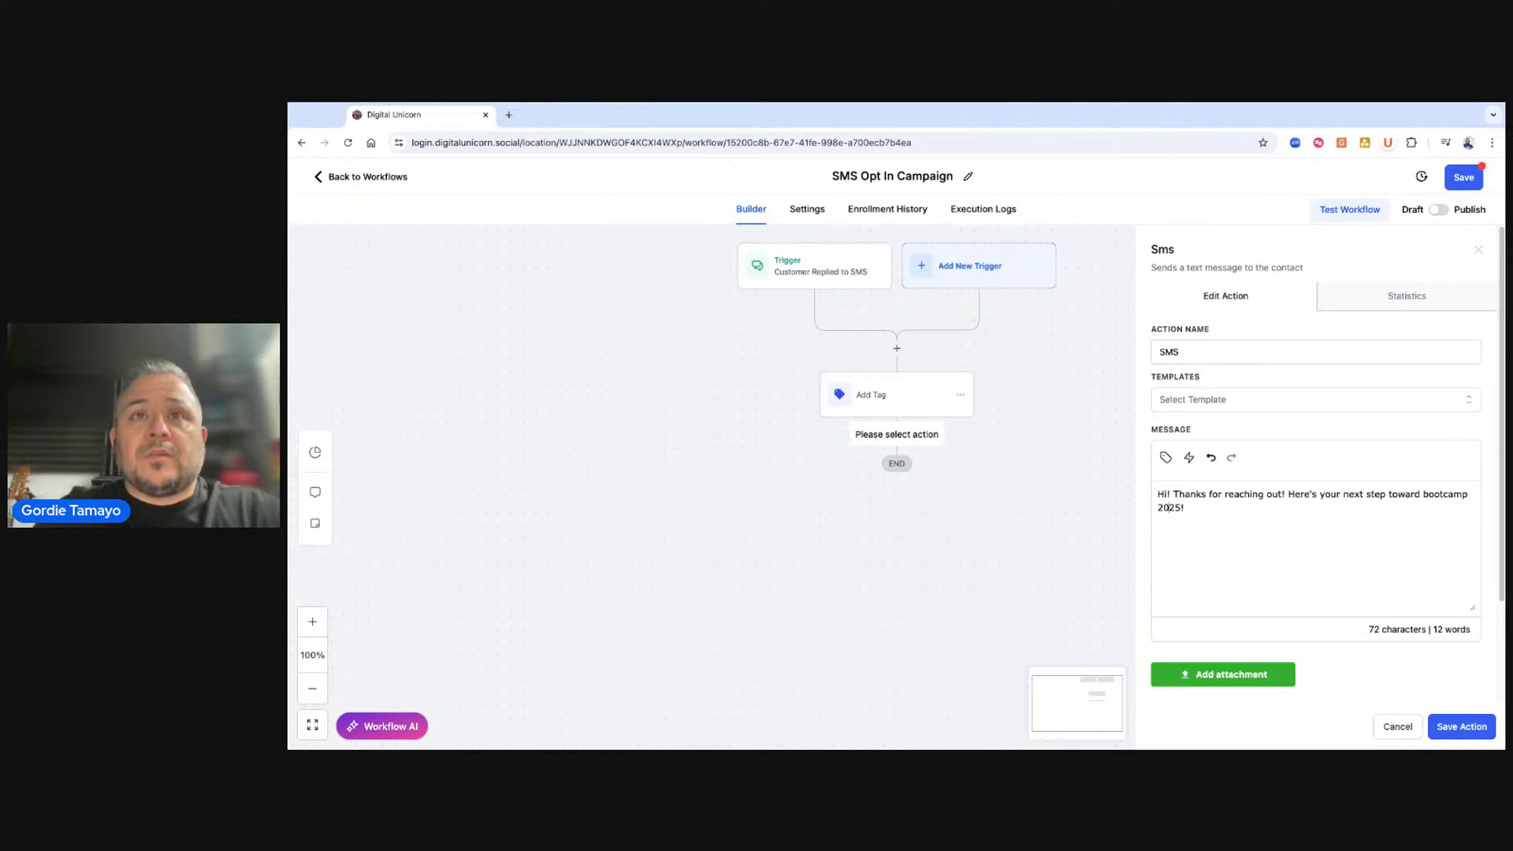
drag(1423, 494, 1430, 491)
text(B)
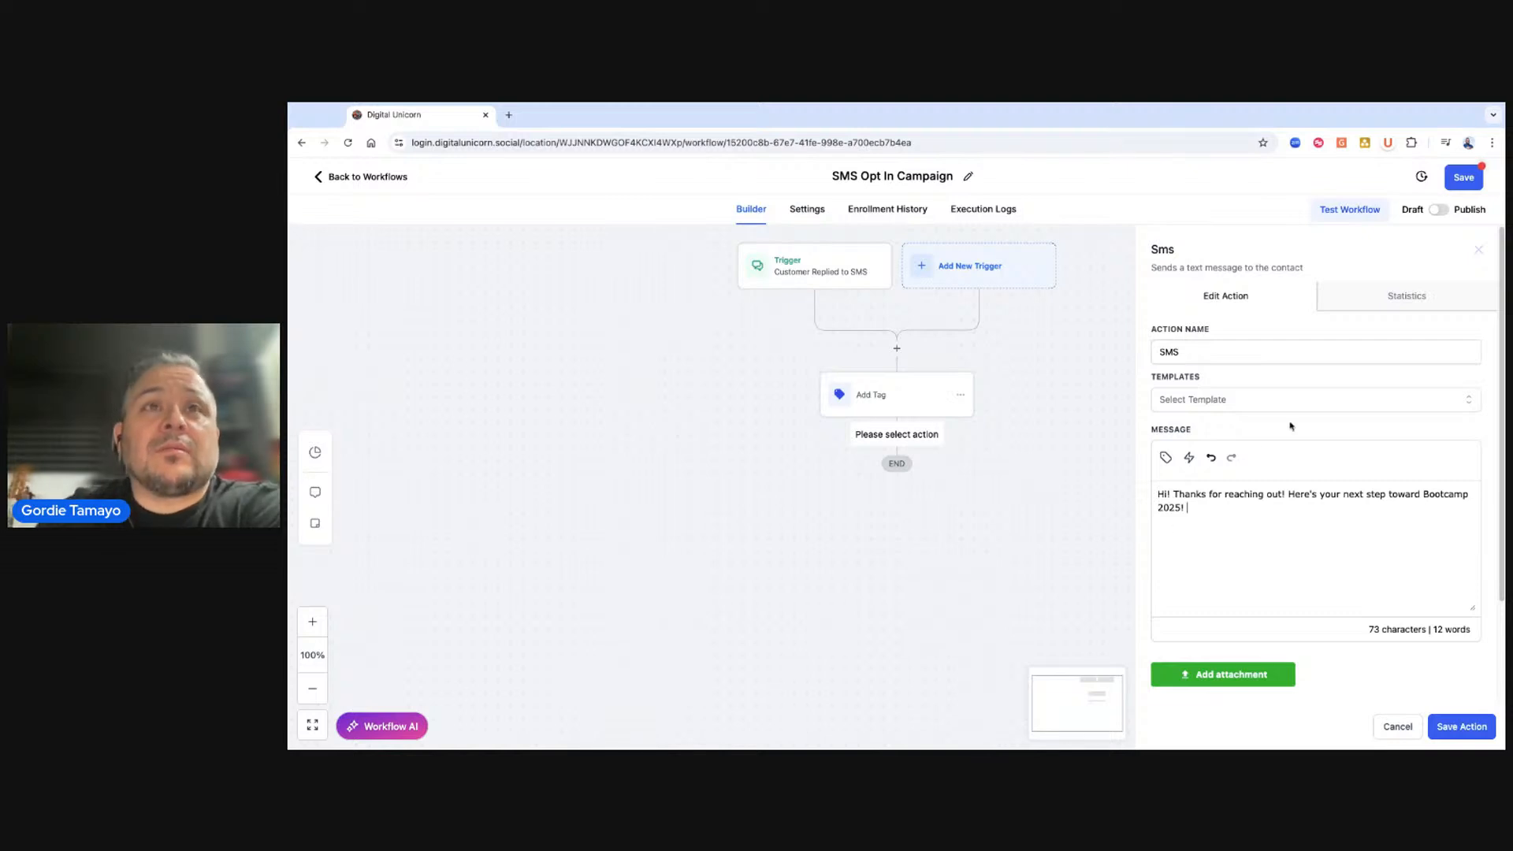
click(1476, 726)
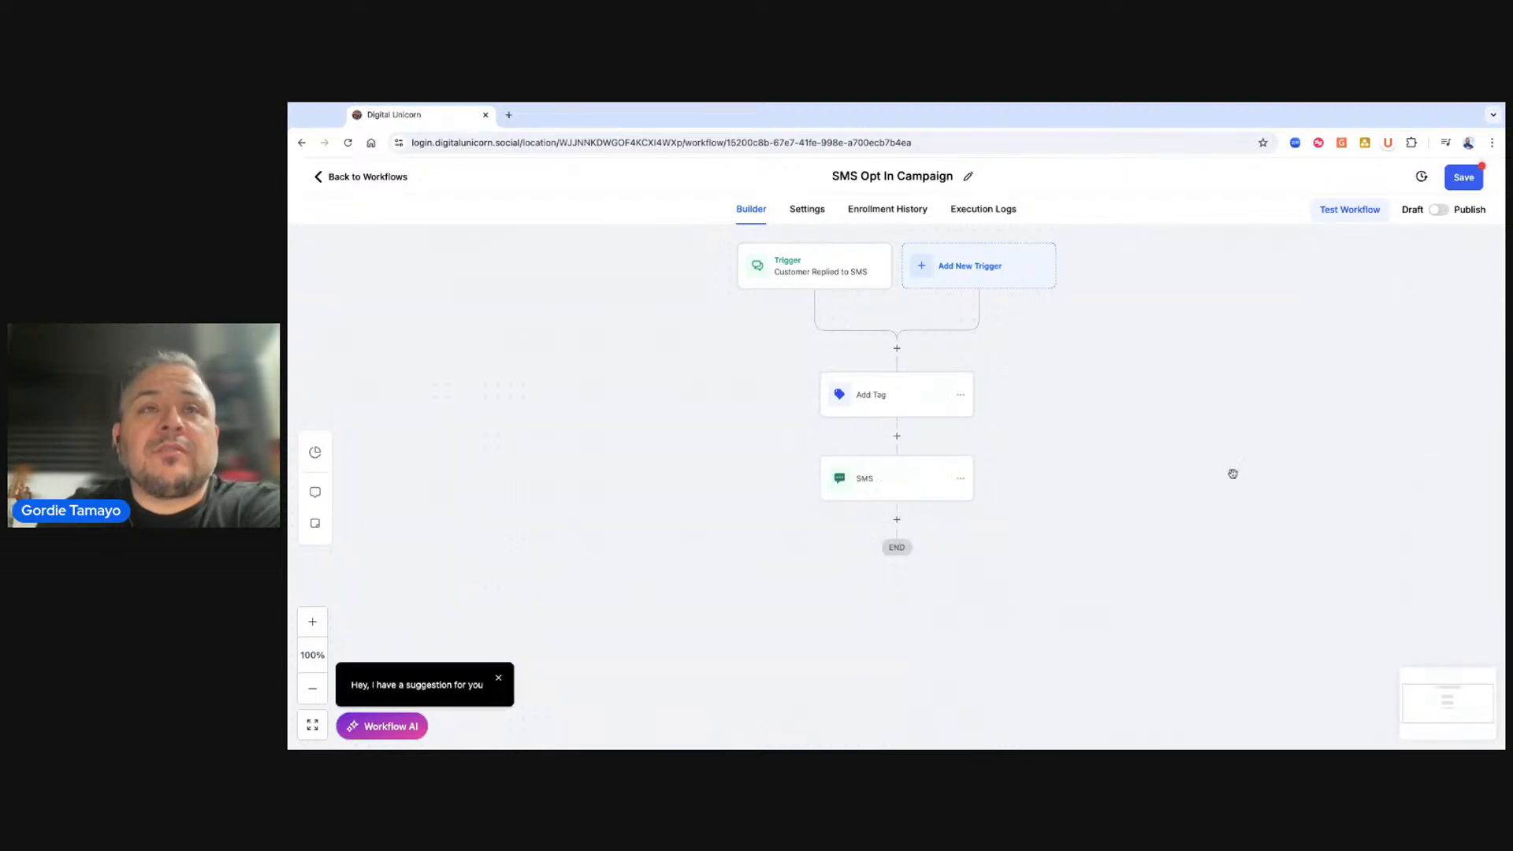
click(1463, 180)
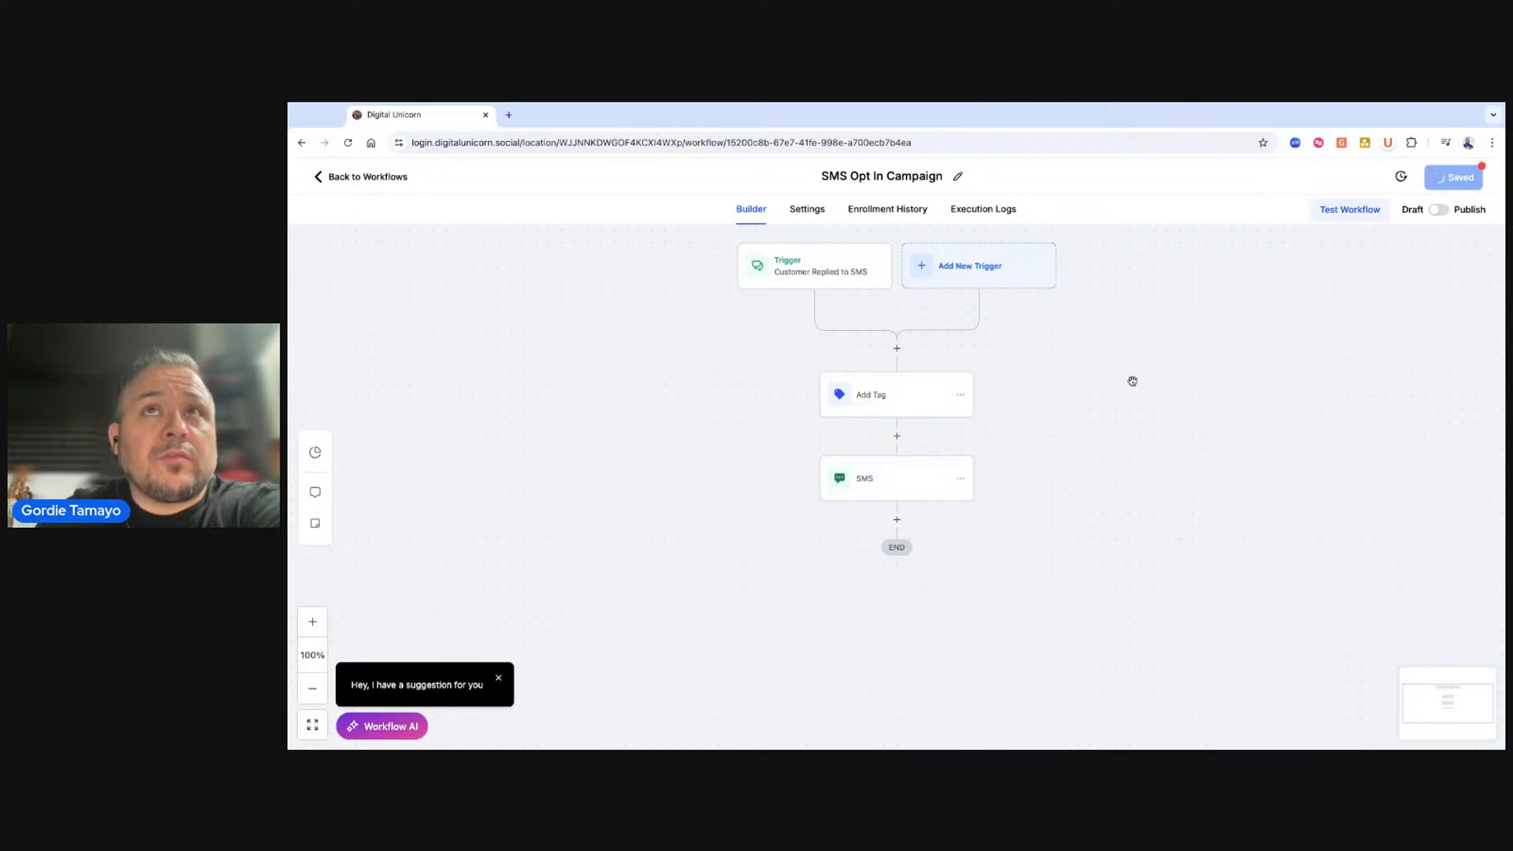
Leave the workflow and open the Trigger Links page under Marketing.
click(371, 178)
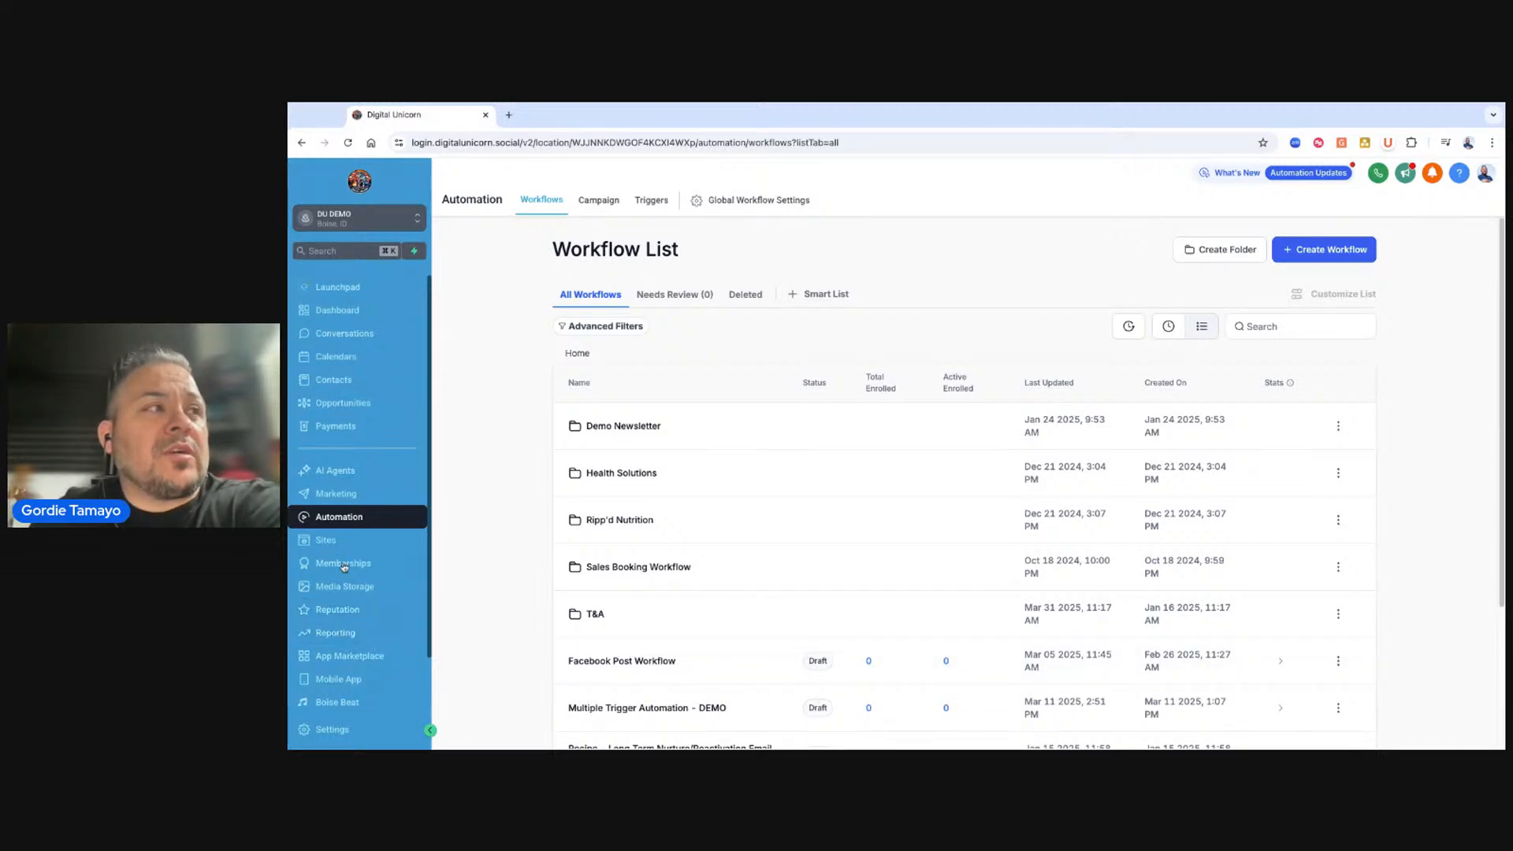
click(348, 492)
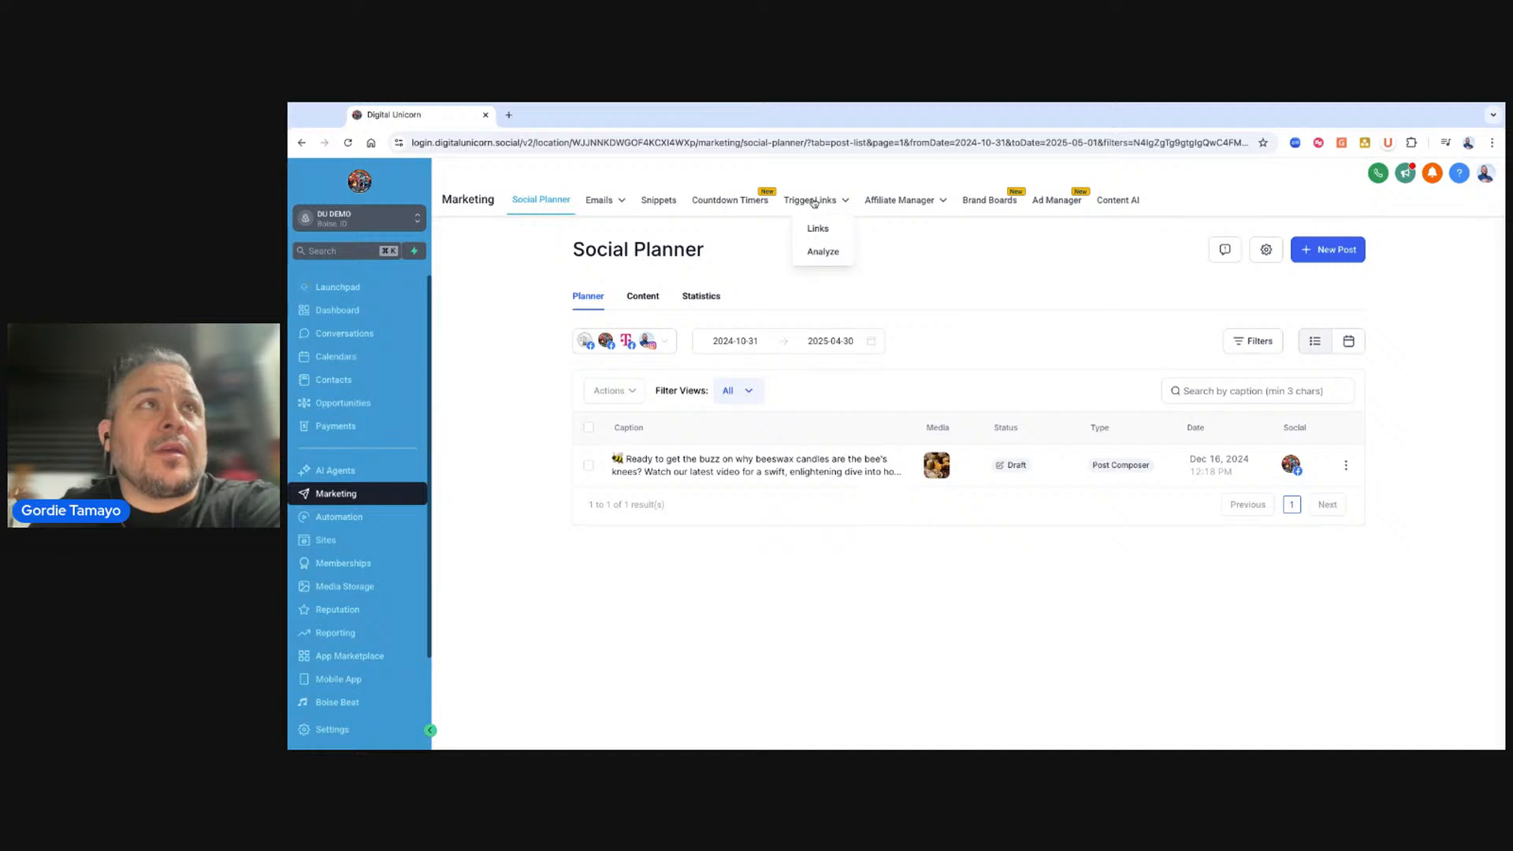
click(817, 229)
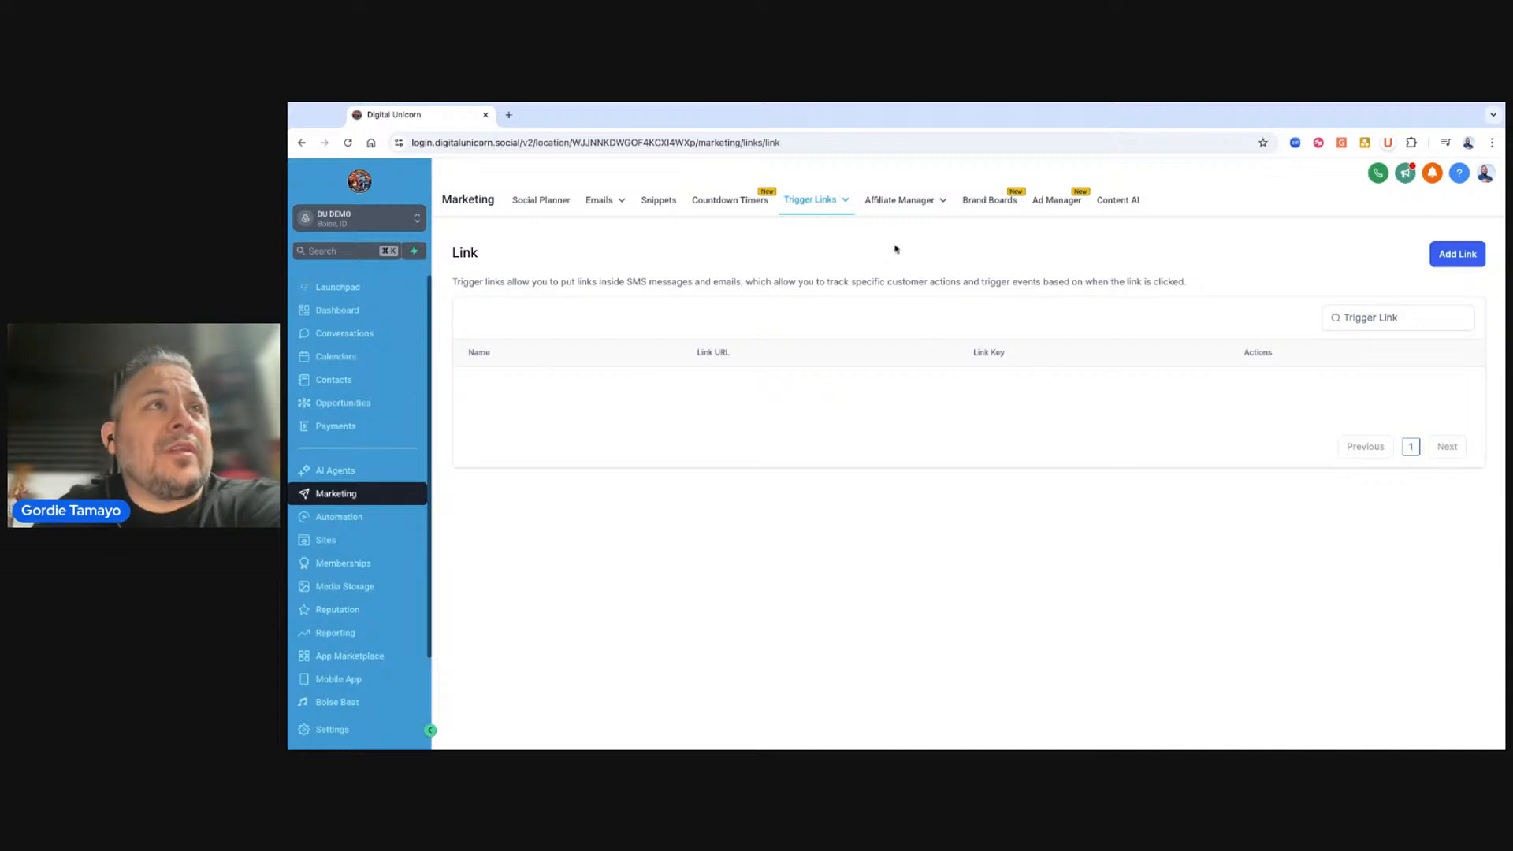
Open Media Storage in a new tab and browse its folders for an image to send.
triple_click(354, 586)
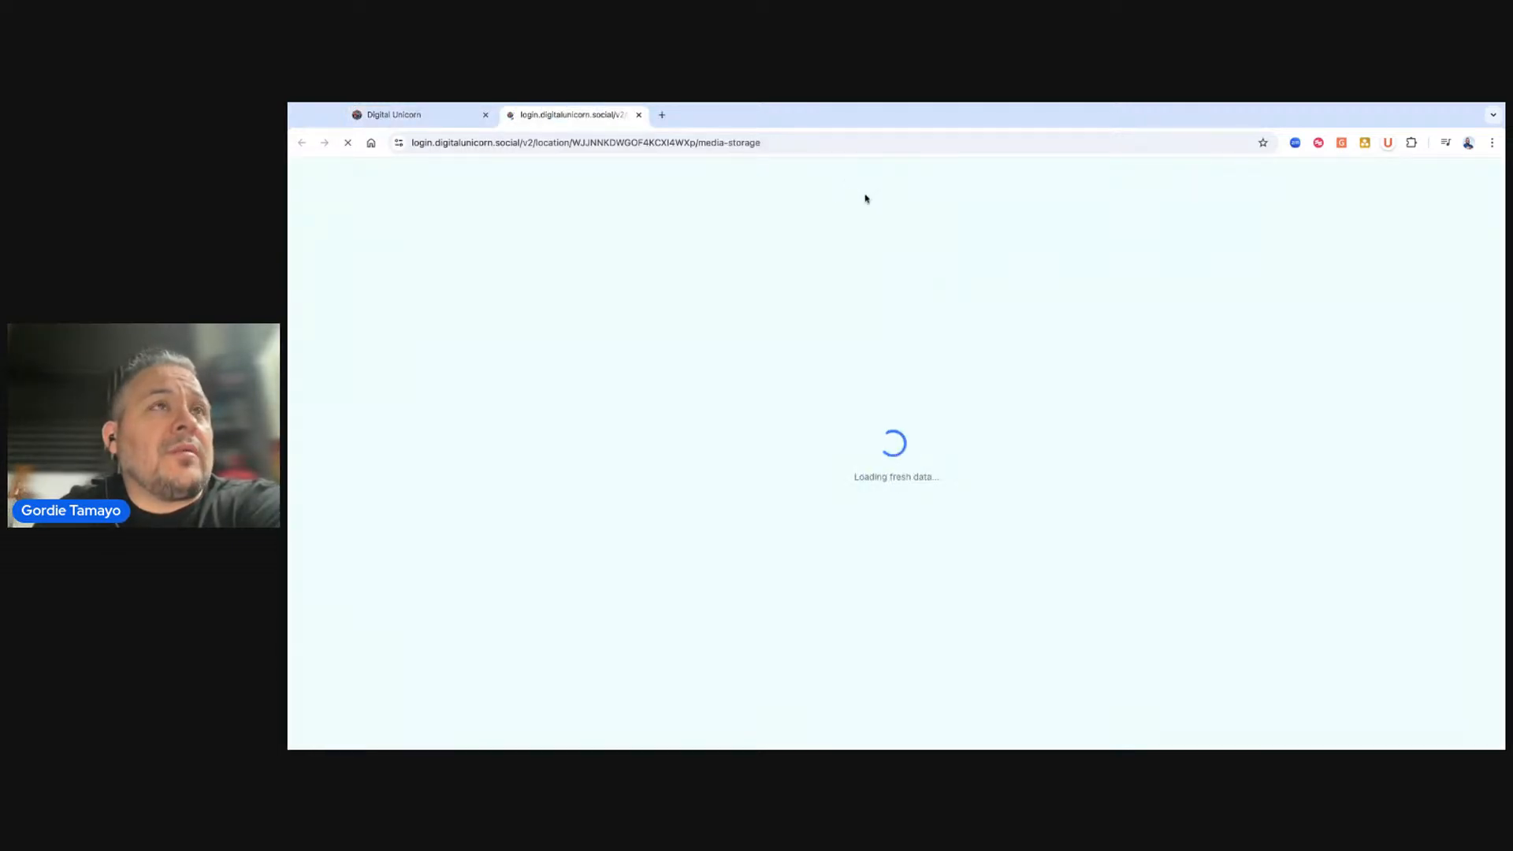
click(403, 118)
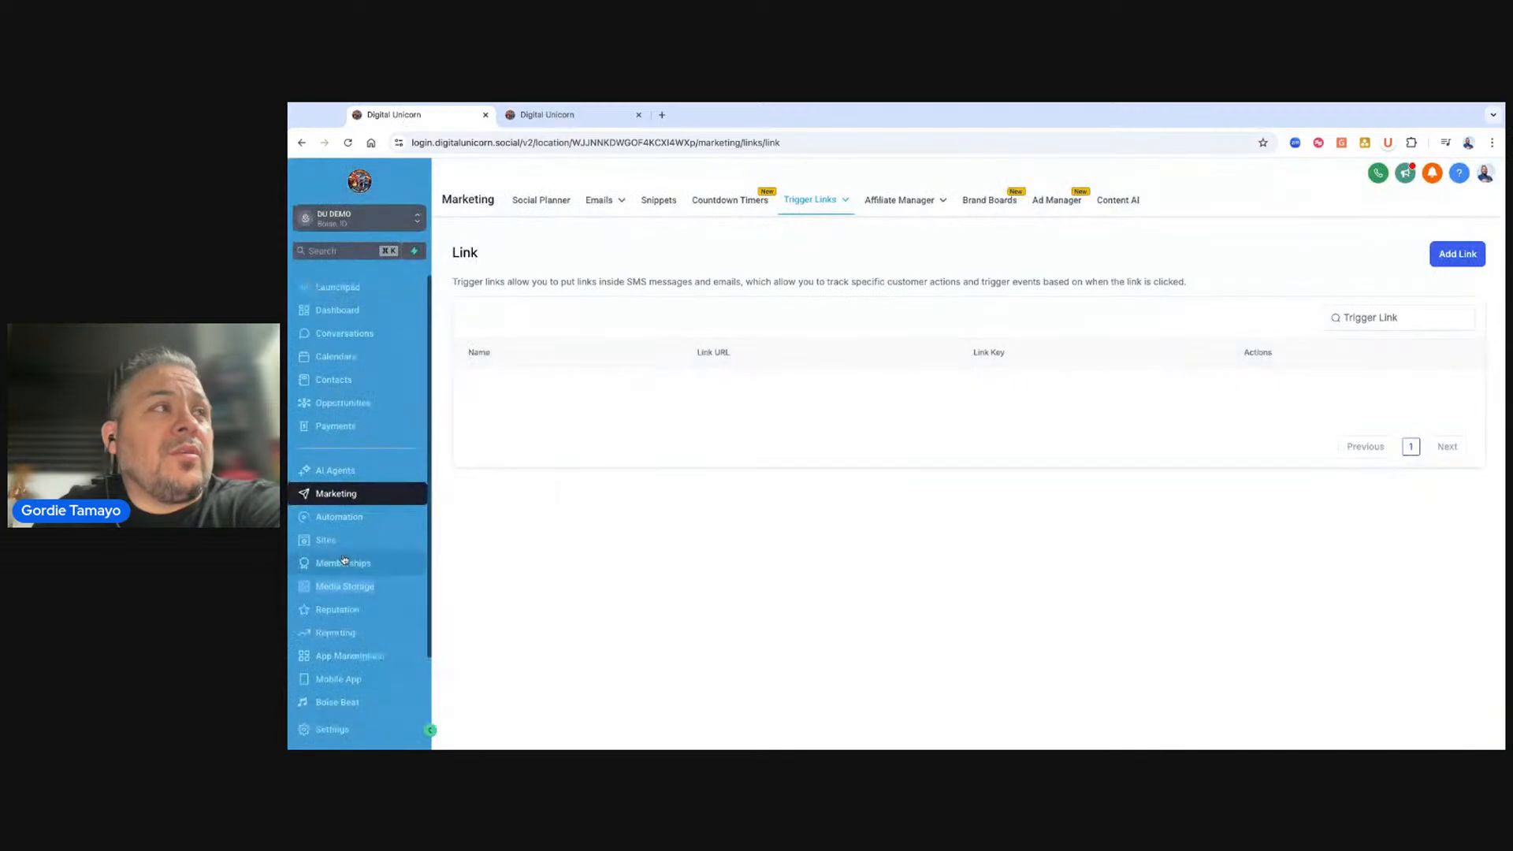
click(602, 118)
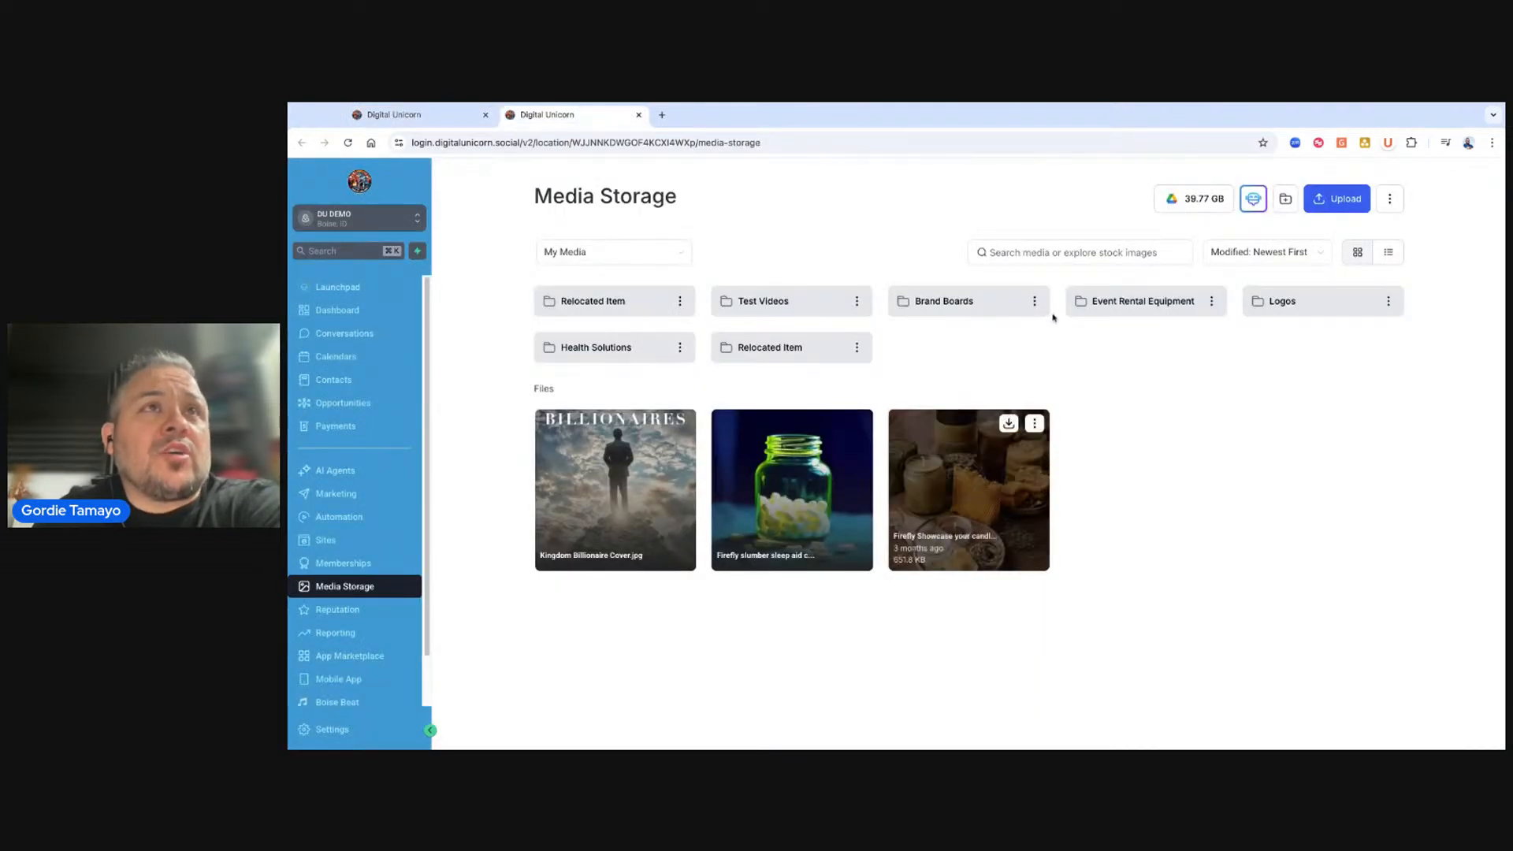
click(636, 355)
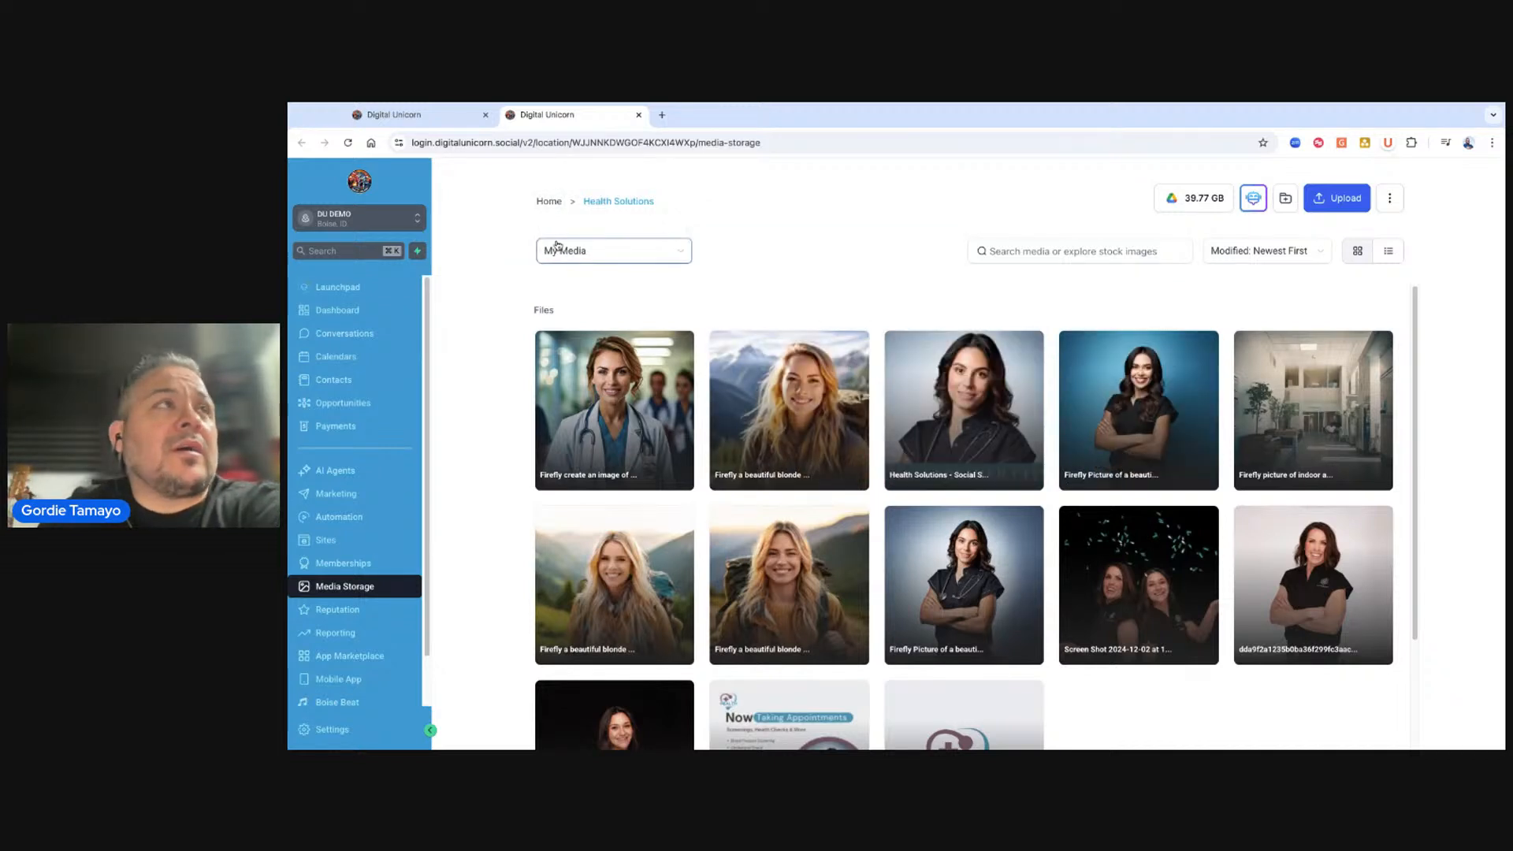
click(550, 202)
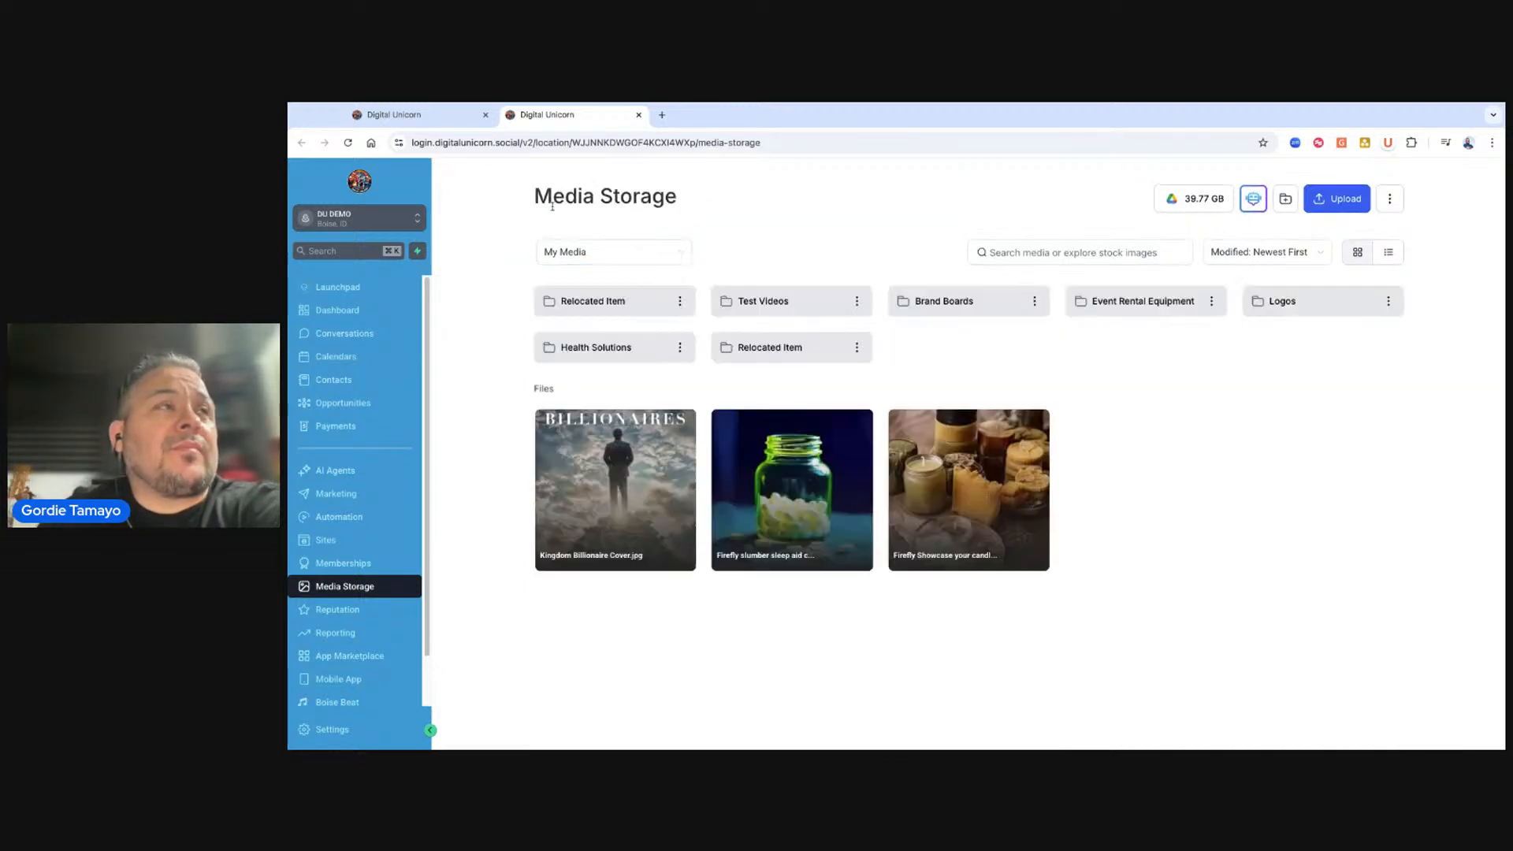
click(1153, 309)
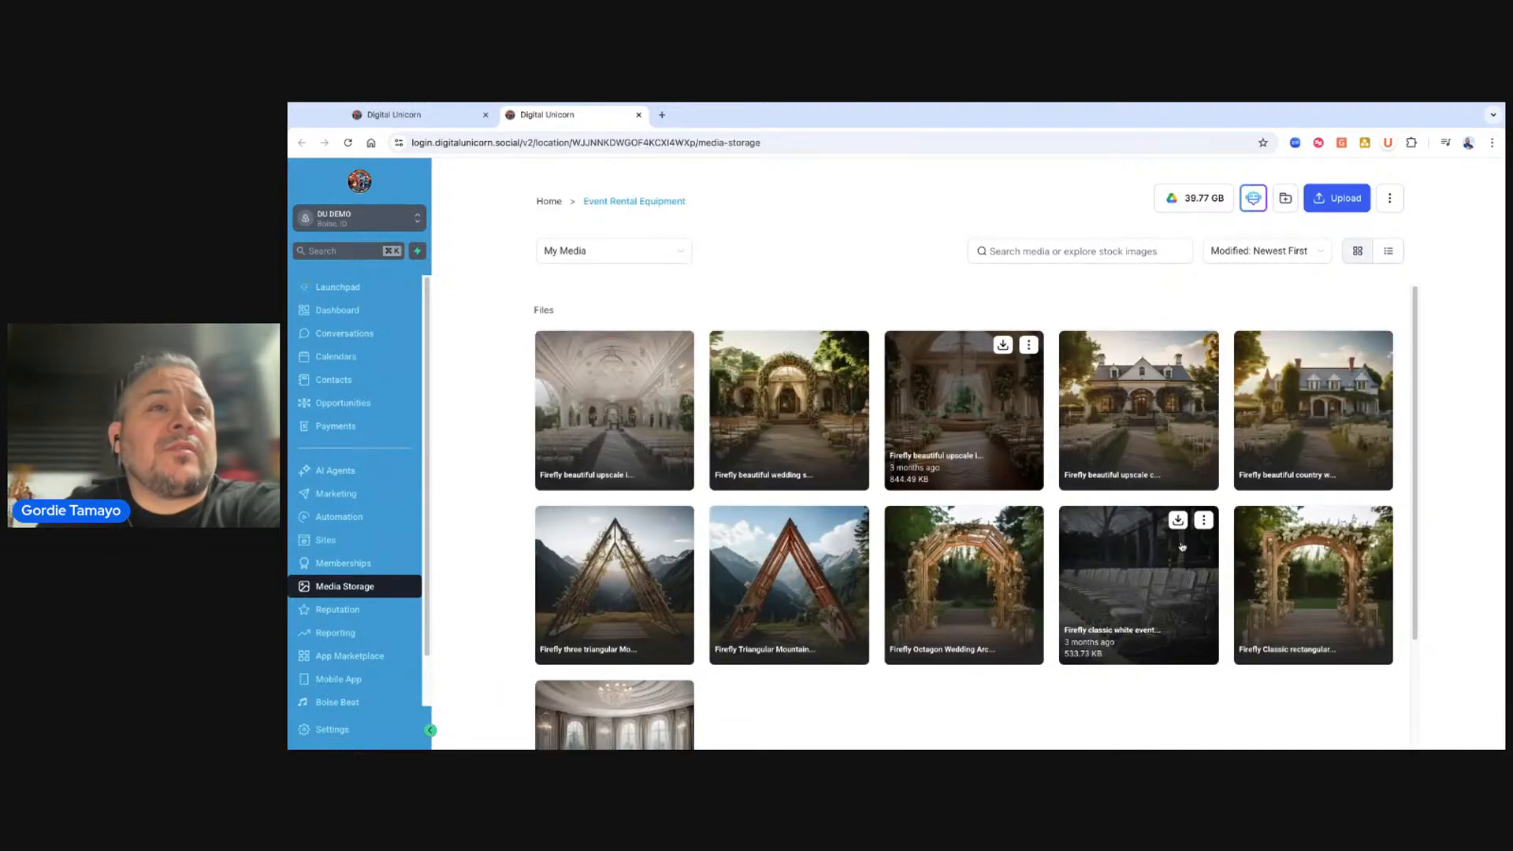
click(550, 202)
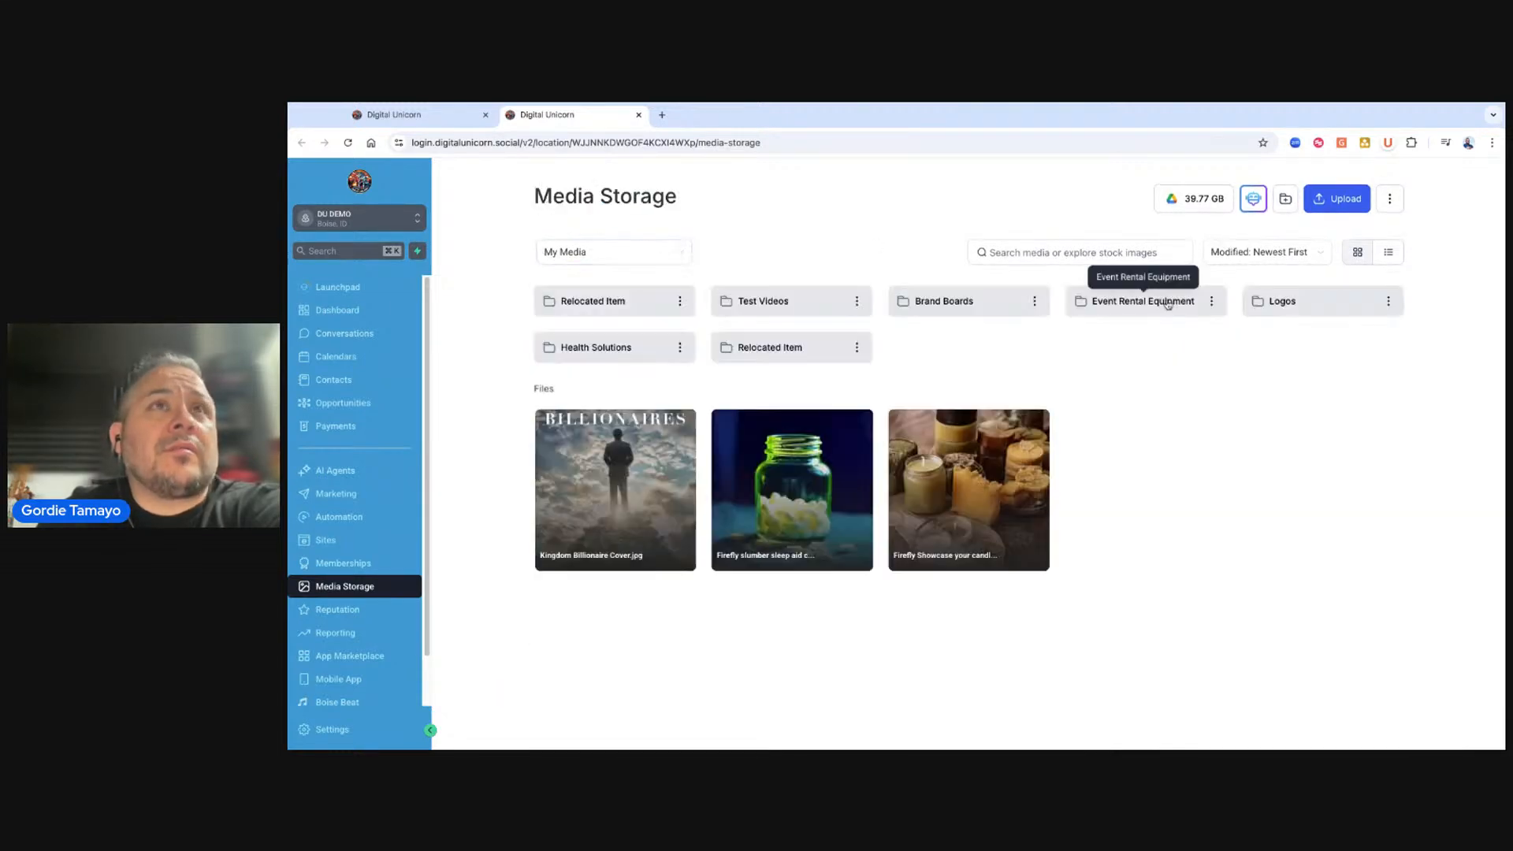
click(1326, 307)
click(549, 203)
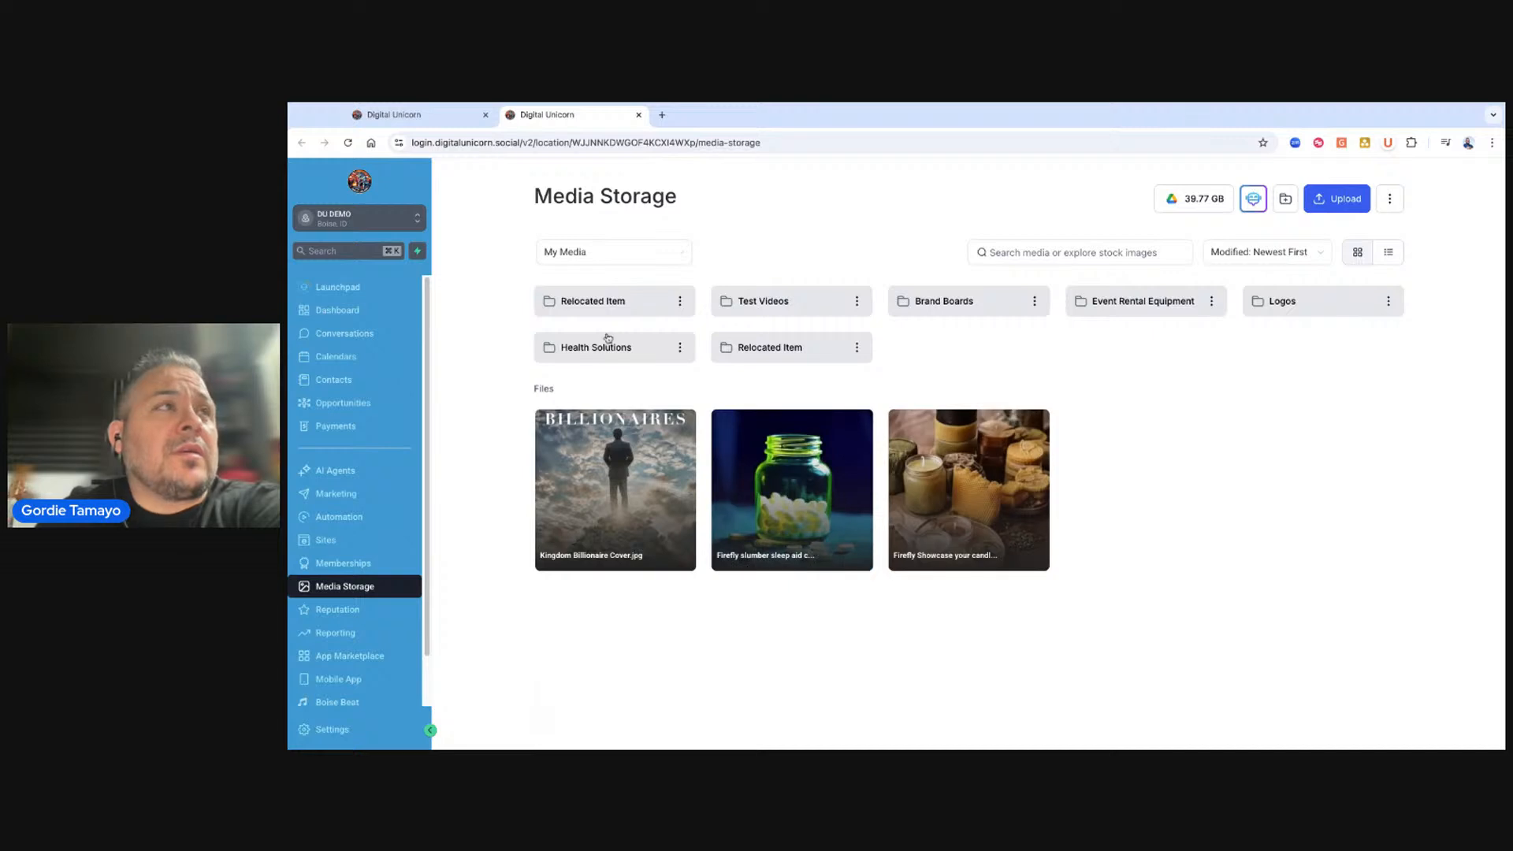
click(775, 353)
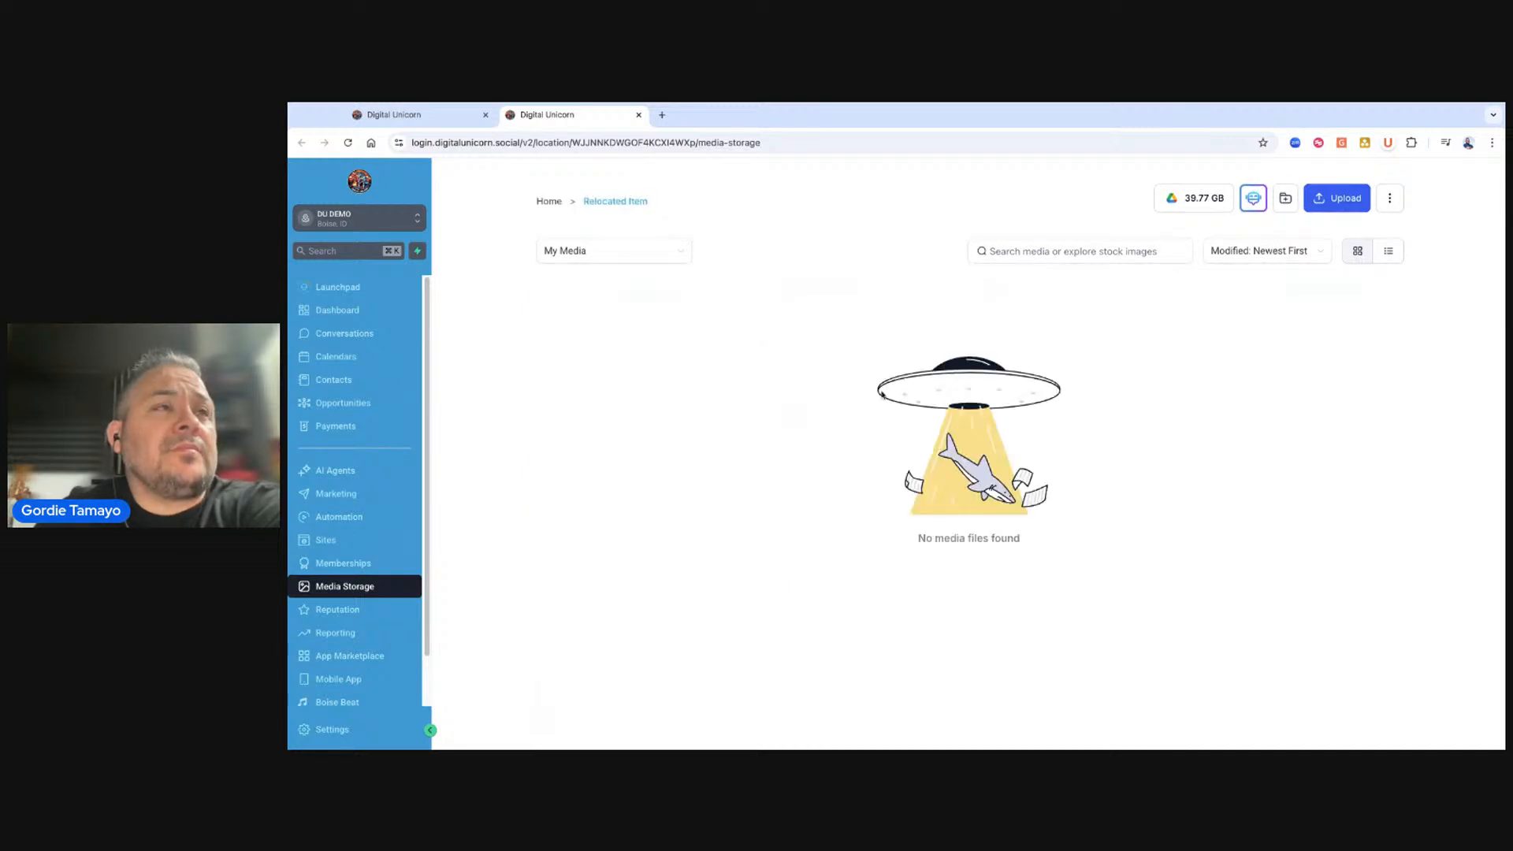
click(549, 203)
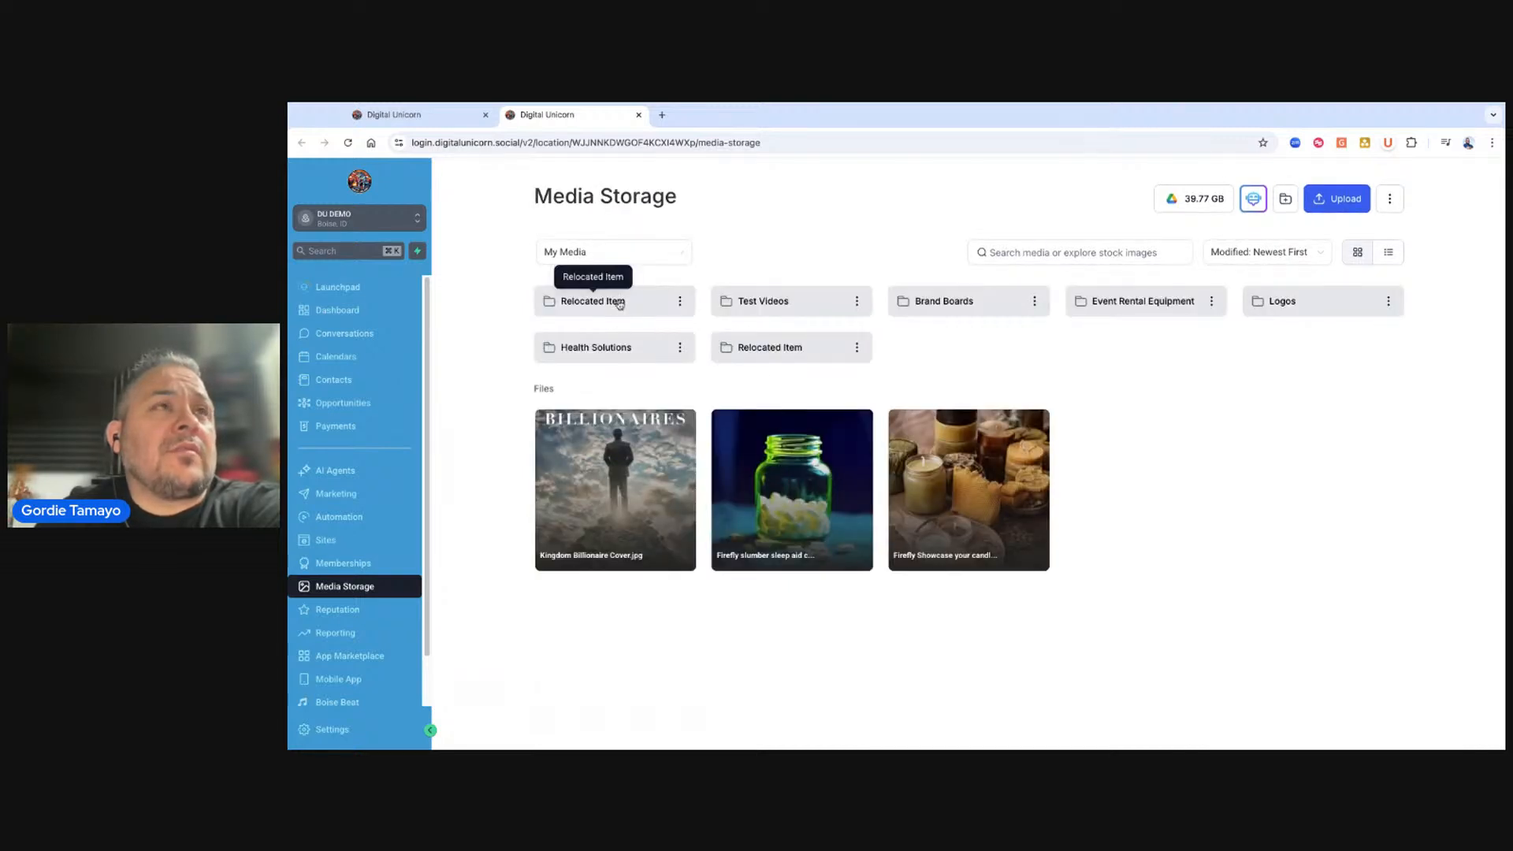
click(1035, 303)
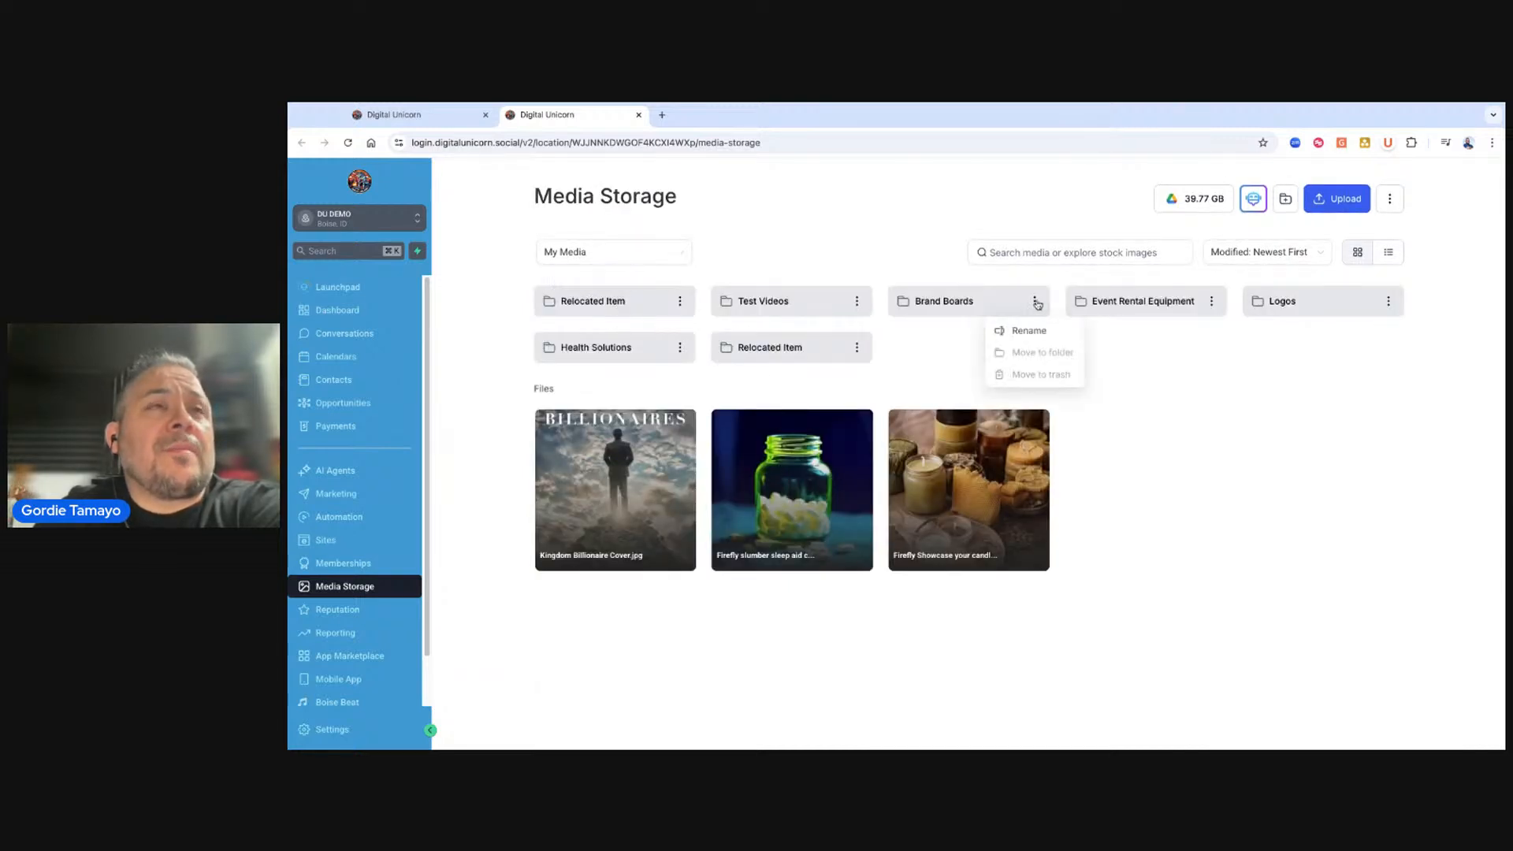
click(951, 305)
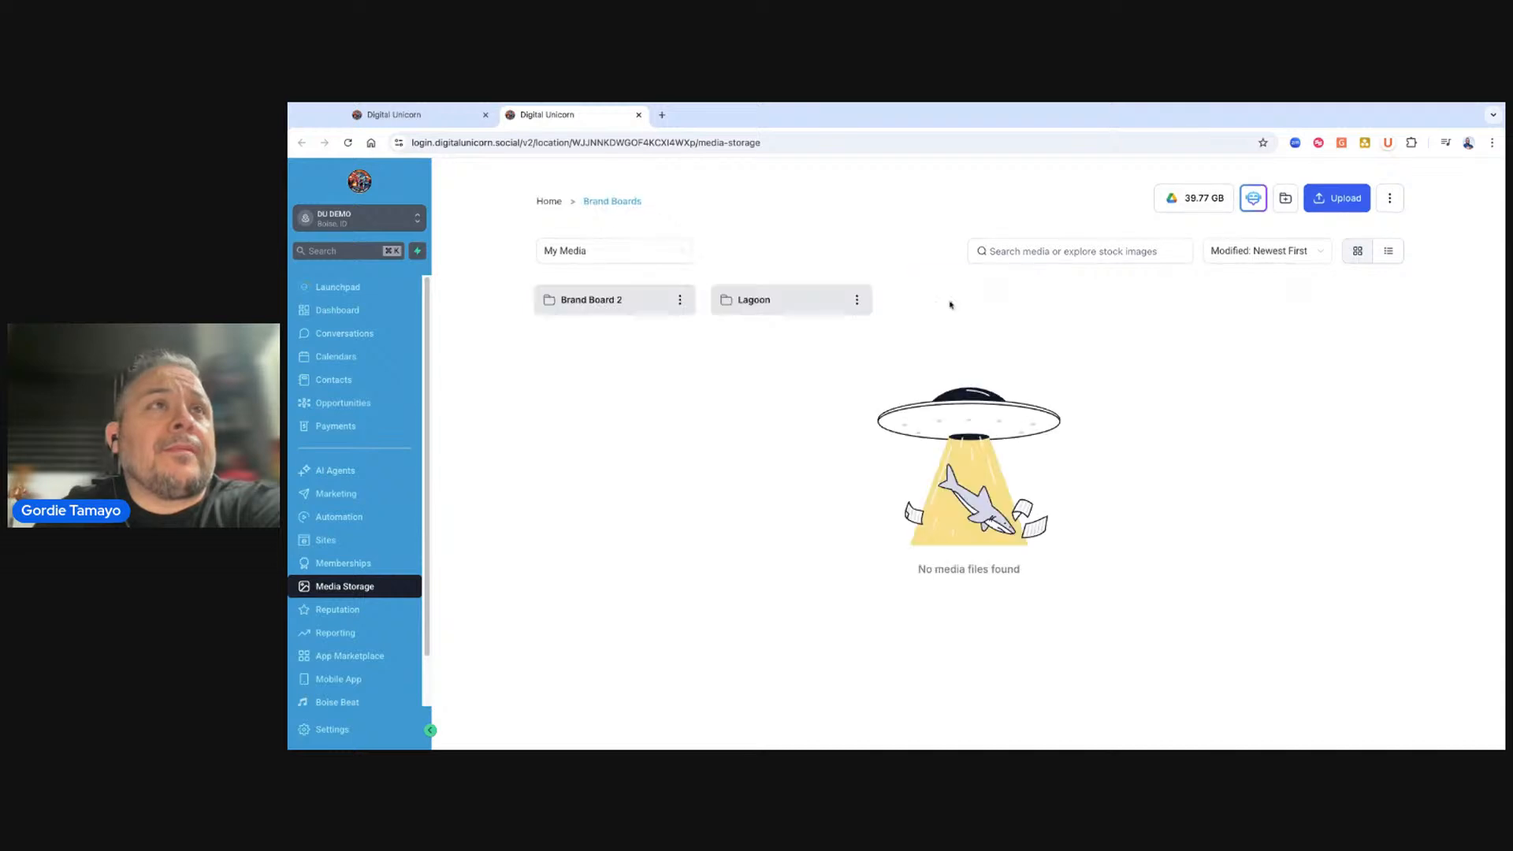
click(555, 202)
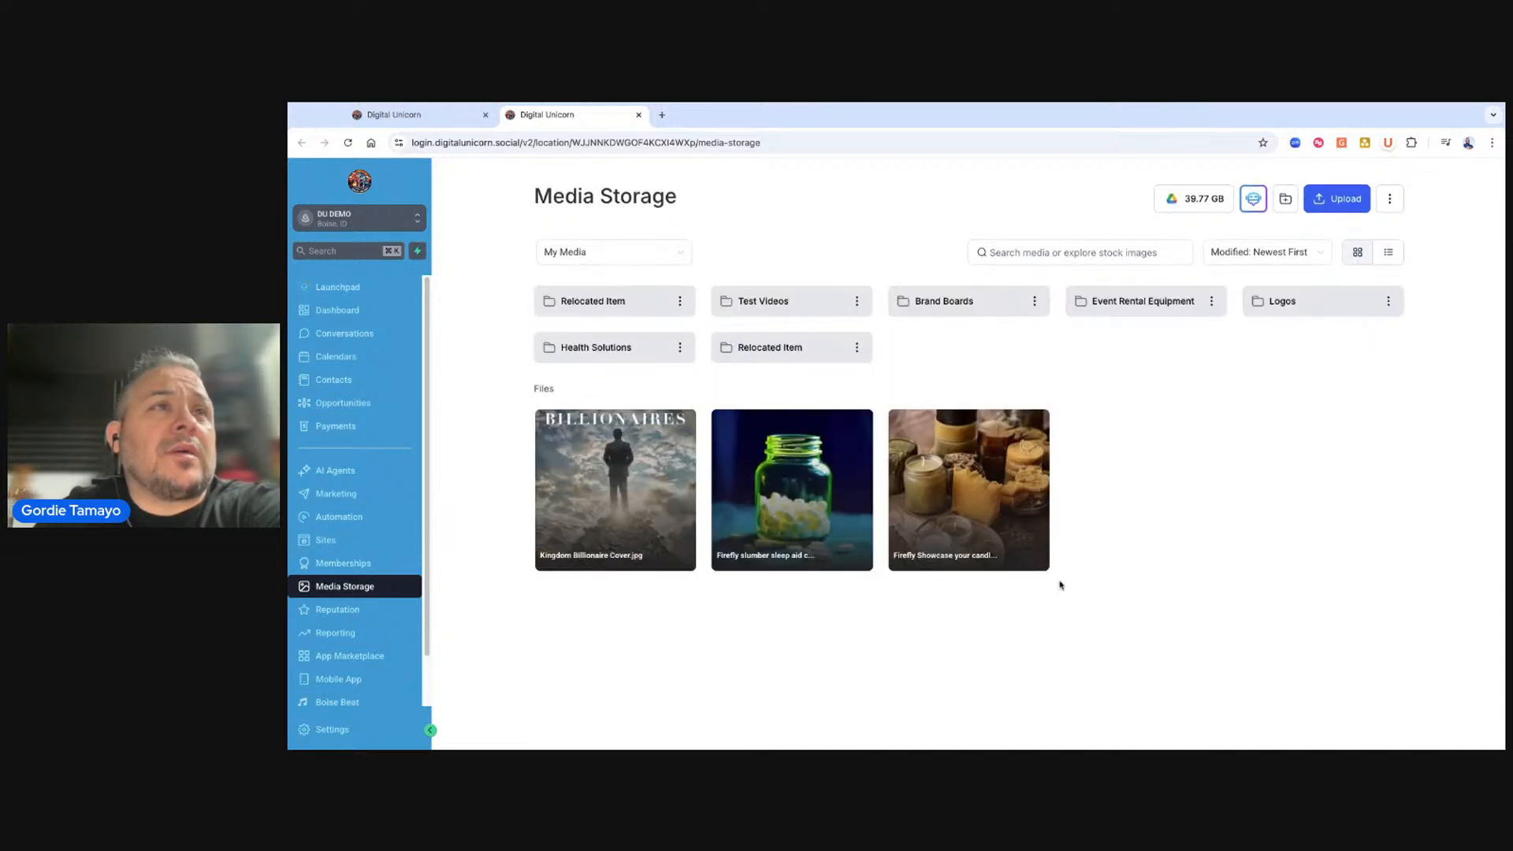
Copy the link of the Firefly Showcase candle image in Media Storage.
click(1034, 425)
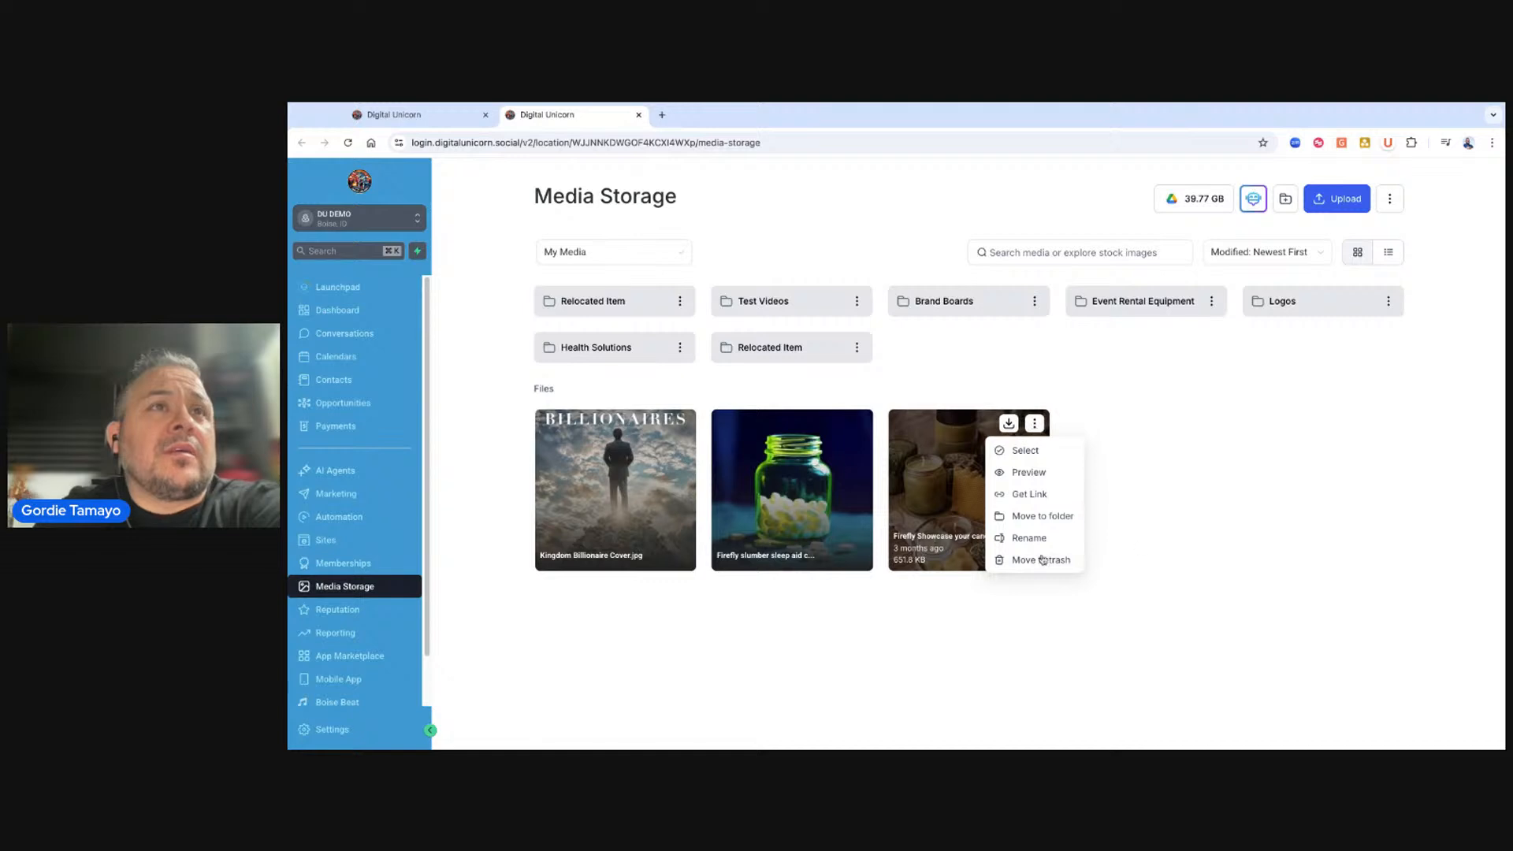
click(1029, 495)
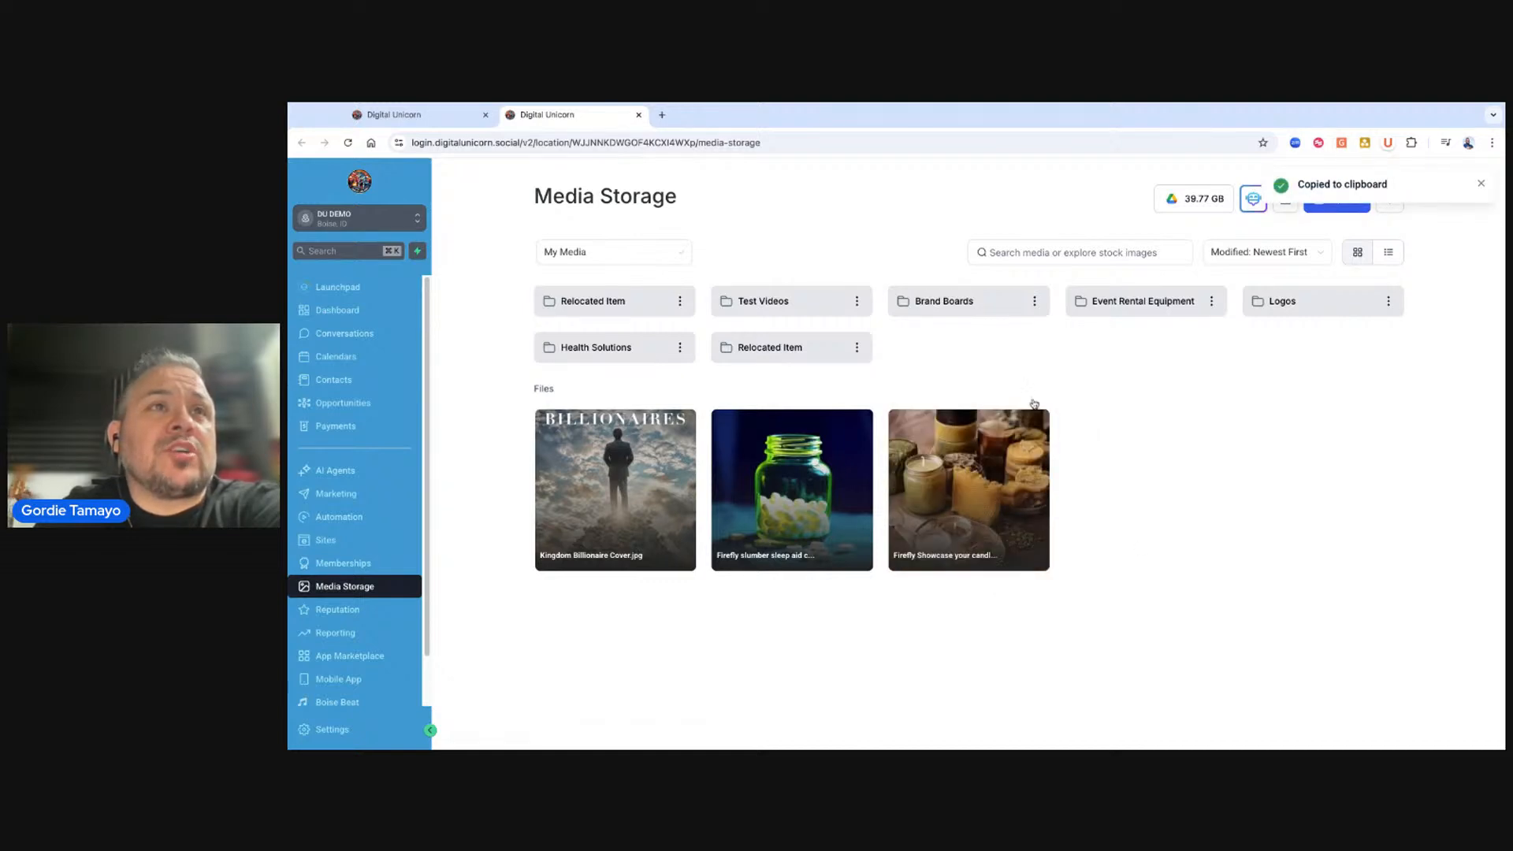
click(1035, 424)
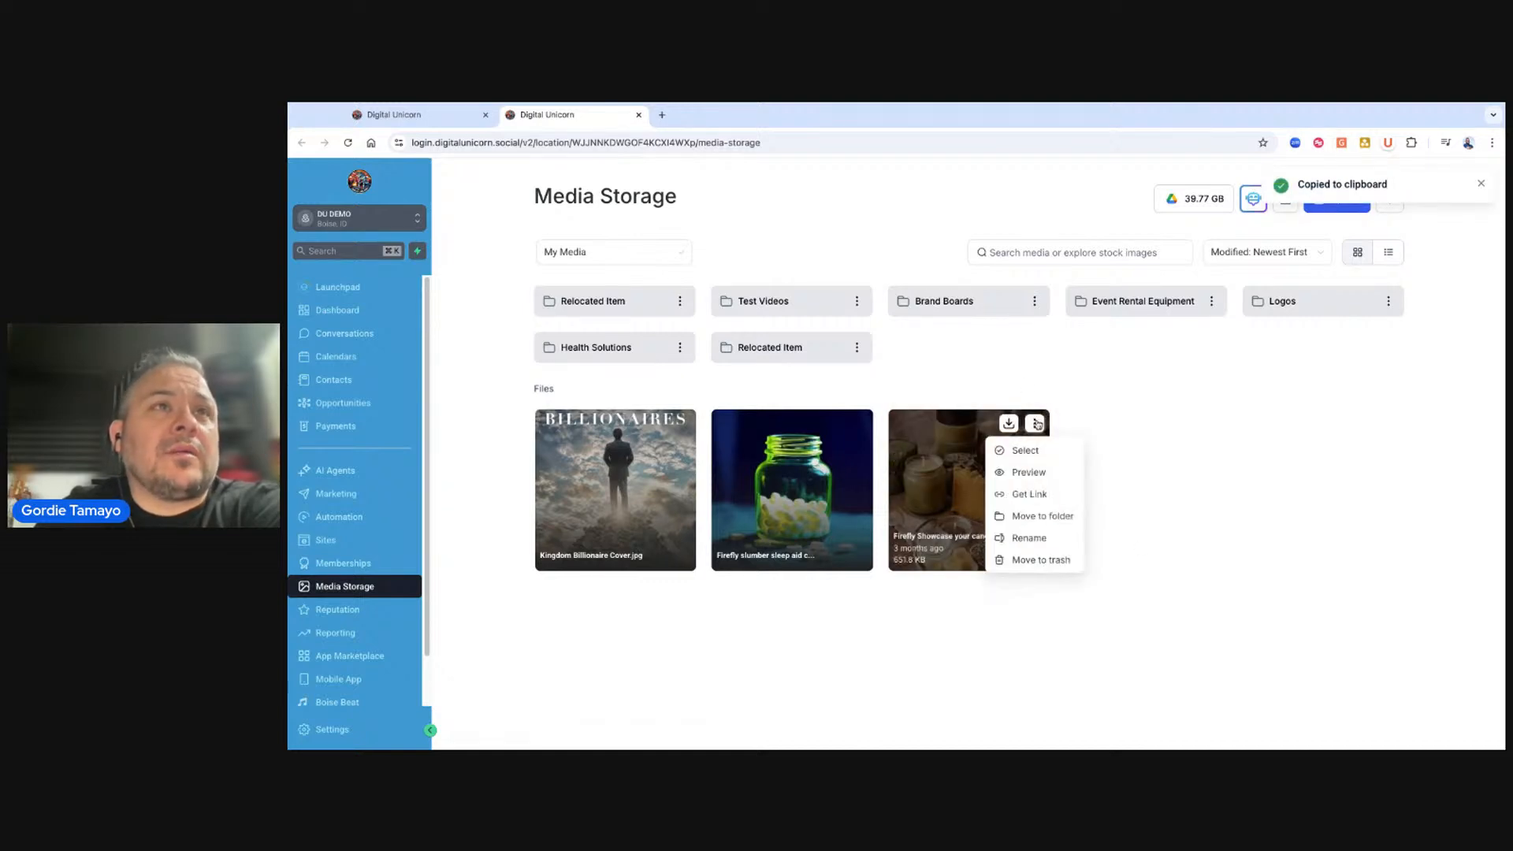
click(1033, 494)
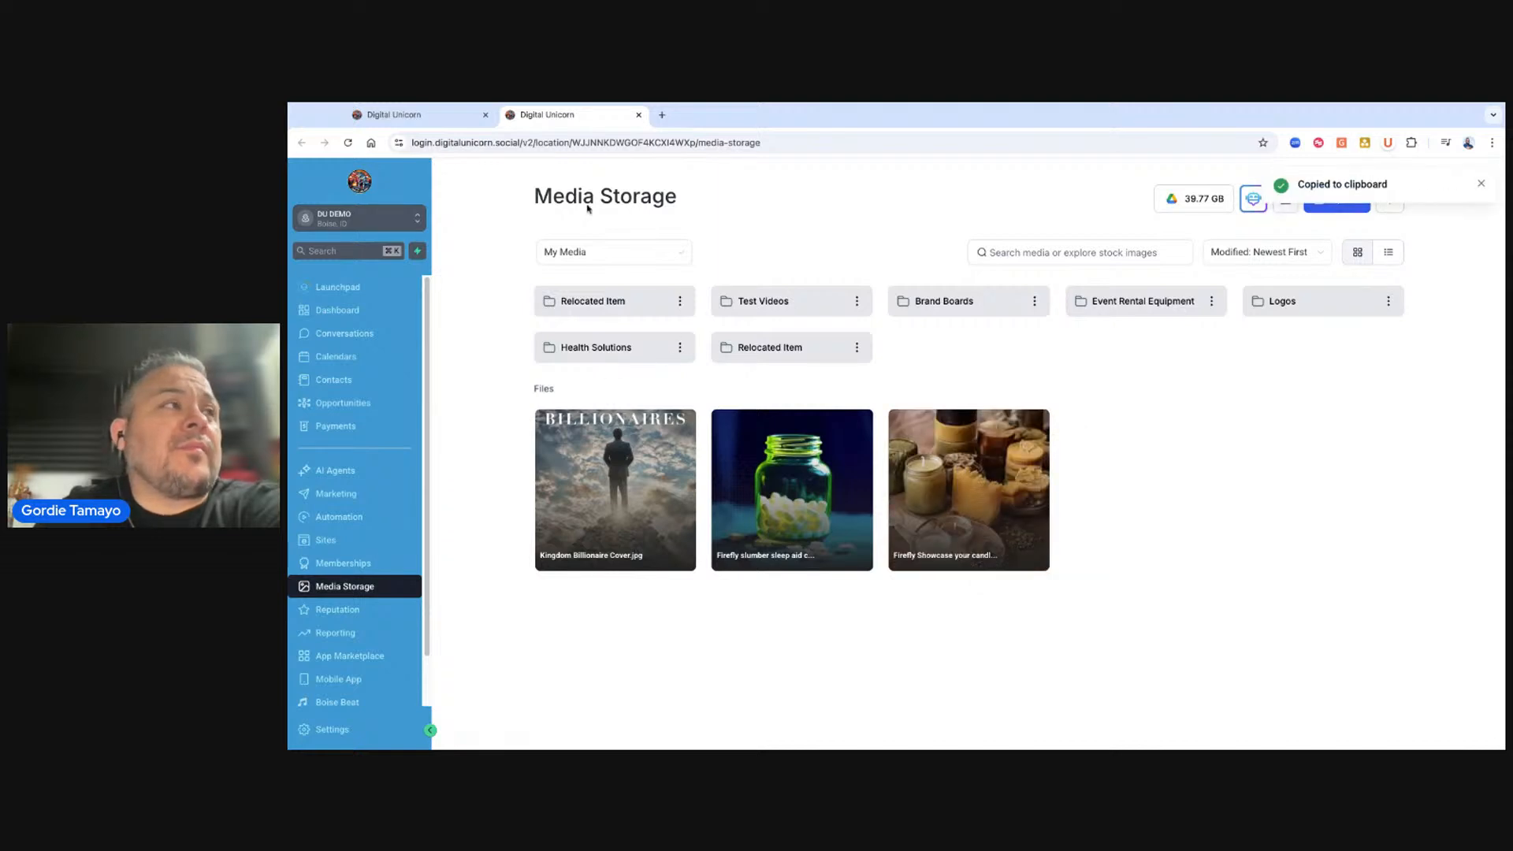
Create a trigger link named "Bootcamp 2025" using the copied Media Storage image URL.
click(461, 115)
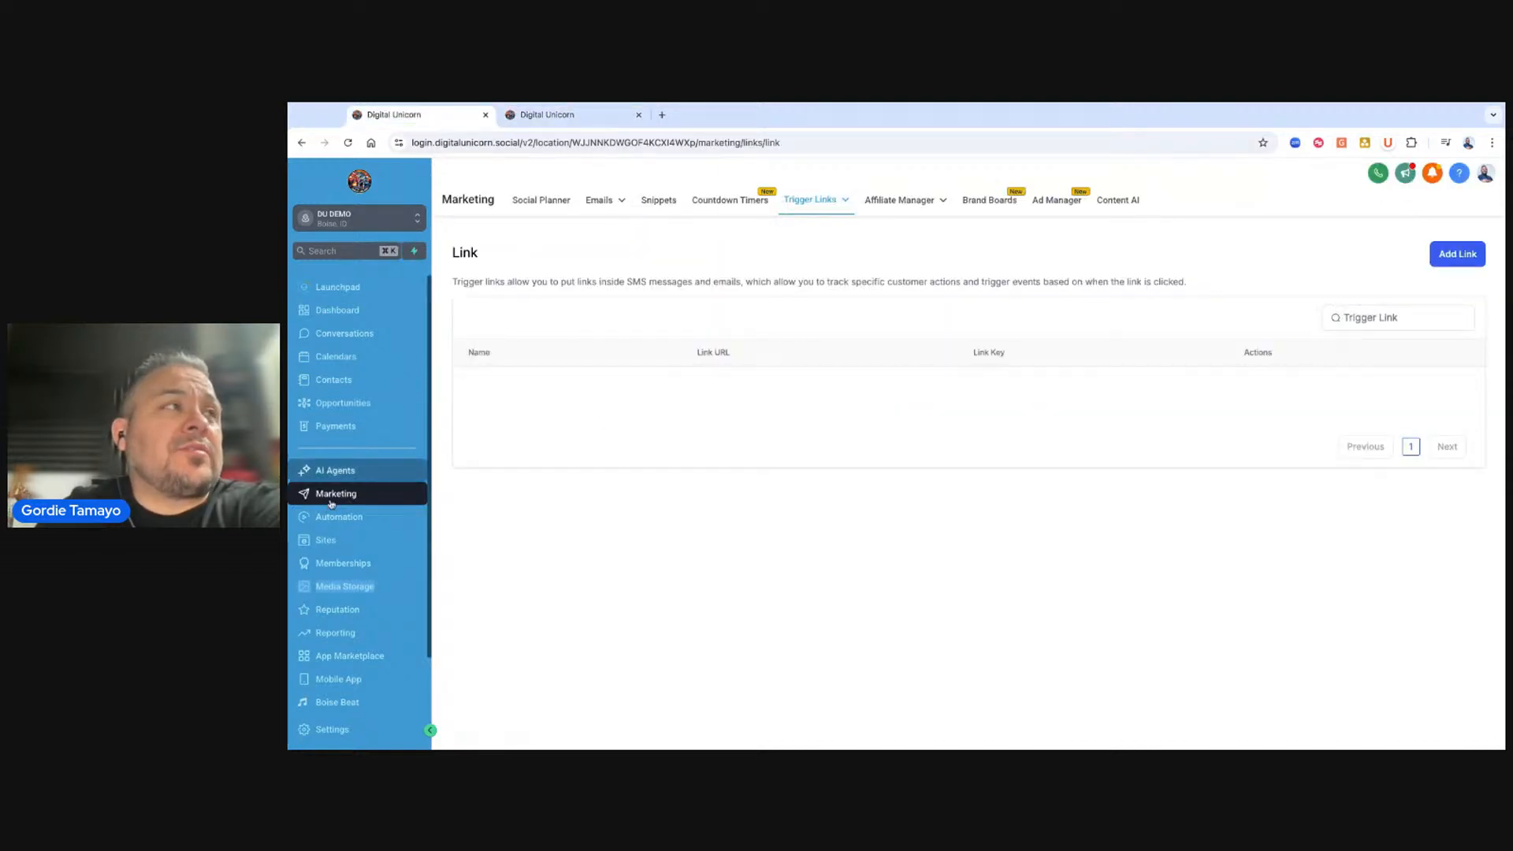
mouse_move(810, 201)
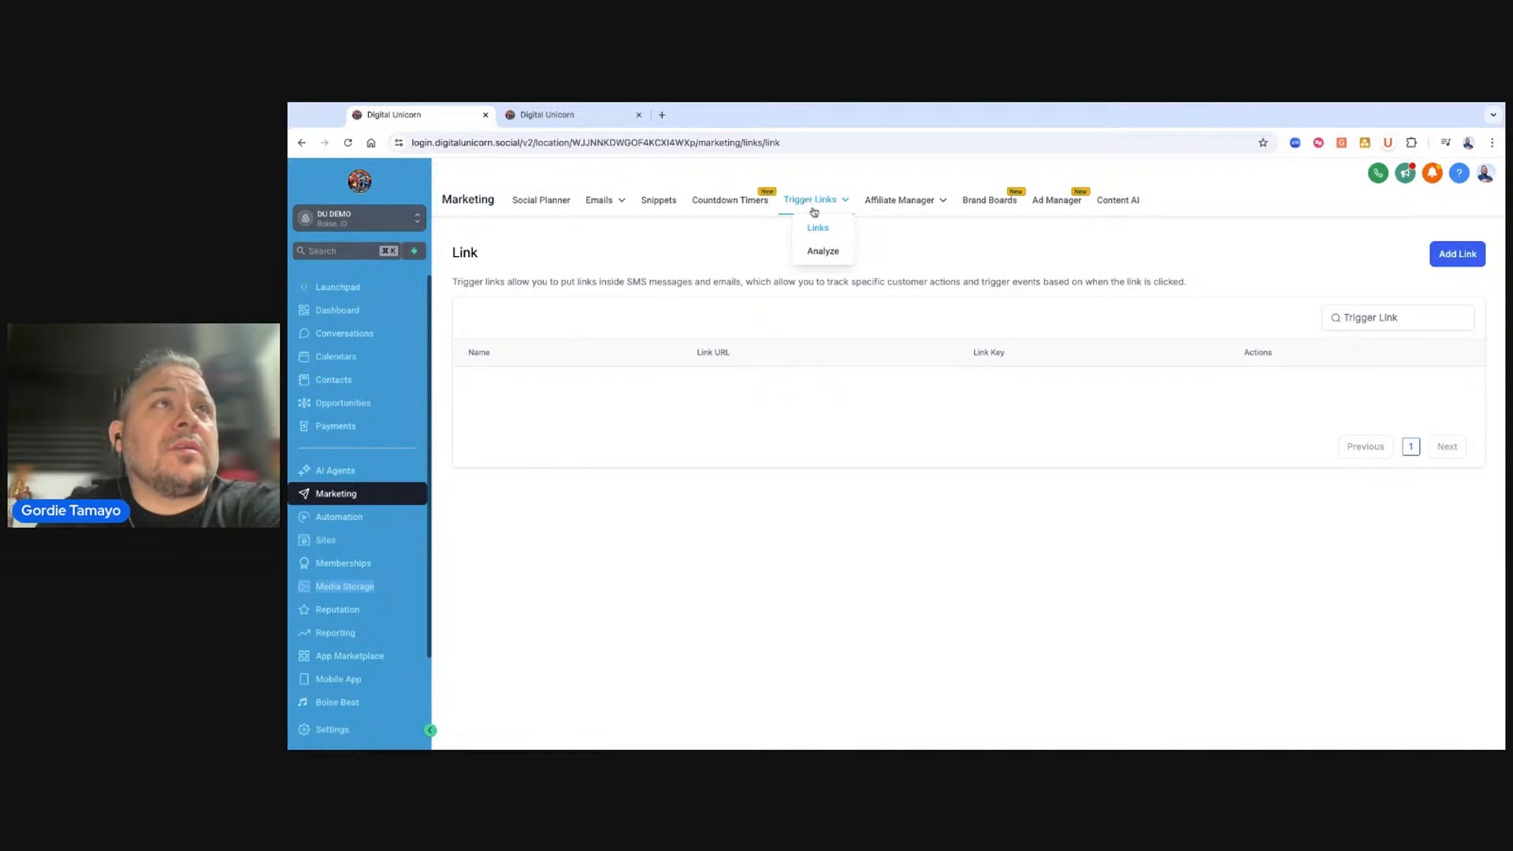
click(1458, 254)
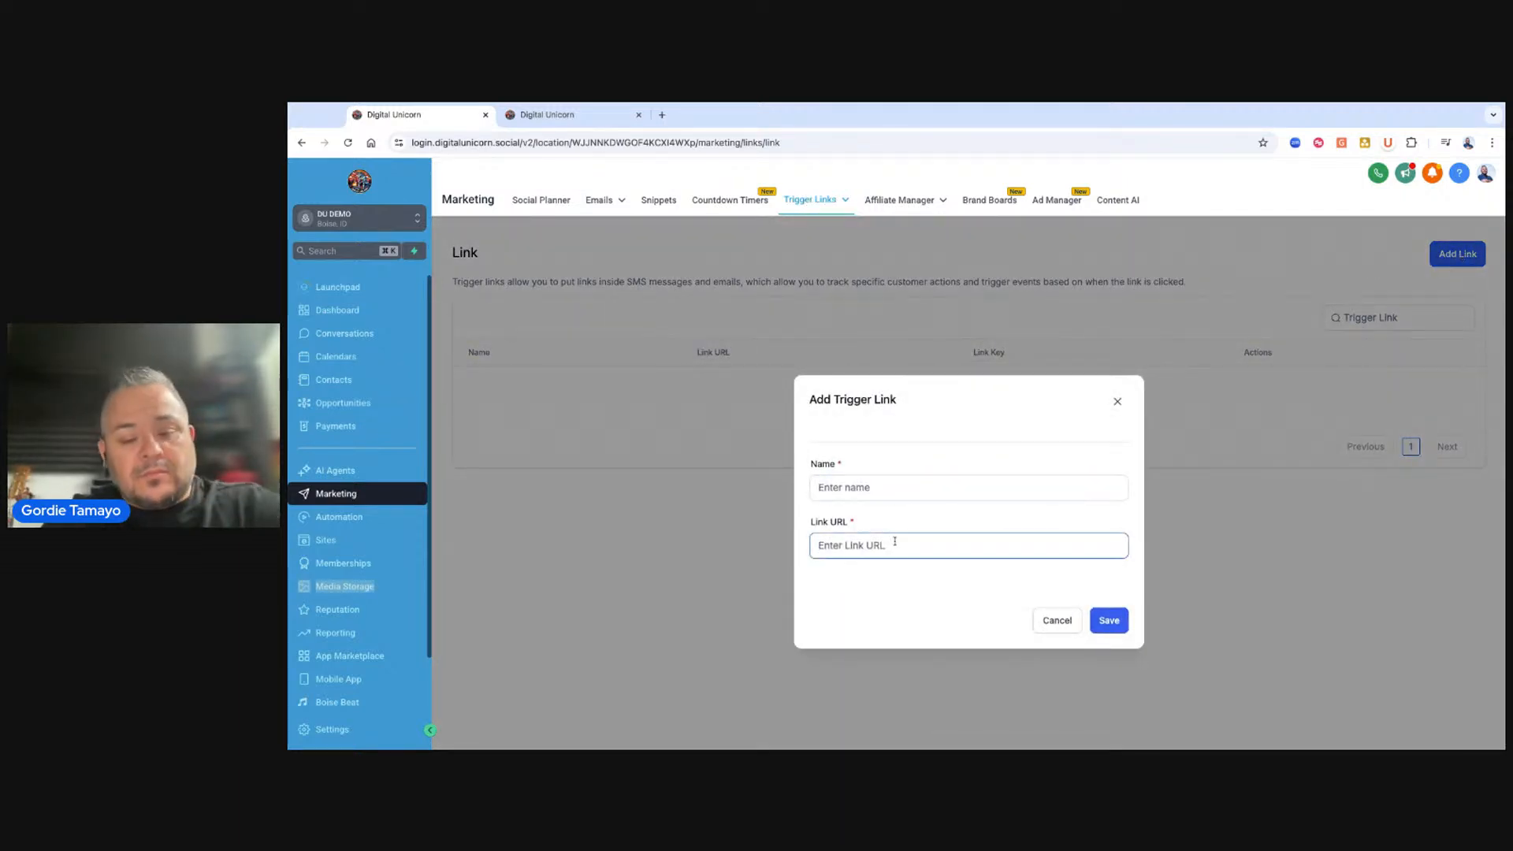
key(ctrl+v)
click(906, 486)
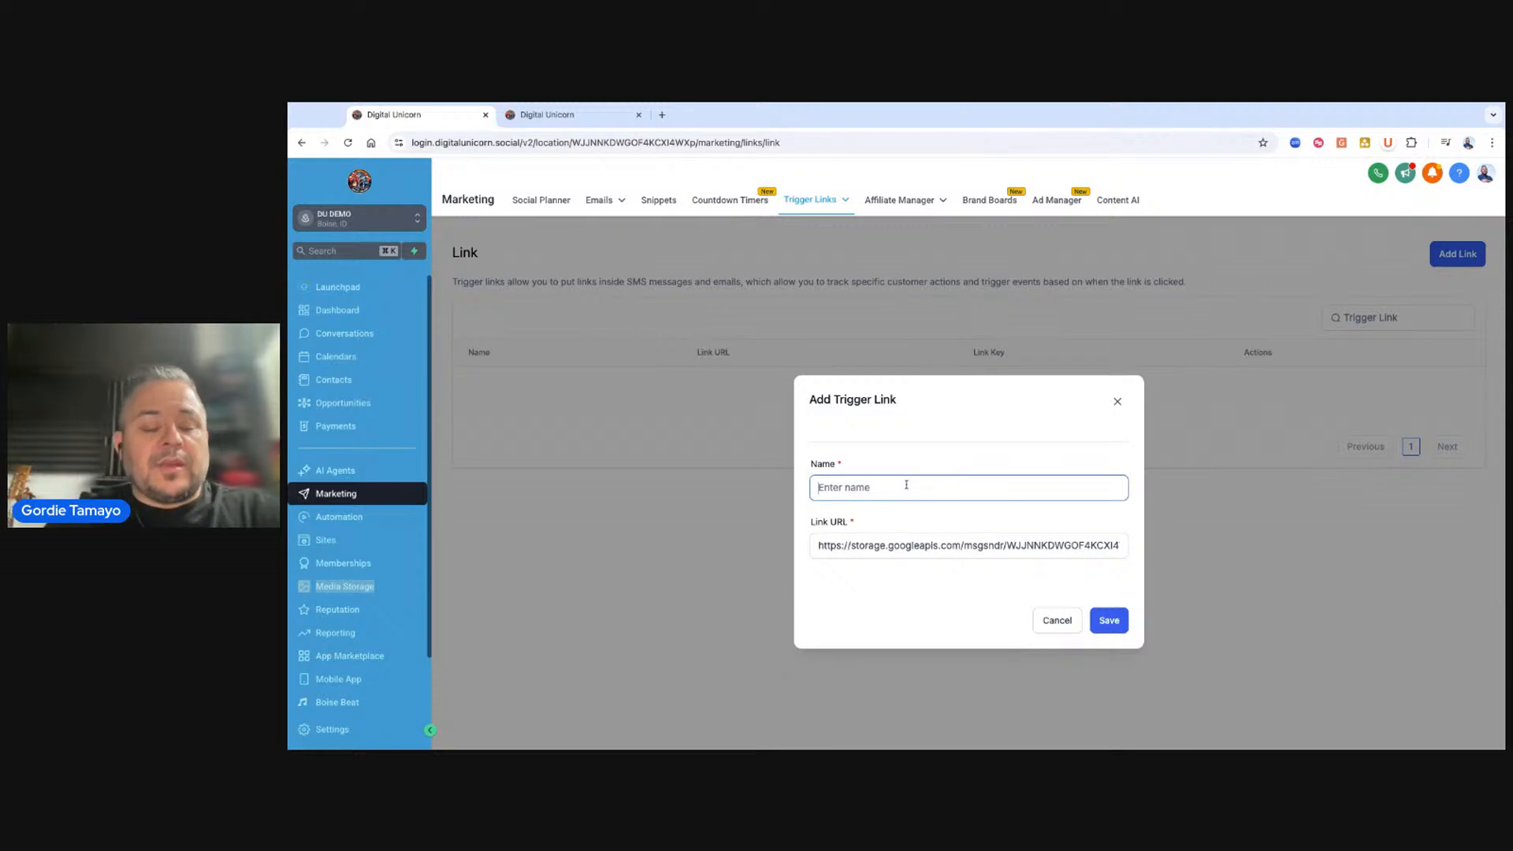
text(Bootcamp 2025)
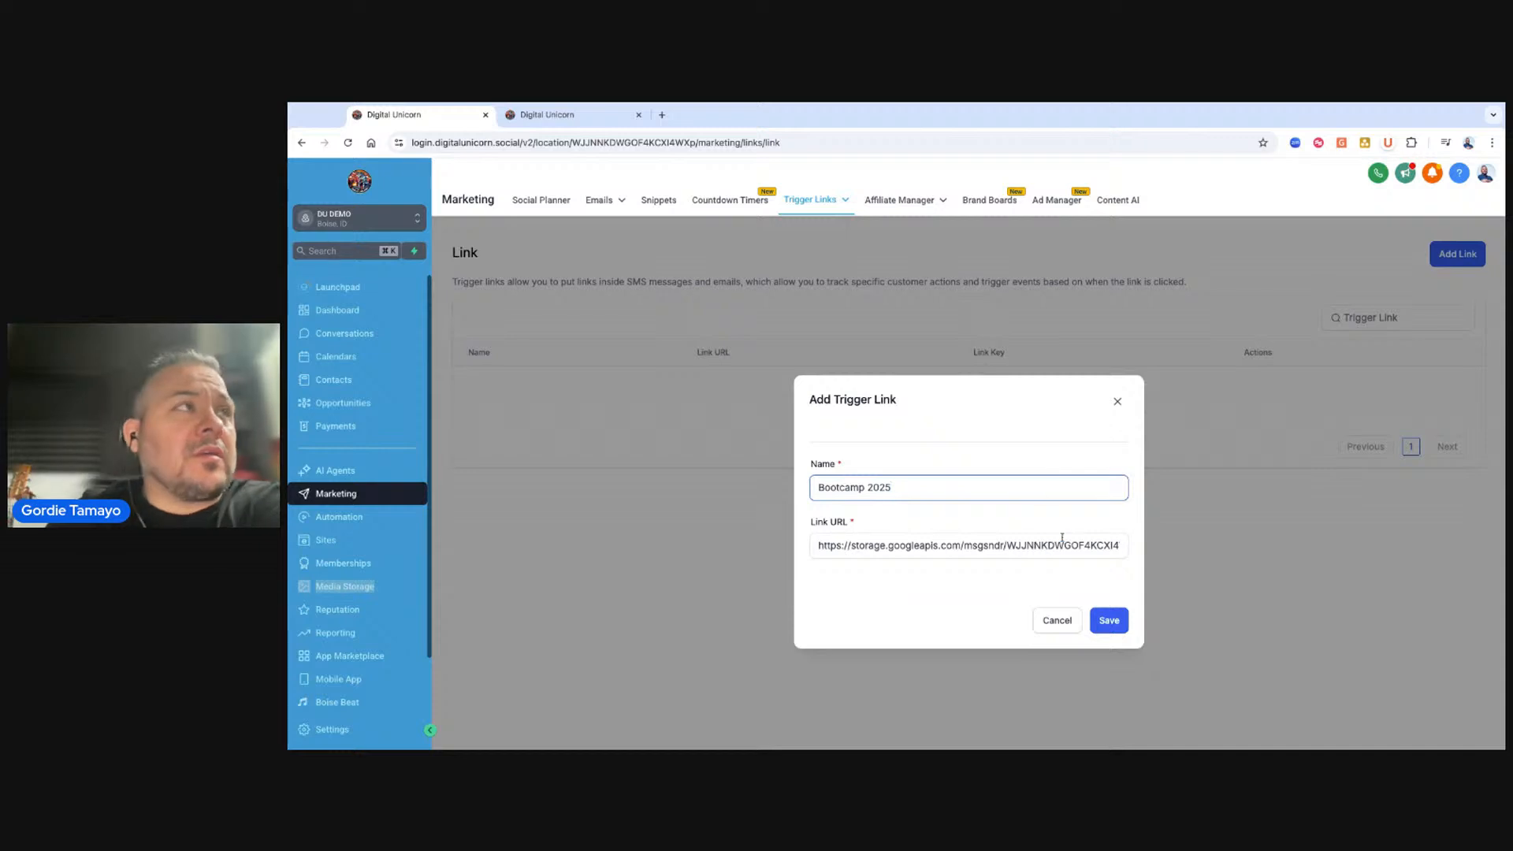
click(1111, 621)
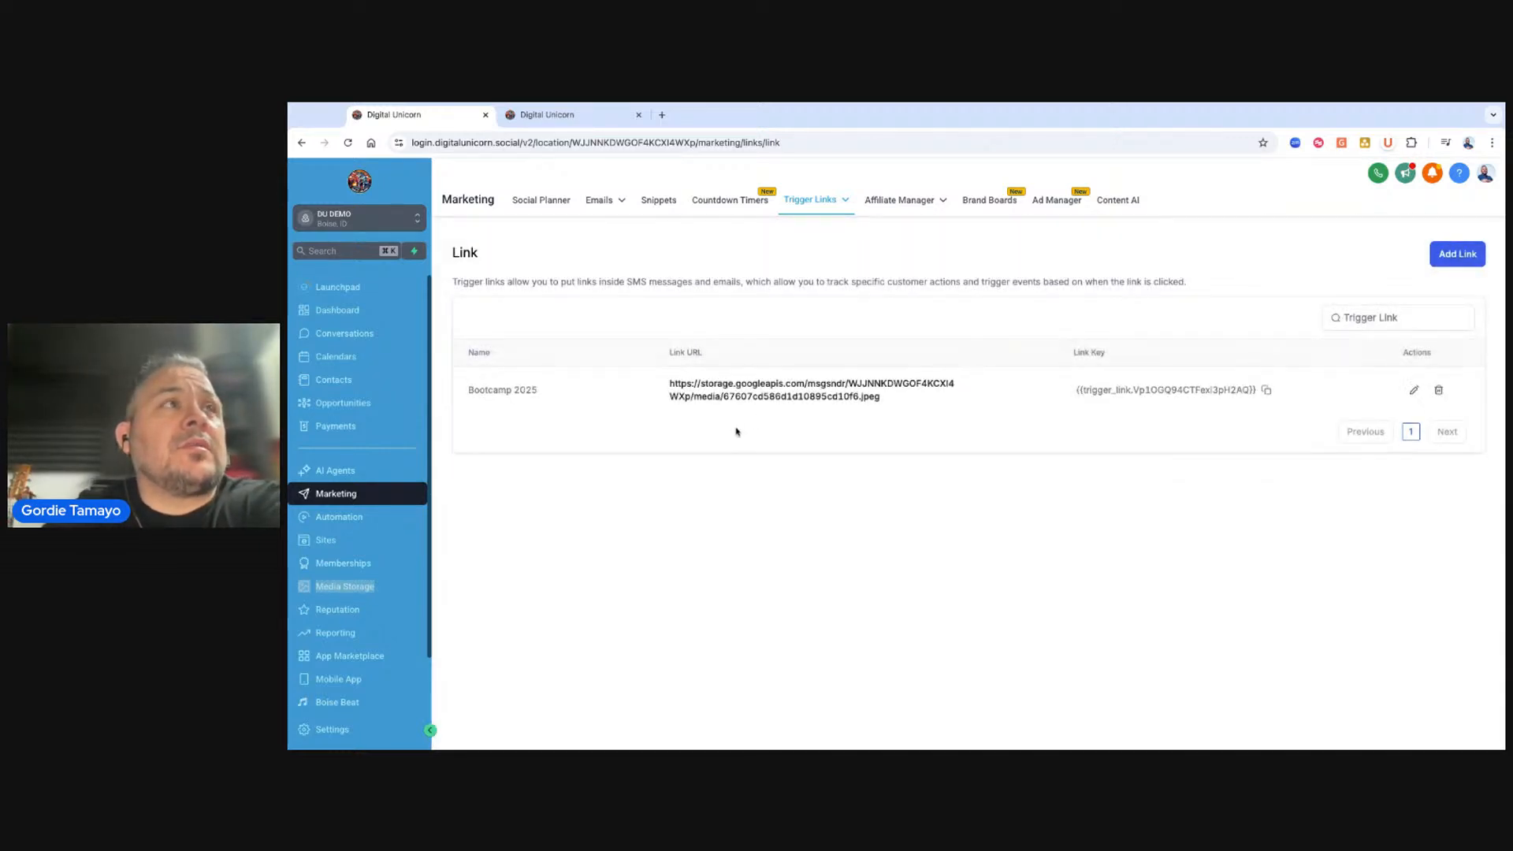
Check the trigger links Analyze view and return to the Links list.
mouse_move(816, 202)
click(816, 253)
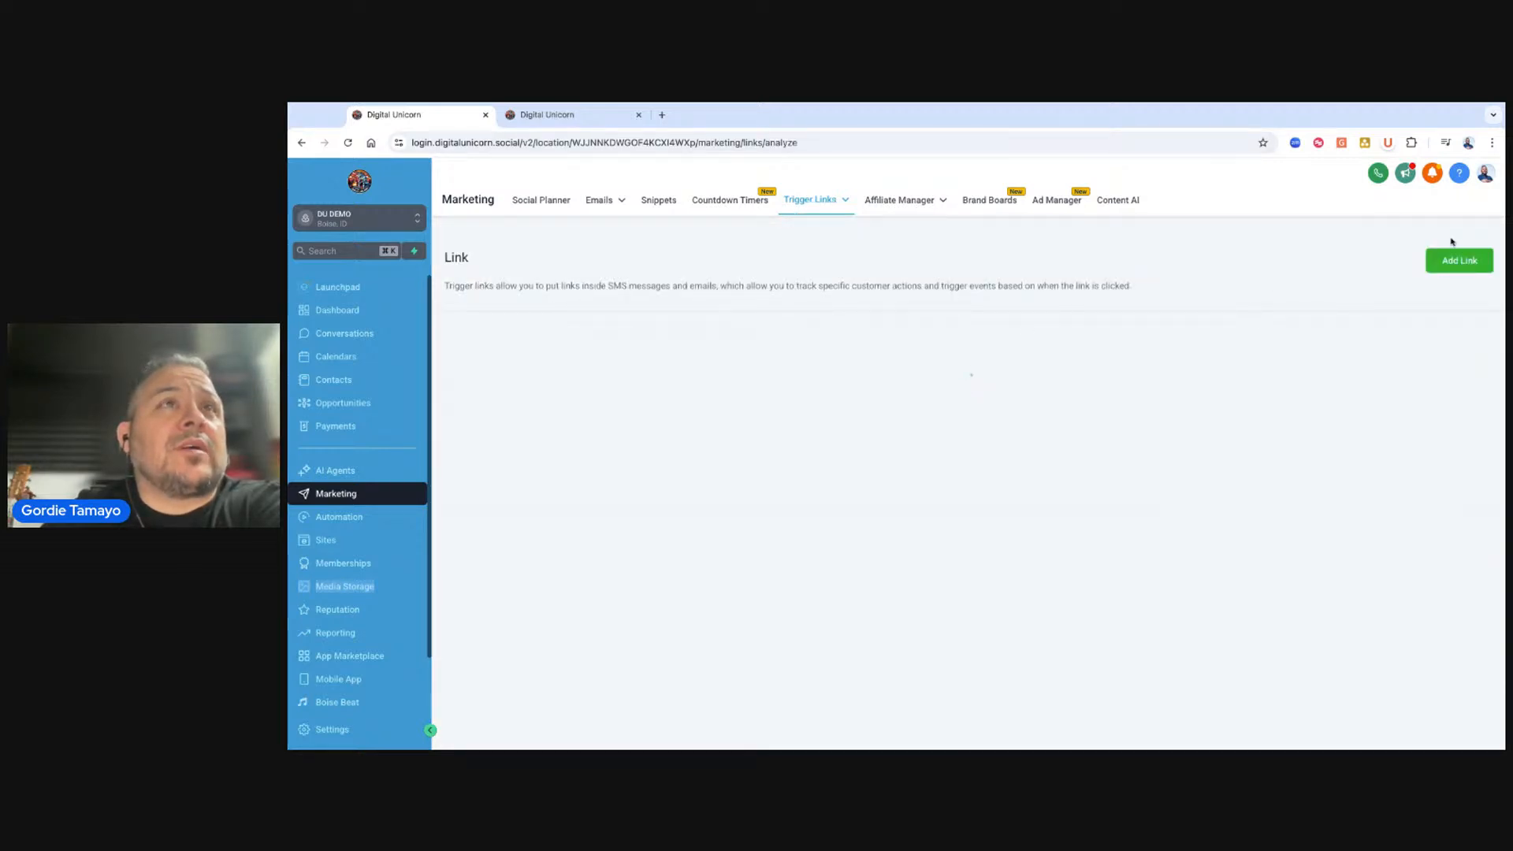
mouse_move(789, 203)
click(810, 227)
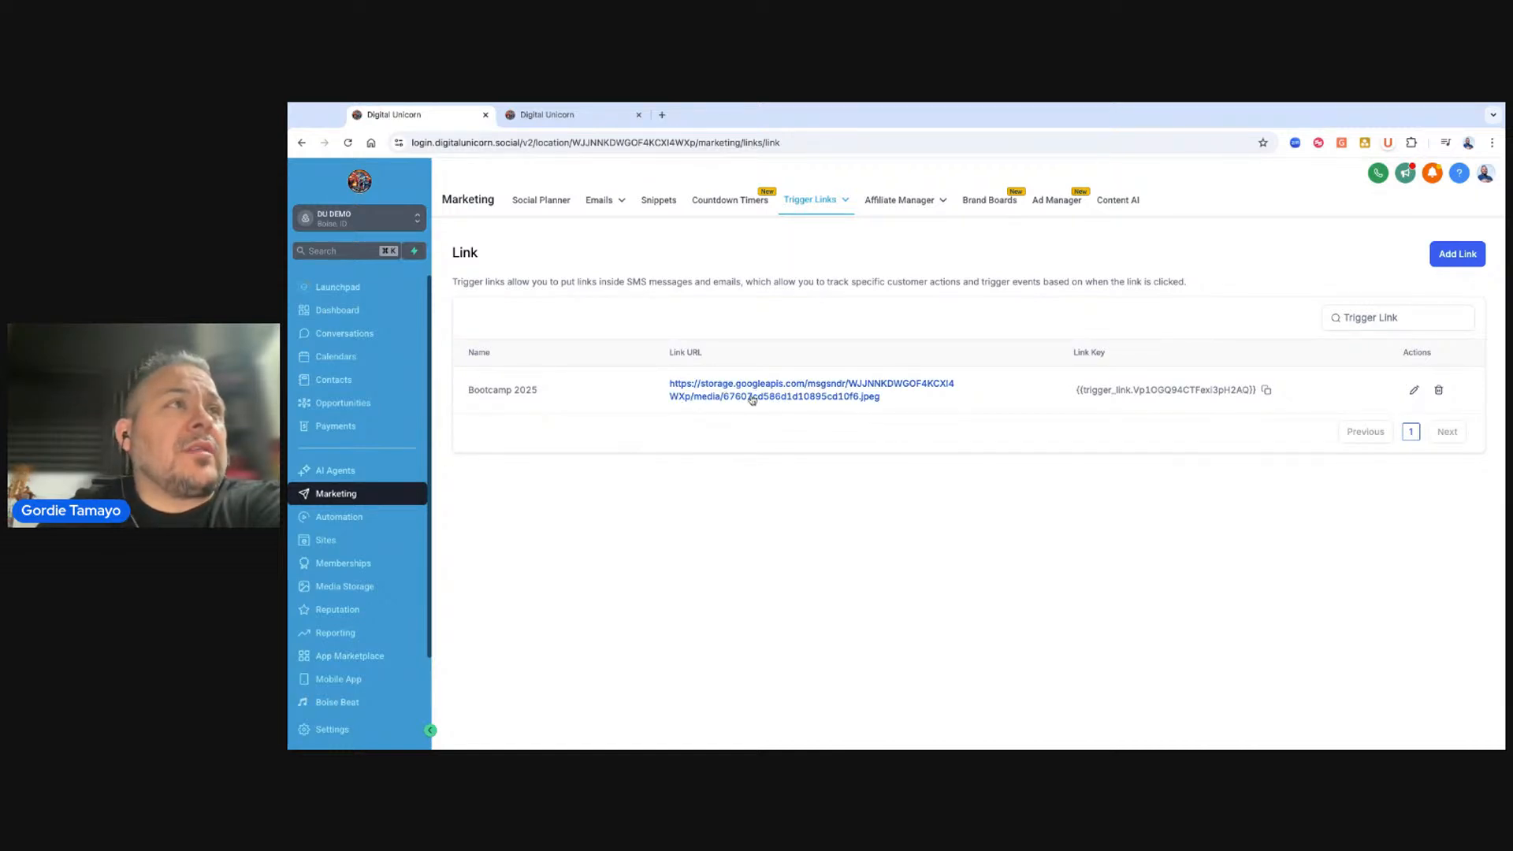
Open the SMS Opt In Campaign workflow's SMS action and append "Click the following link to get your discount!" to the message.
click(339, 517)
scroll(785, 504, down, 3)
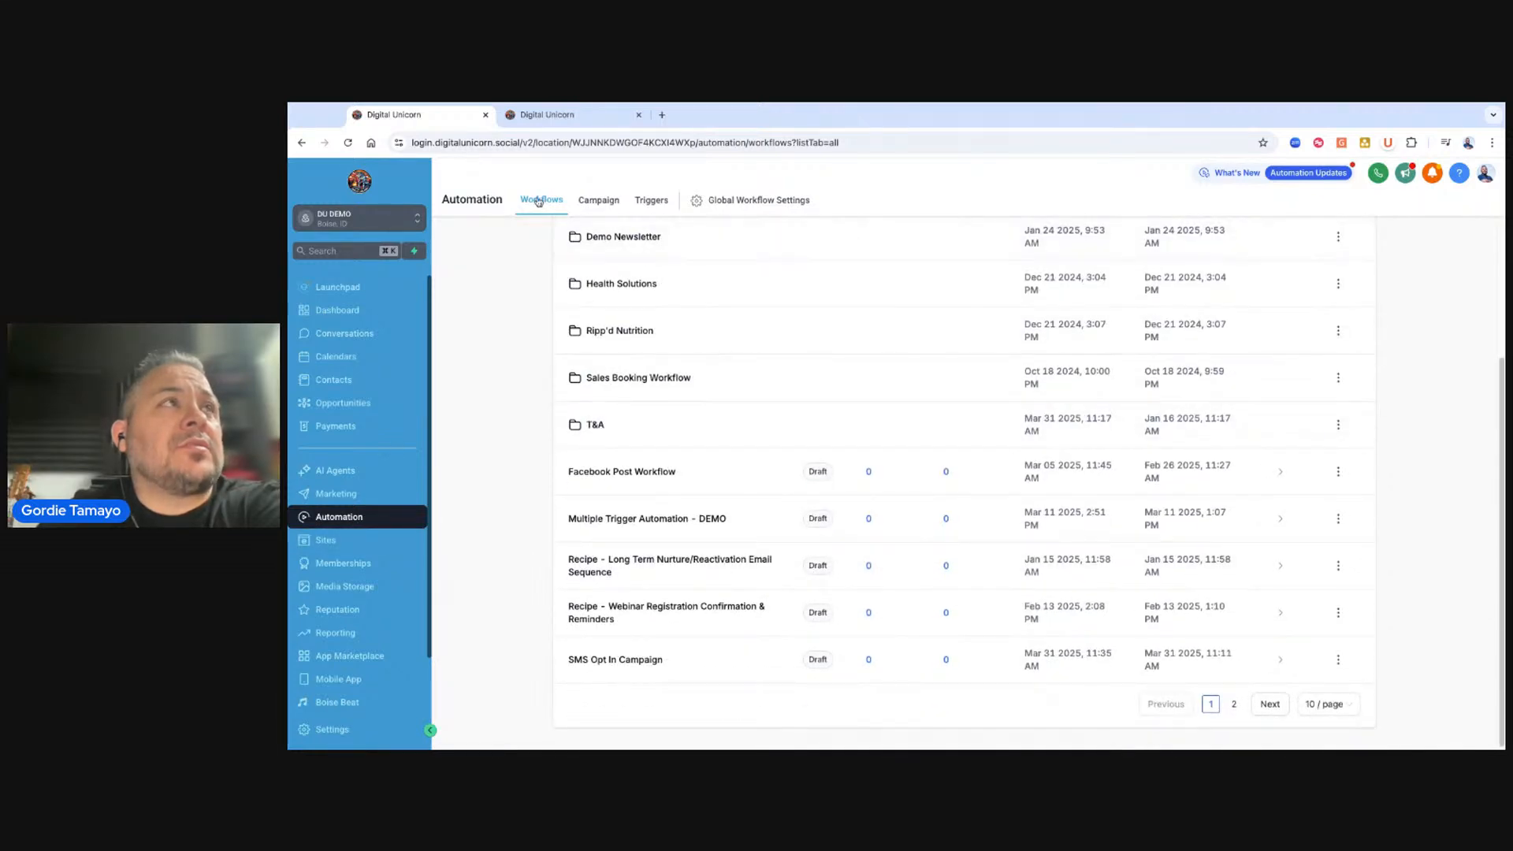
click(605, 670)
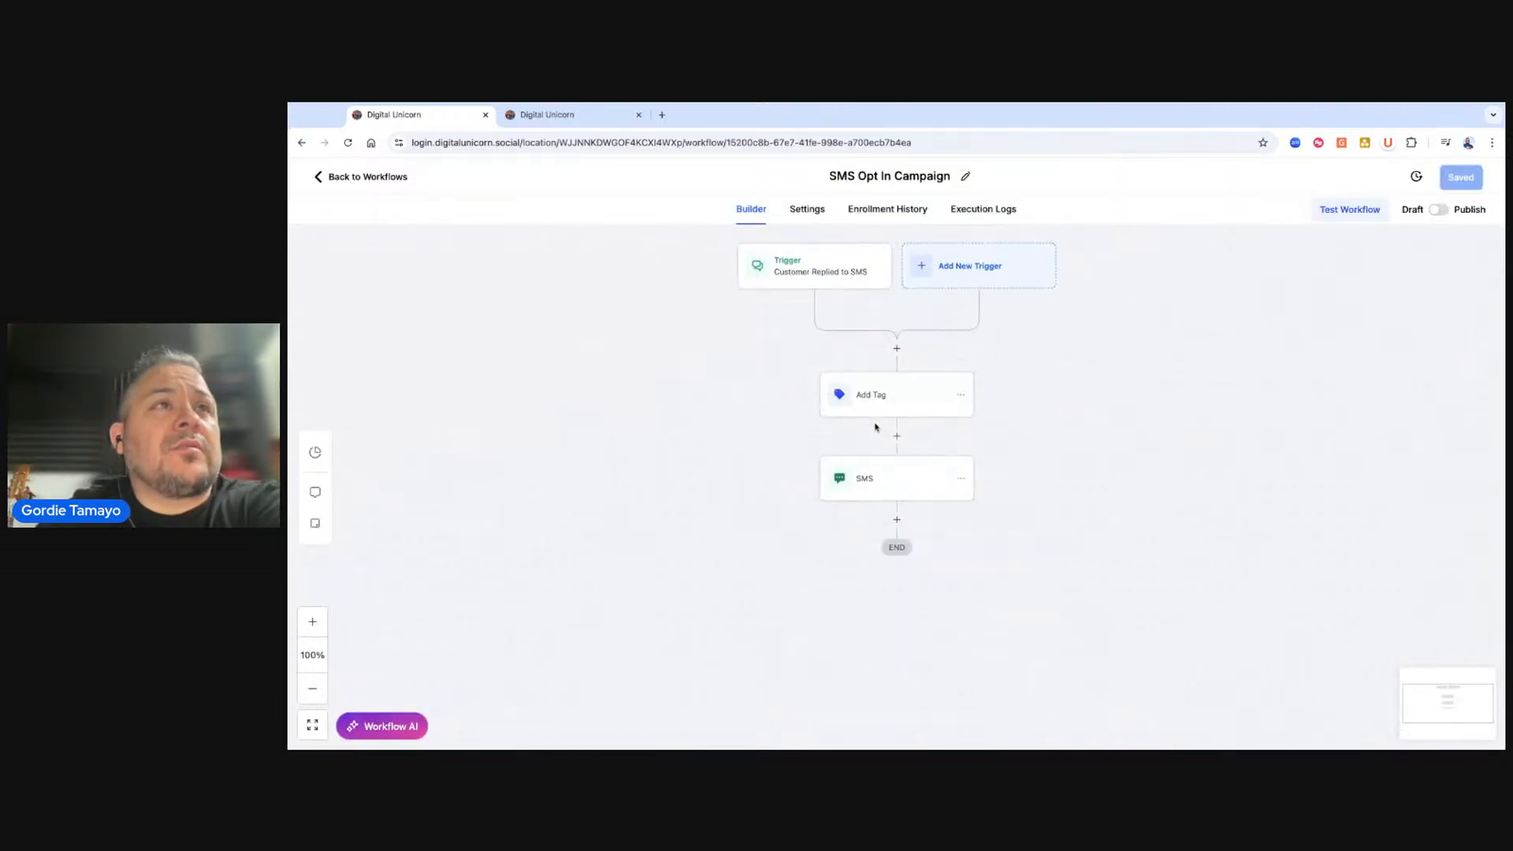
click(904, 482)
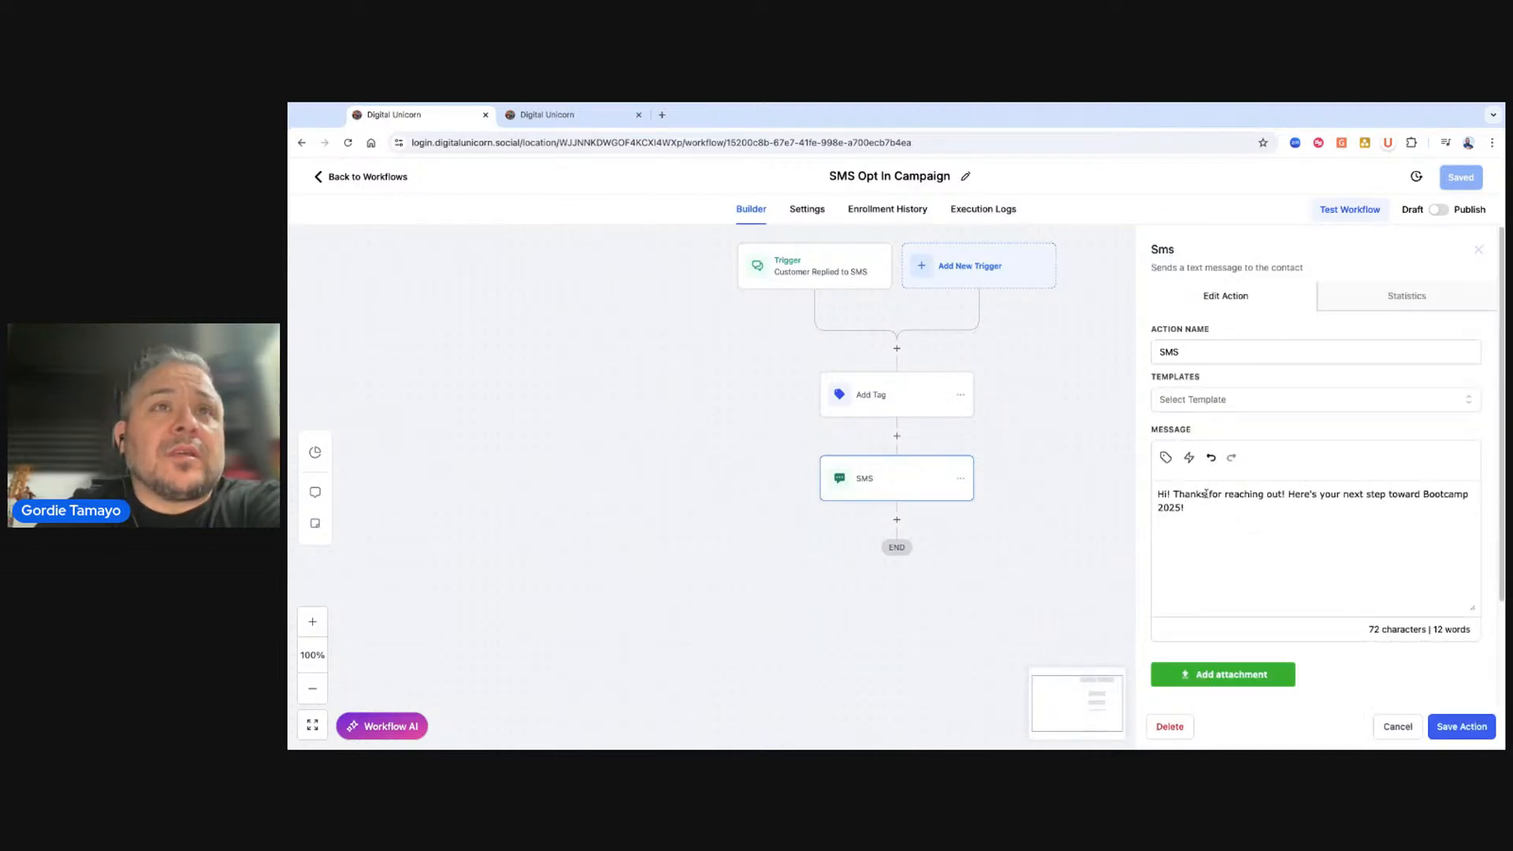
click(1251, 522)
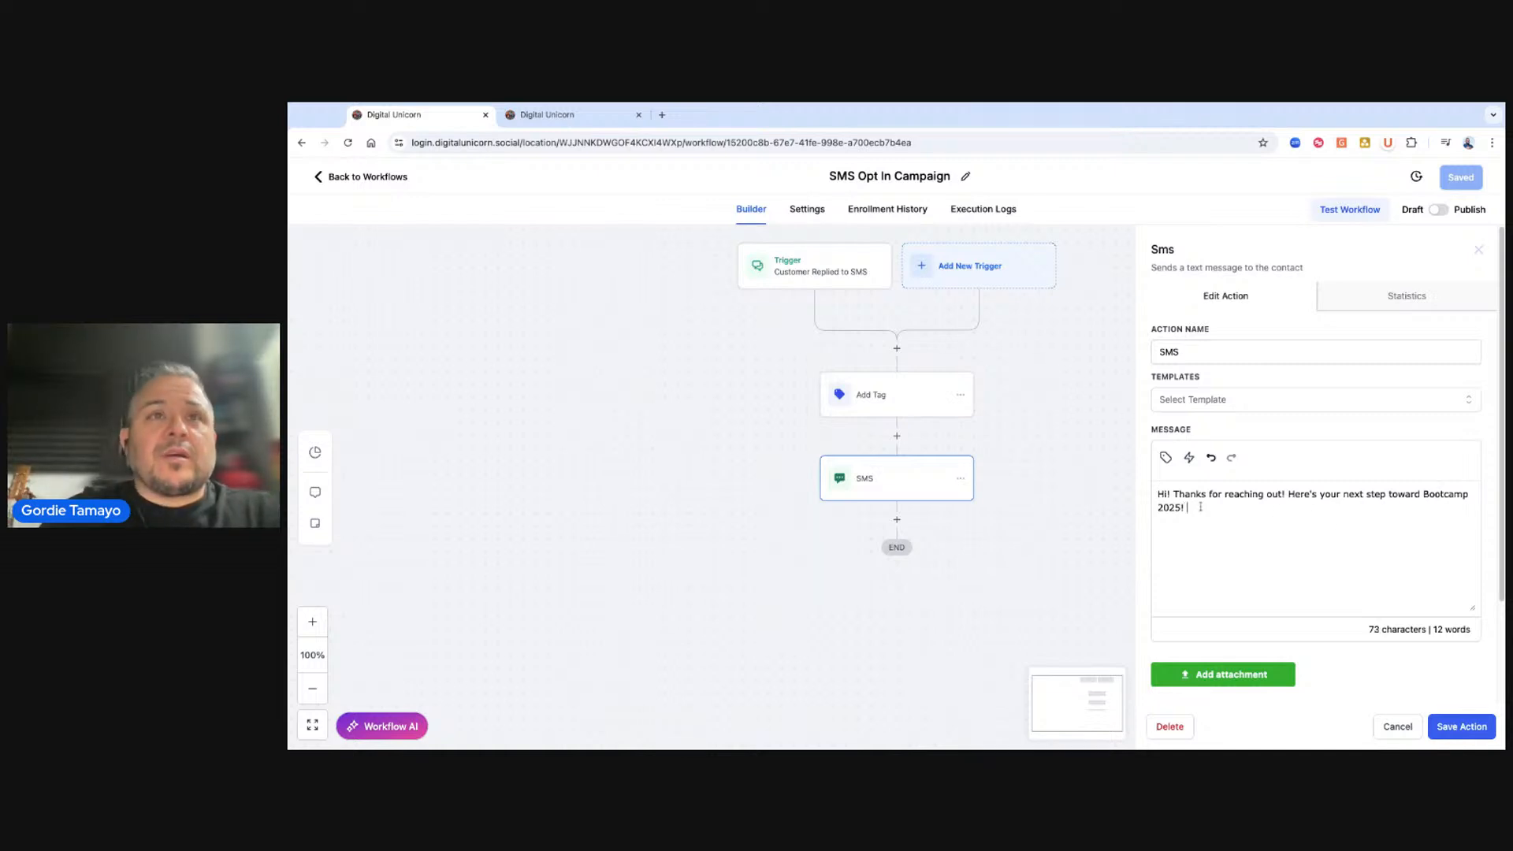
text(Click the foll)
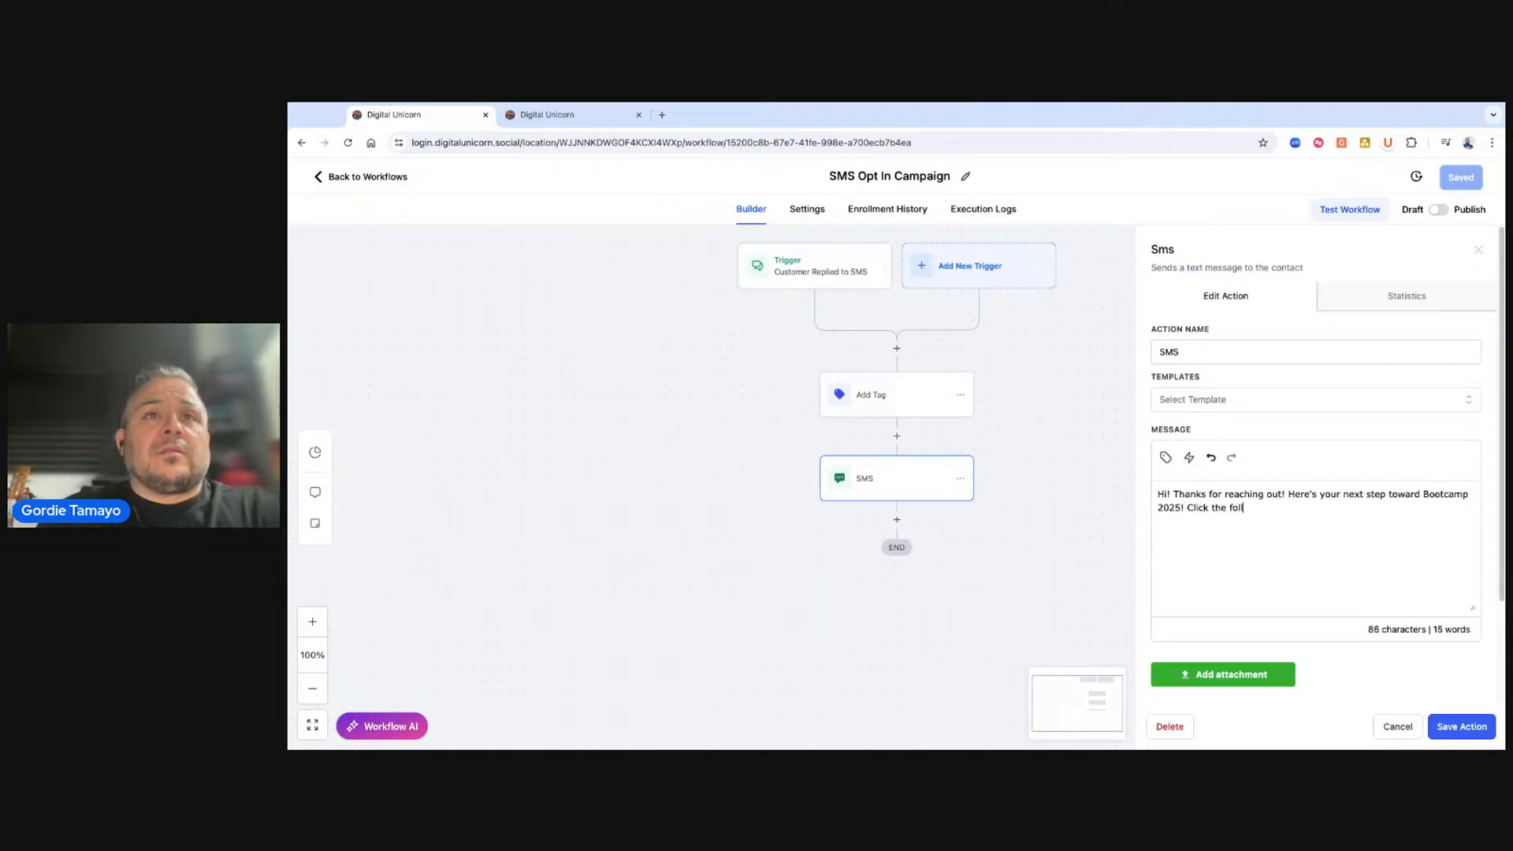
text(owing link to get your )
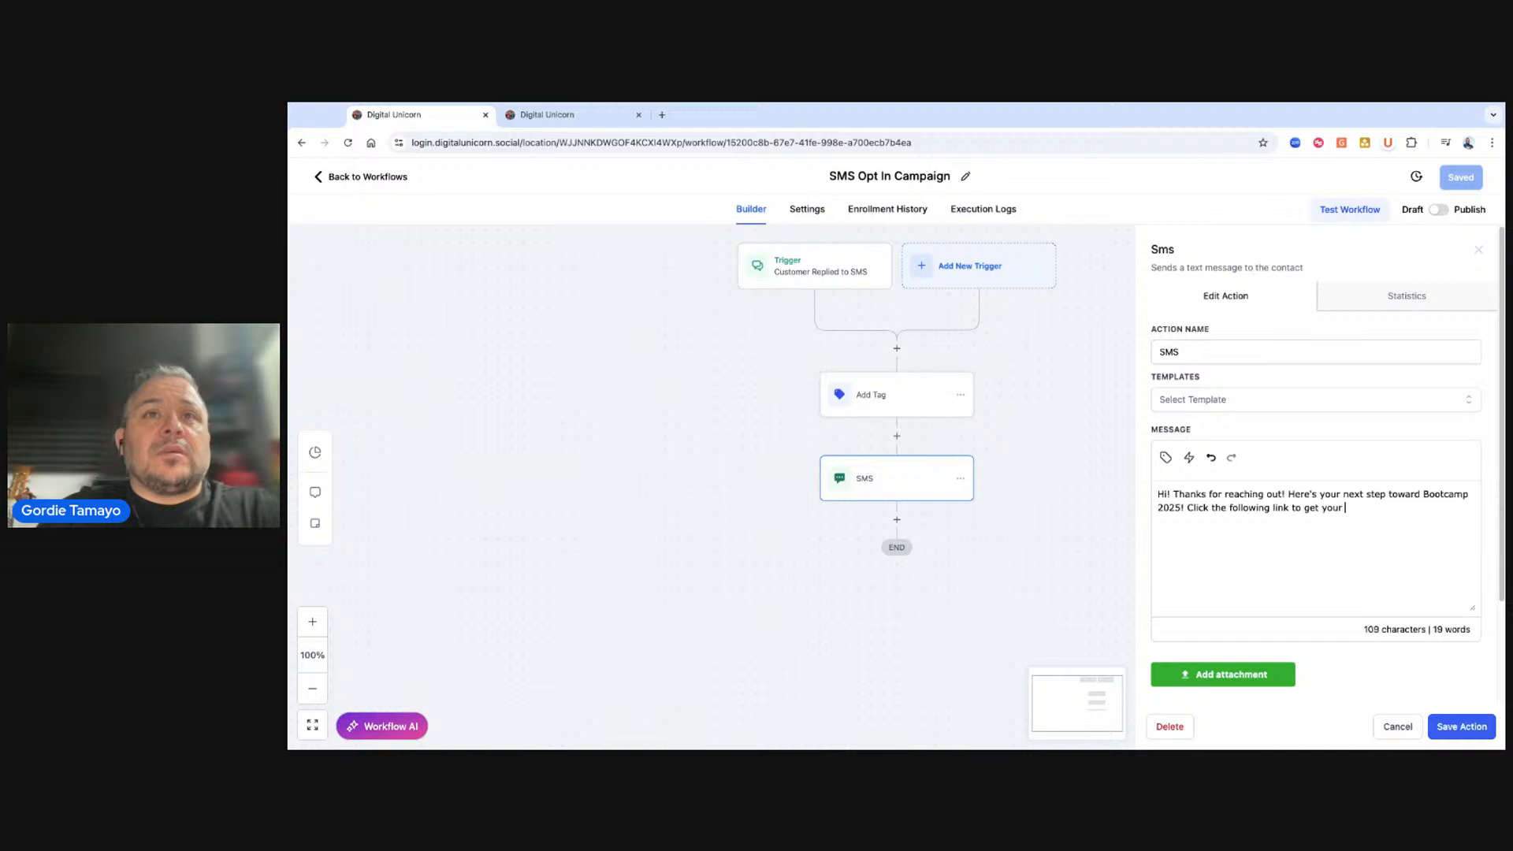
text(discount)
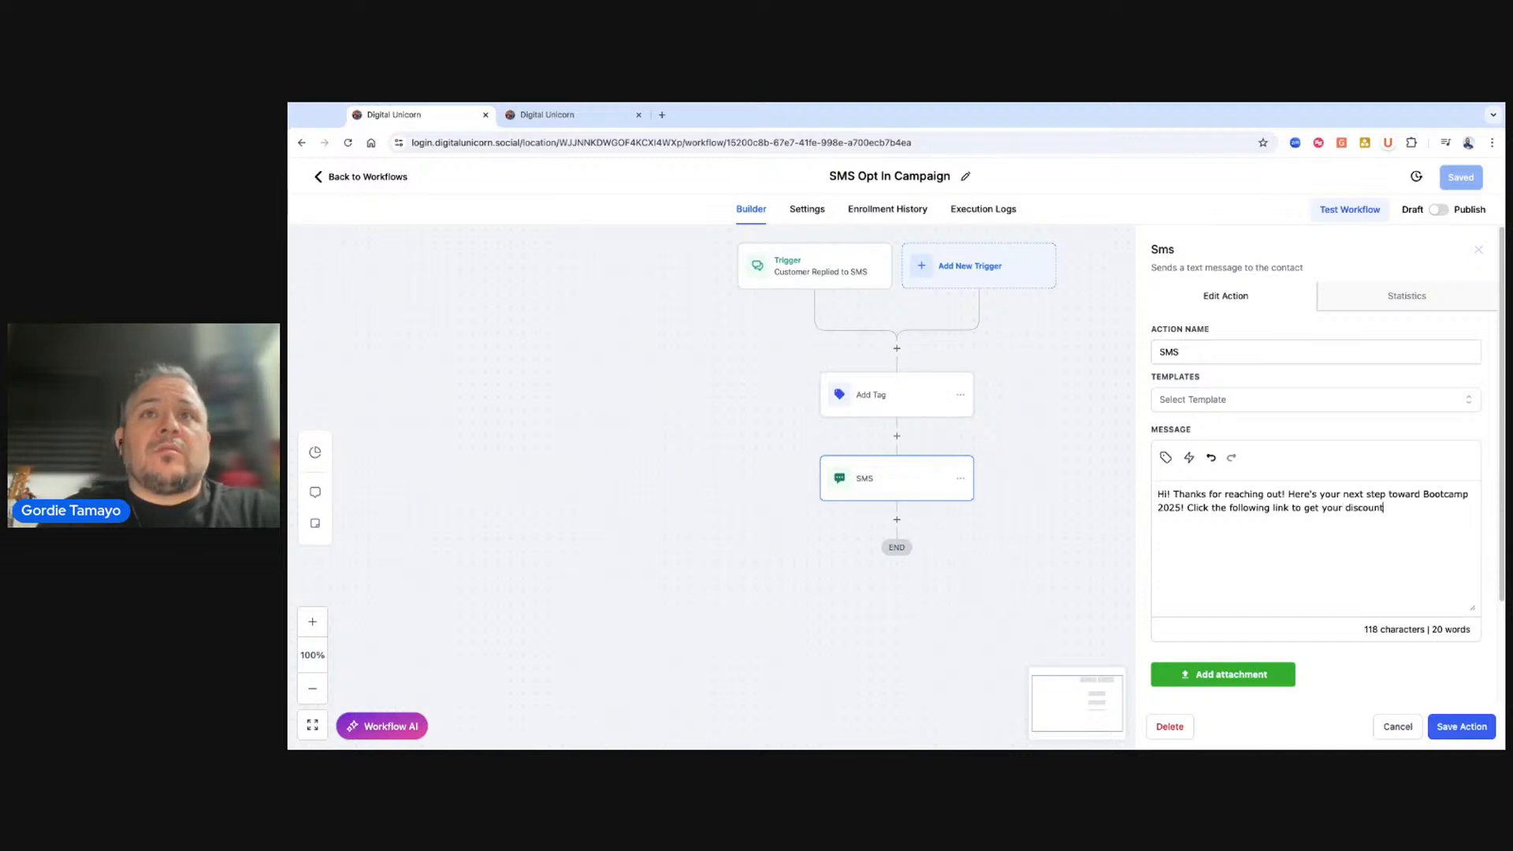
text(!)
Insert the Bootcamp 2025 trigger link on its own line in the SMS message and save the action.
click(1190, 458)
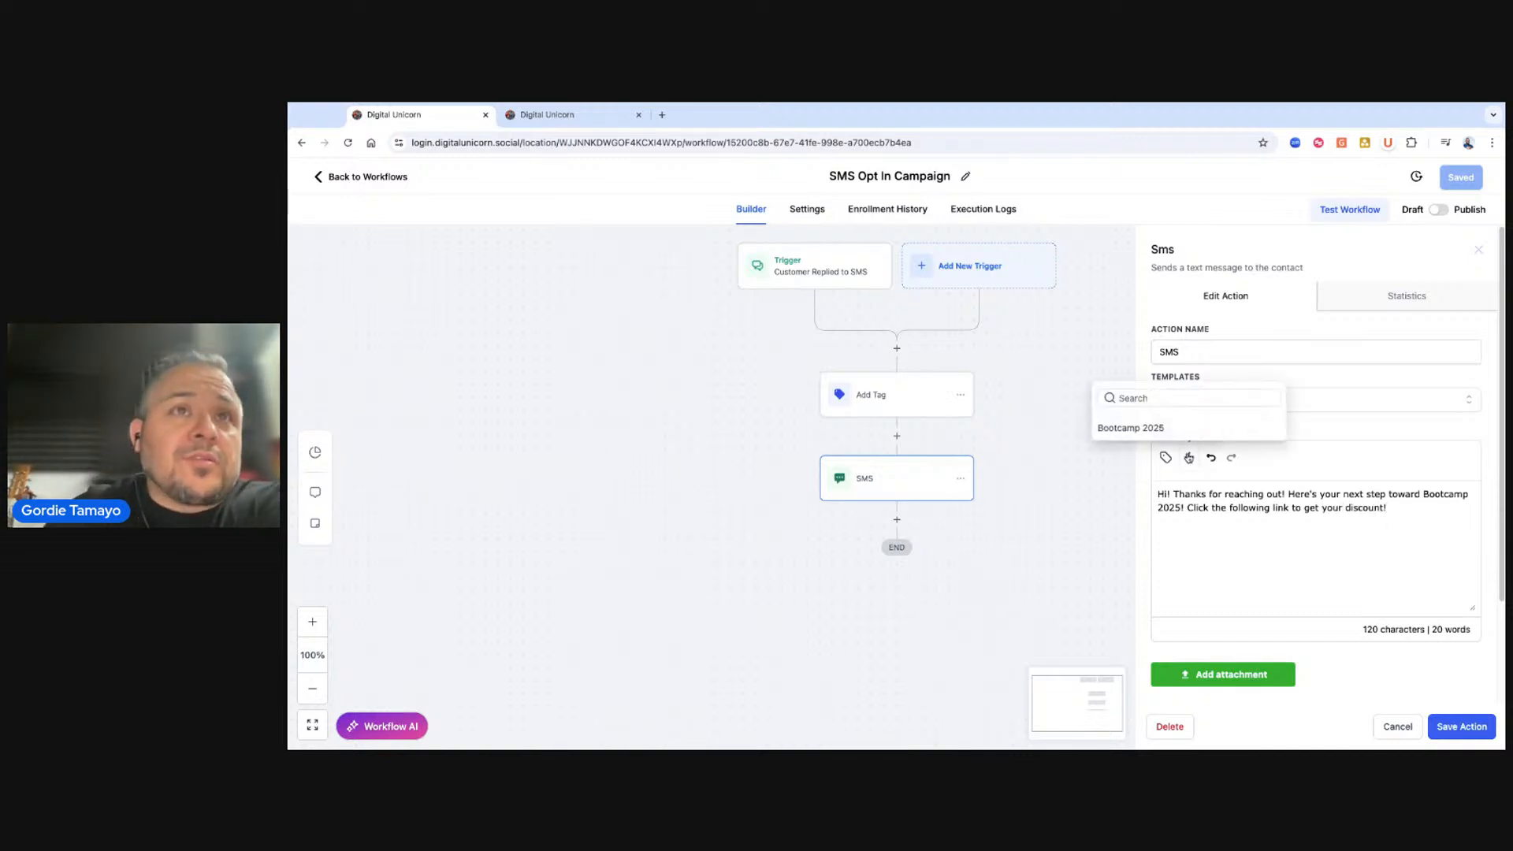
click(1113, 432)
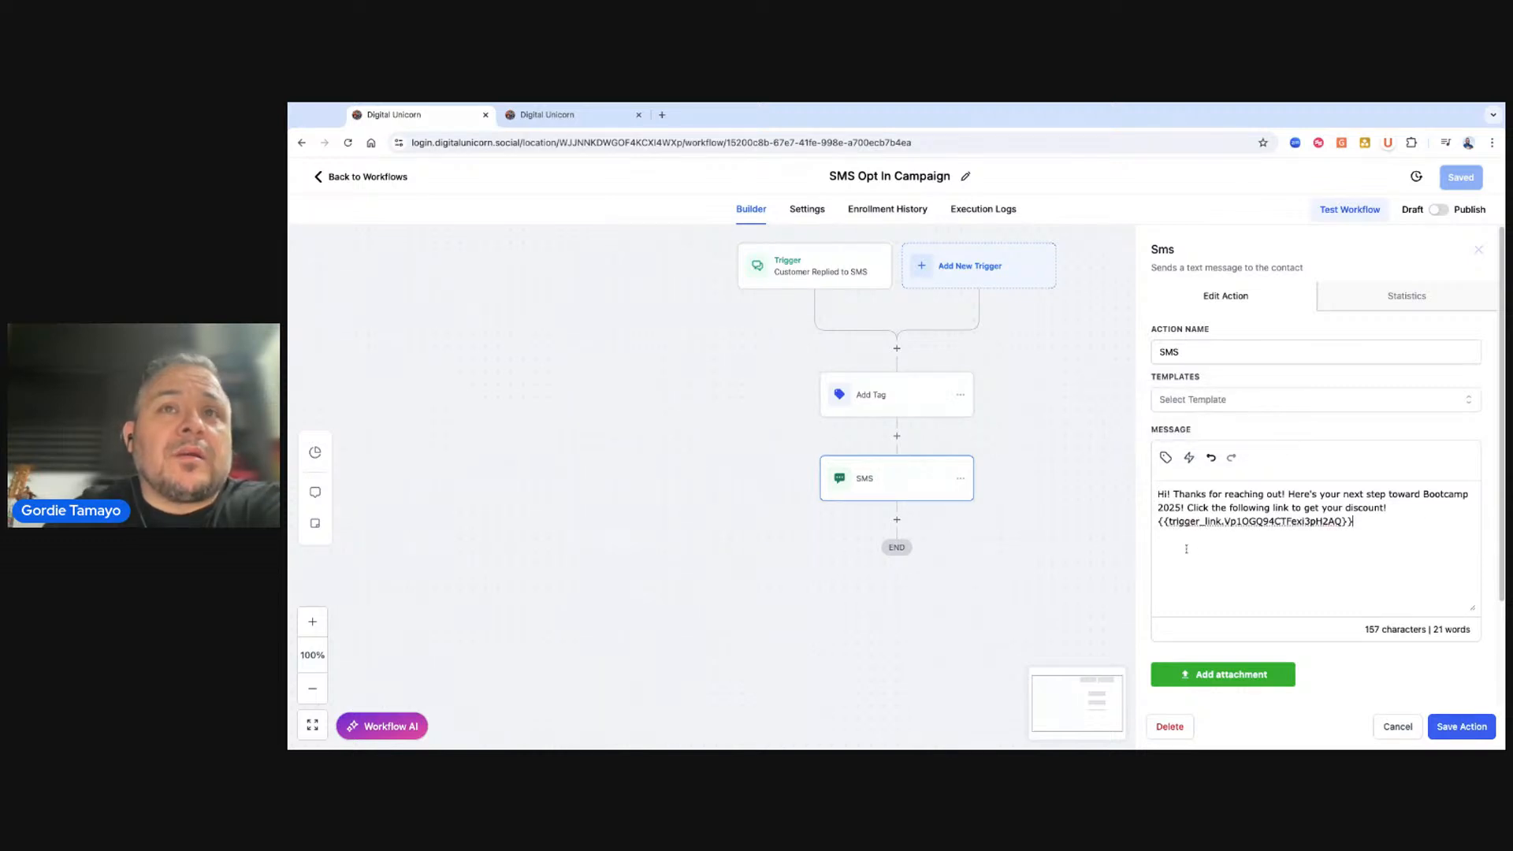
mouse_move(1159, 520)
mouse_down()
mouse_move(1365, 524)
mouse_move(1158, 521)
mouse_up()
click(1347, 522)
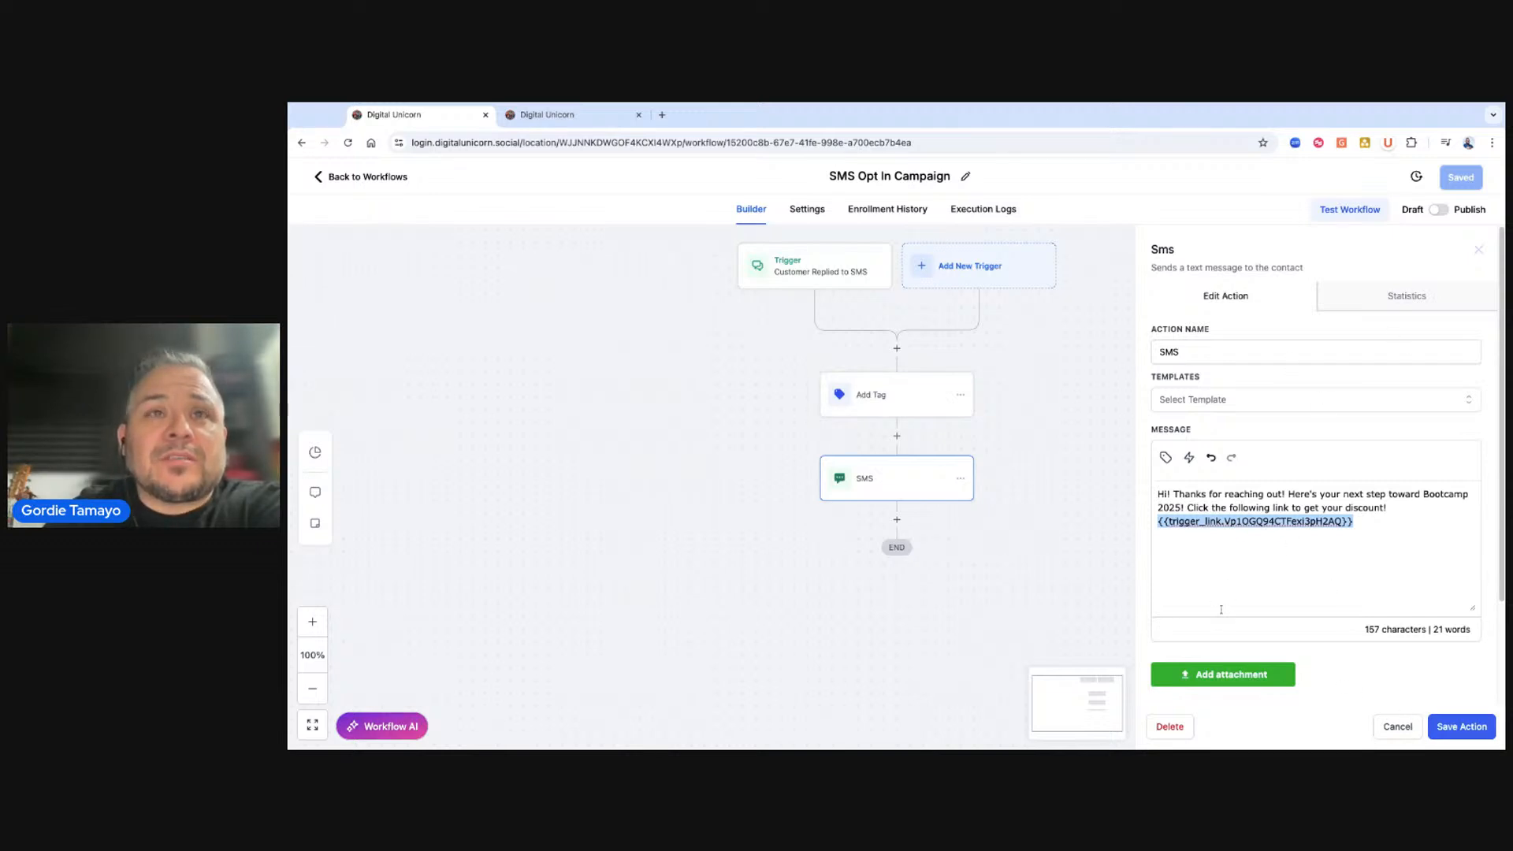
click(1401, 511)
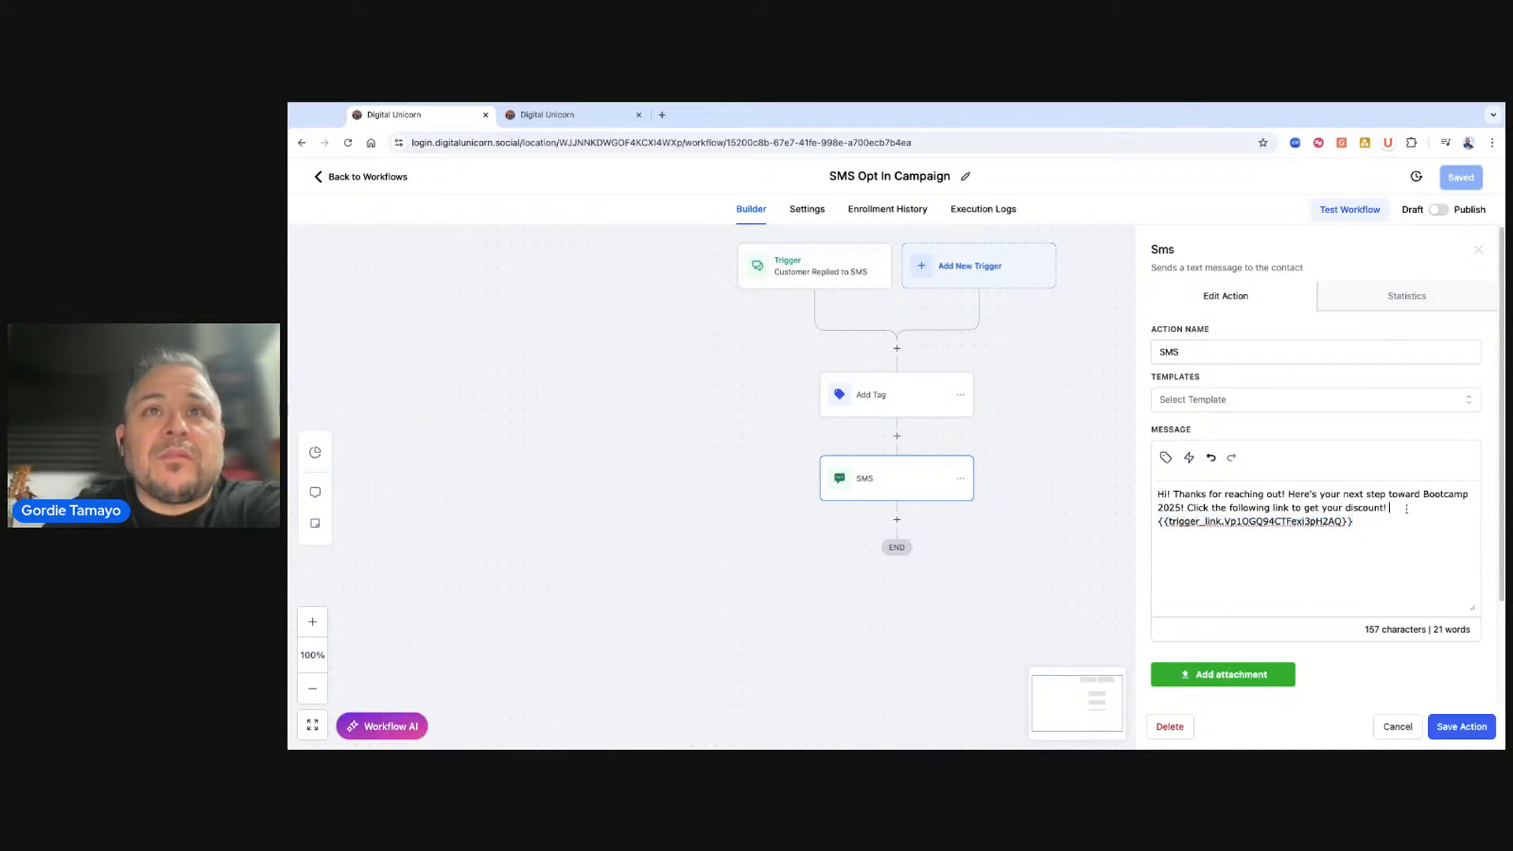
key(Return)
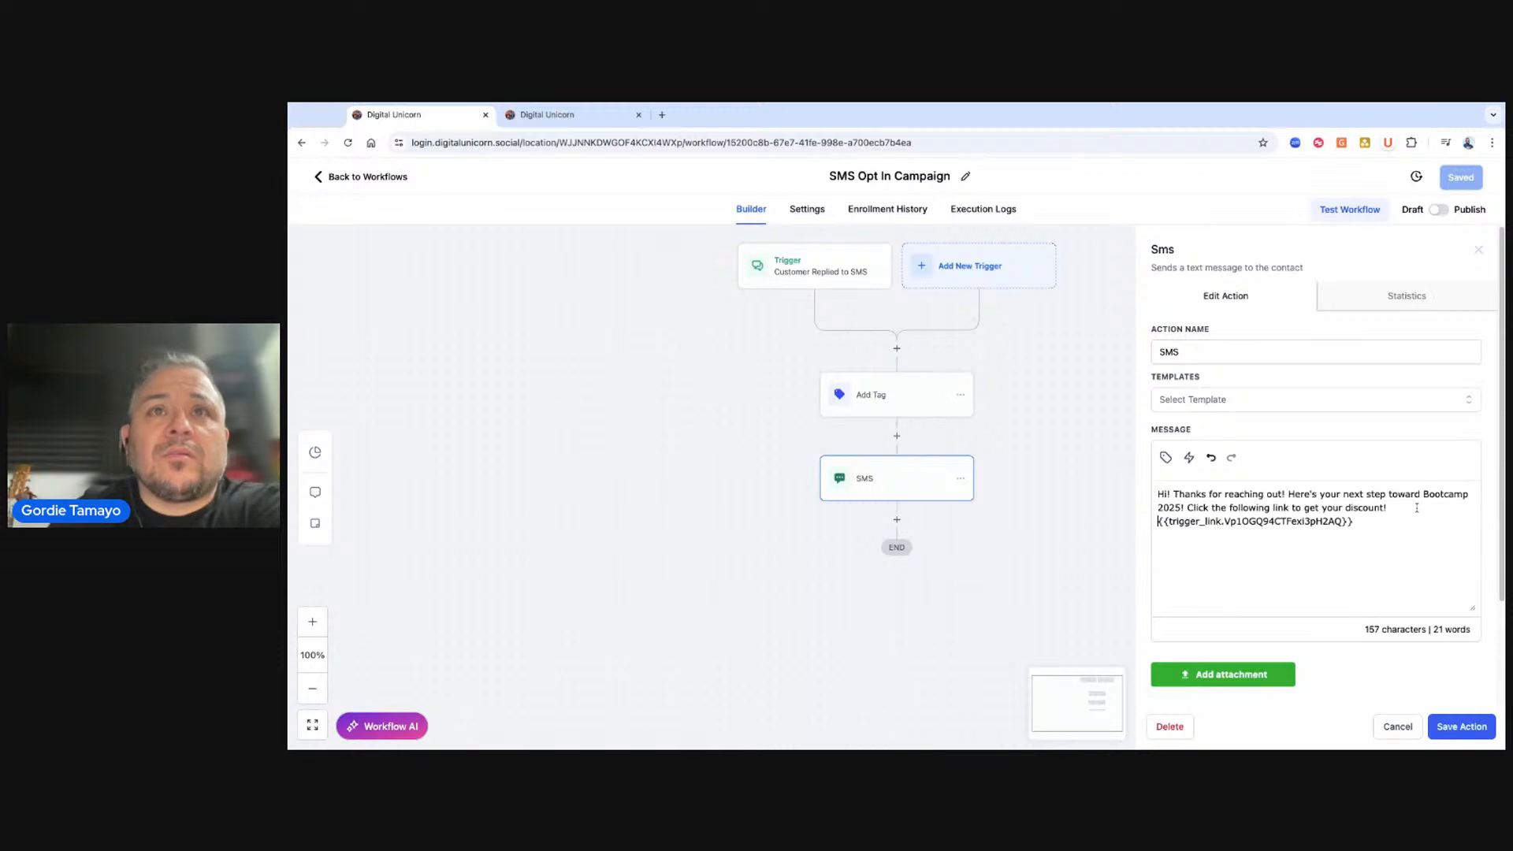
click(1462, 727)
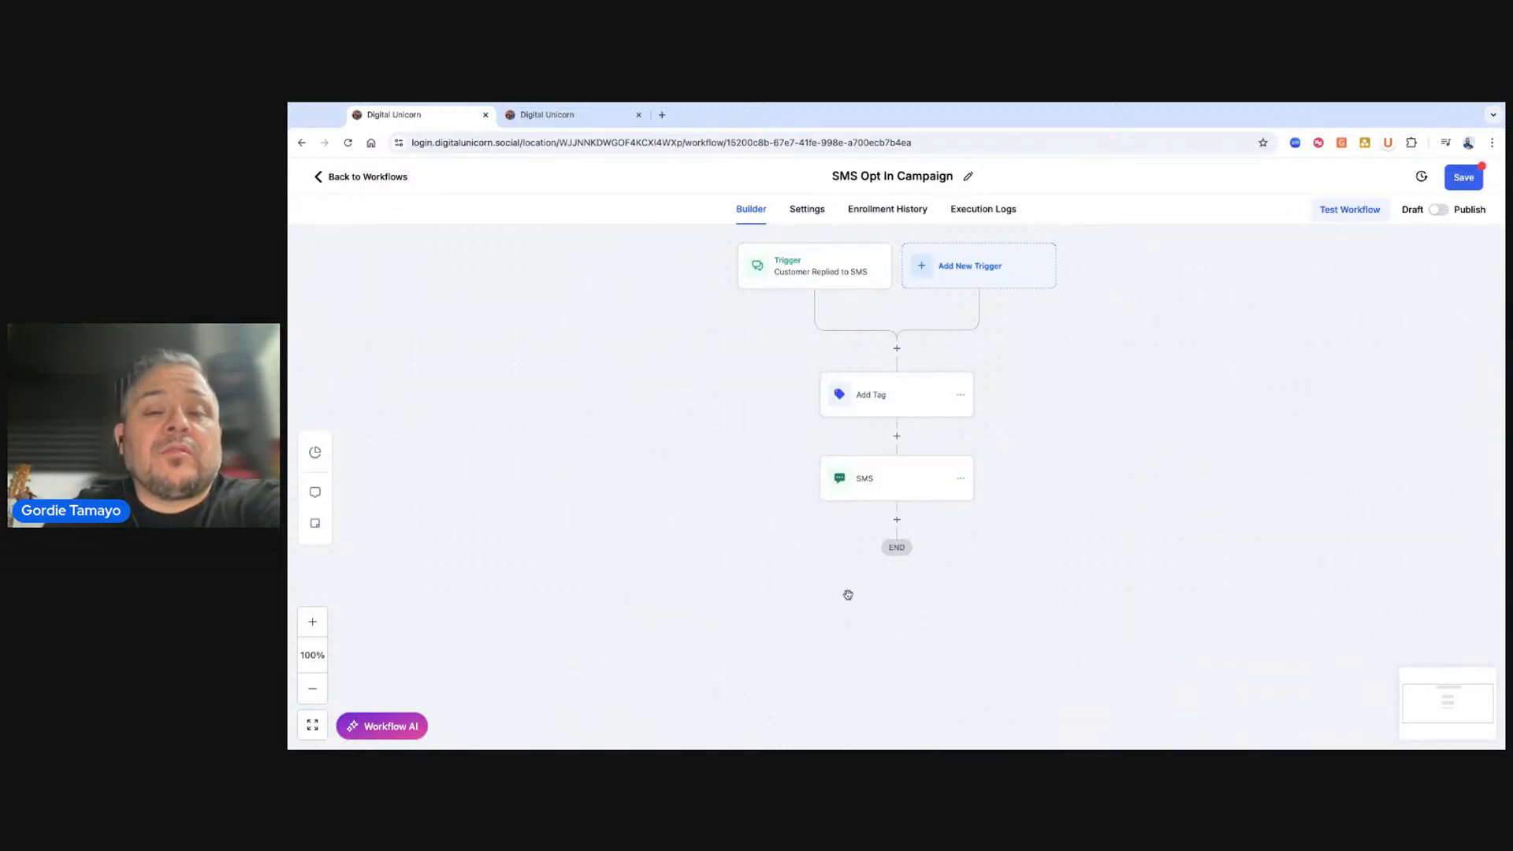
Save the workflow.
click(896, 520)
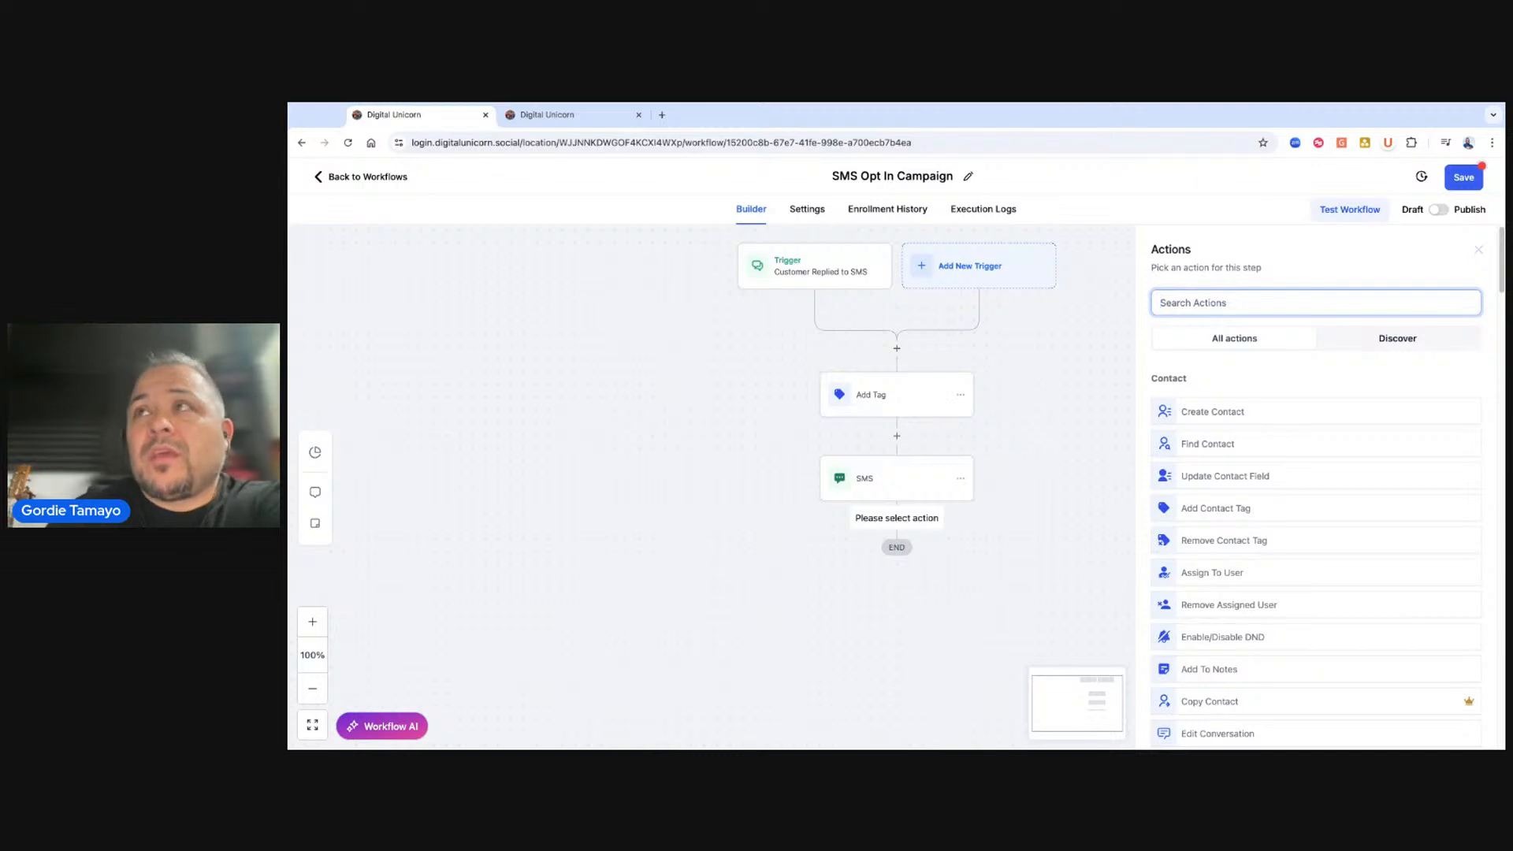
click(1480, 250)
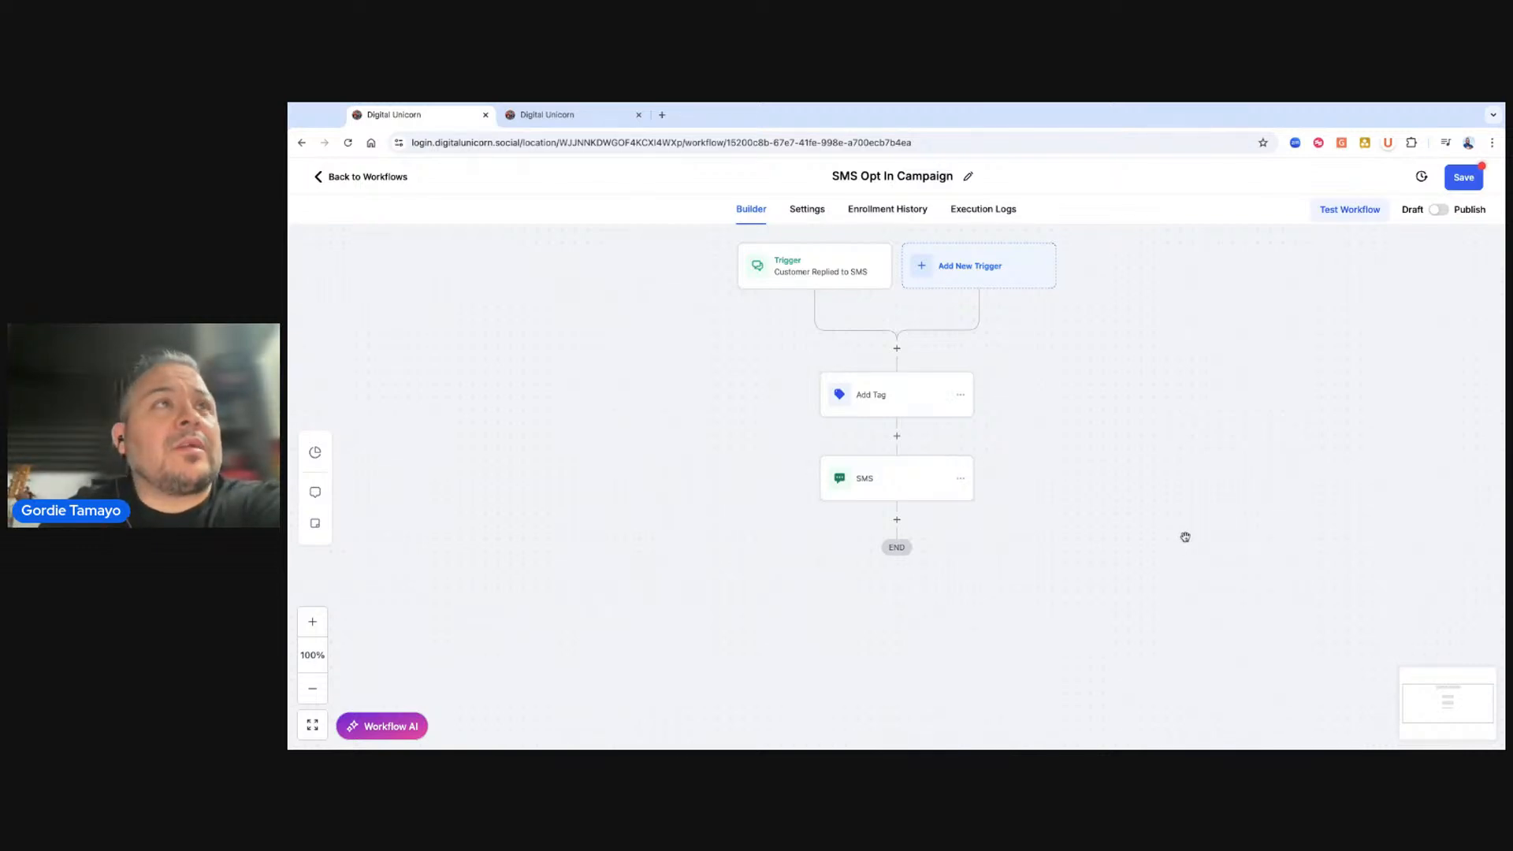
click(1459, 180)
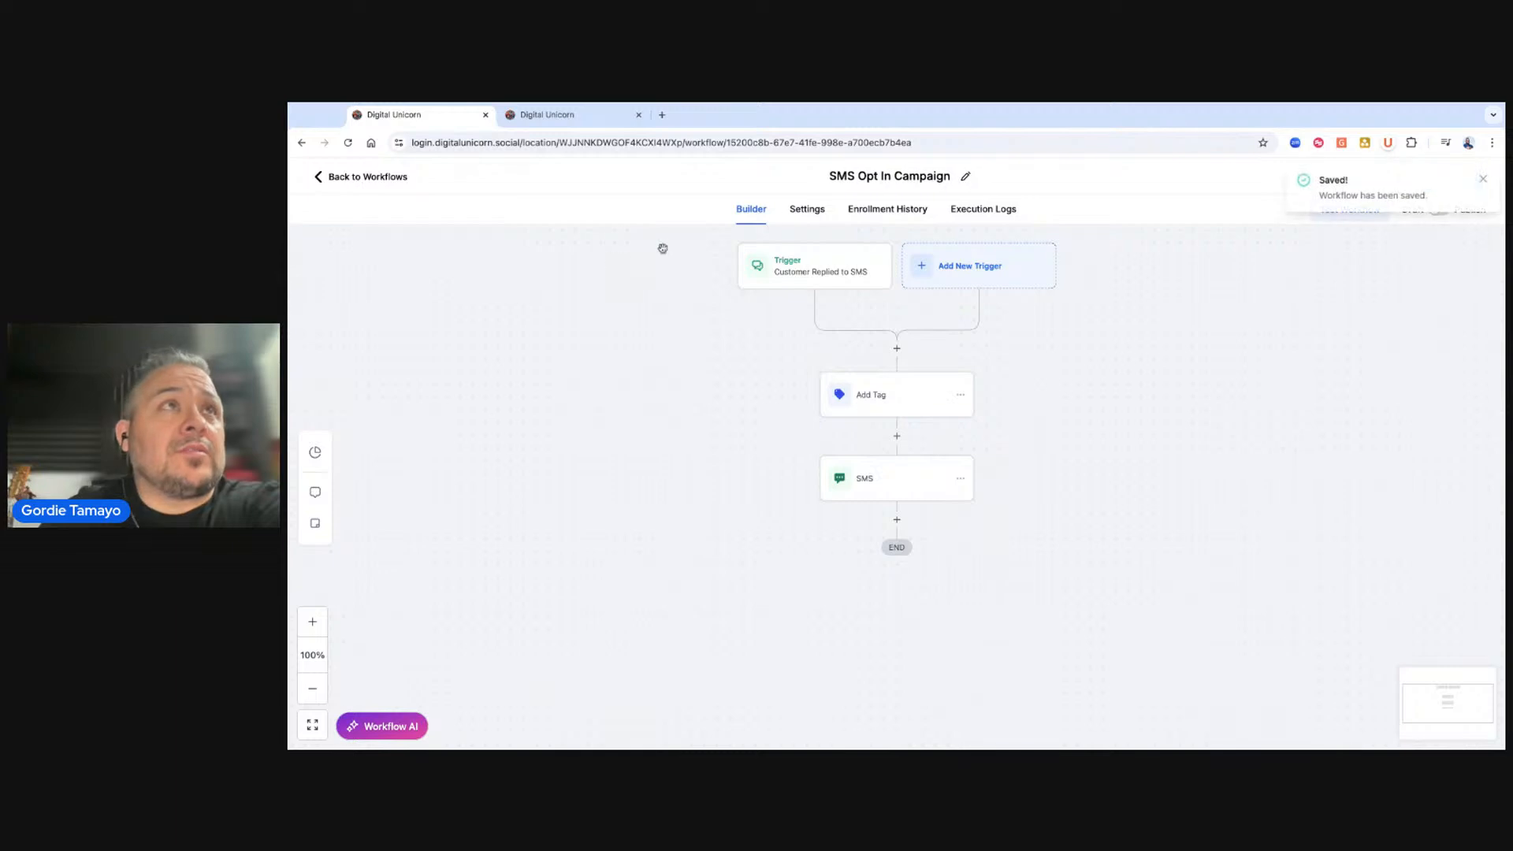
Reopen the SMS Opt In Campaign workflow and review its trigger, tag and SMS action settings.
click(344, 175)
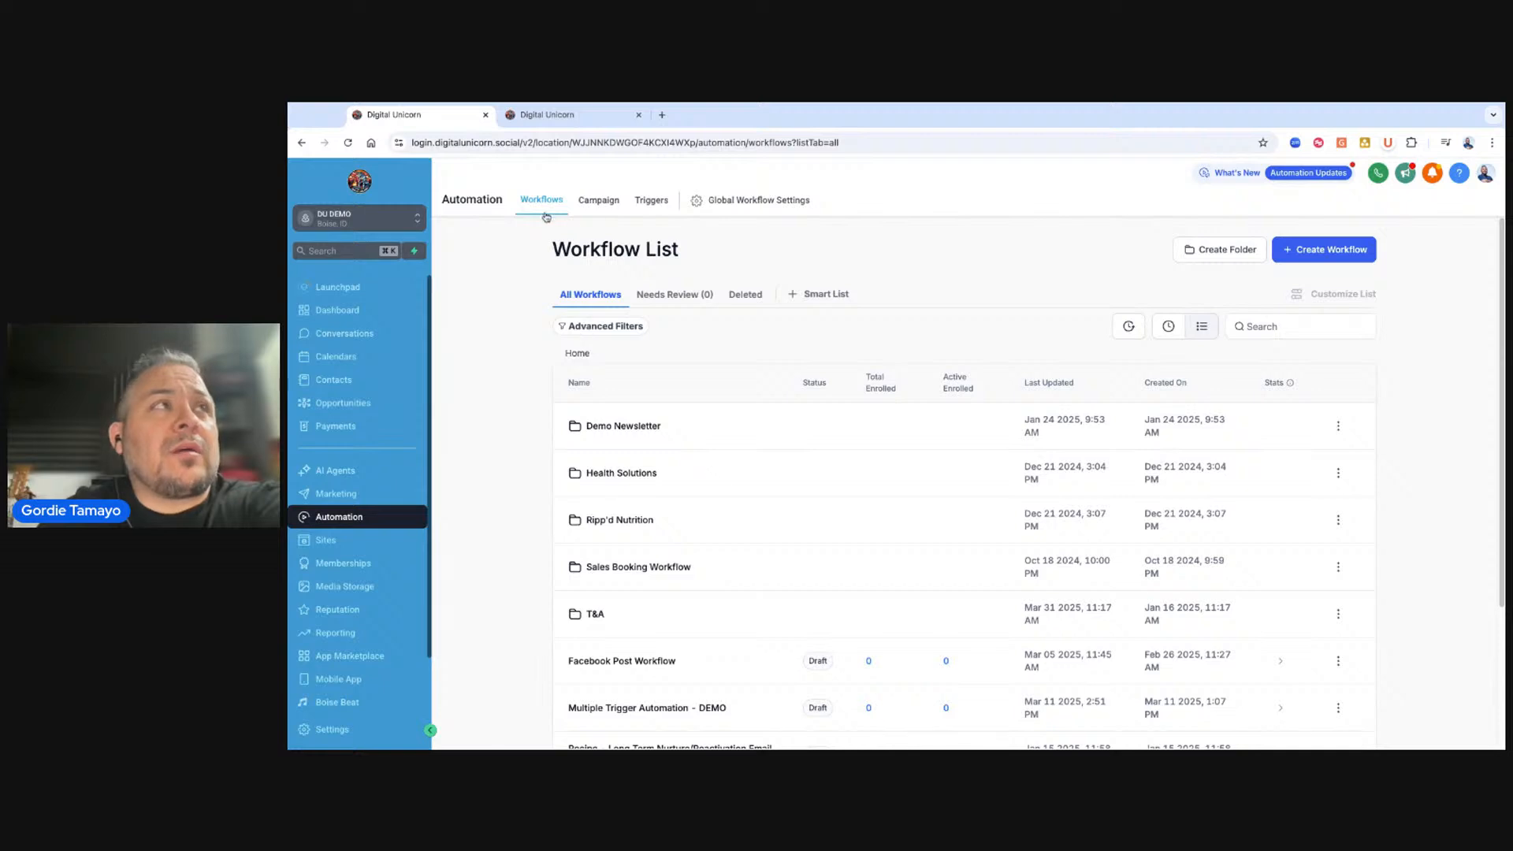
scroll(745, 733, down, 3)
click(616, 660)
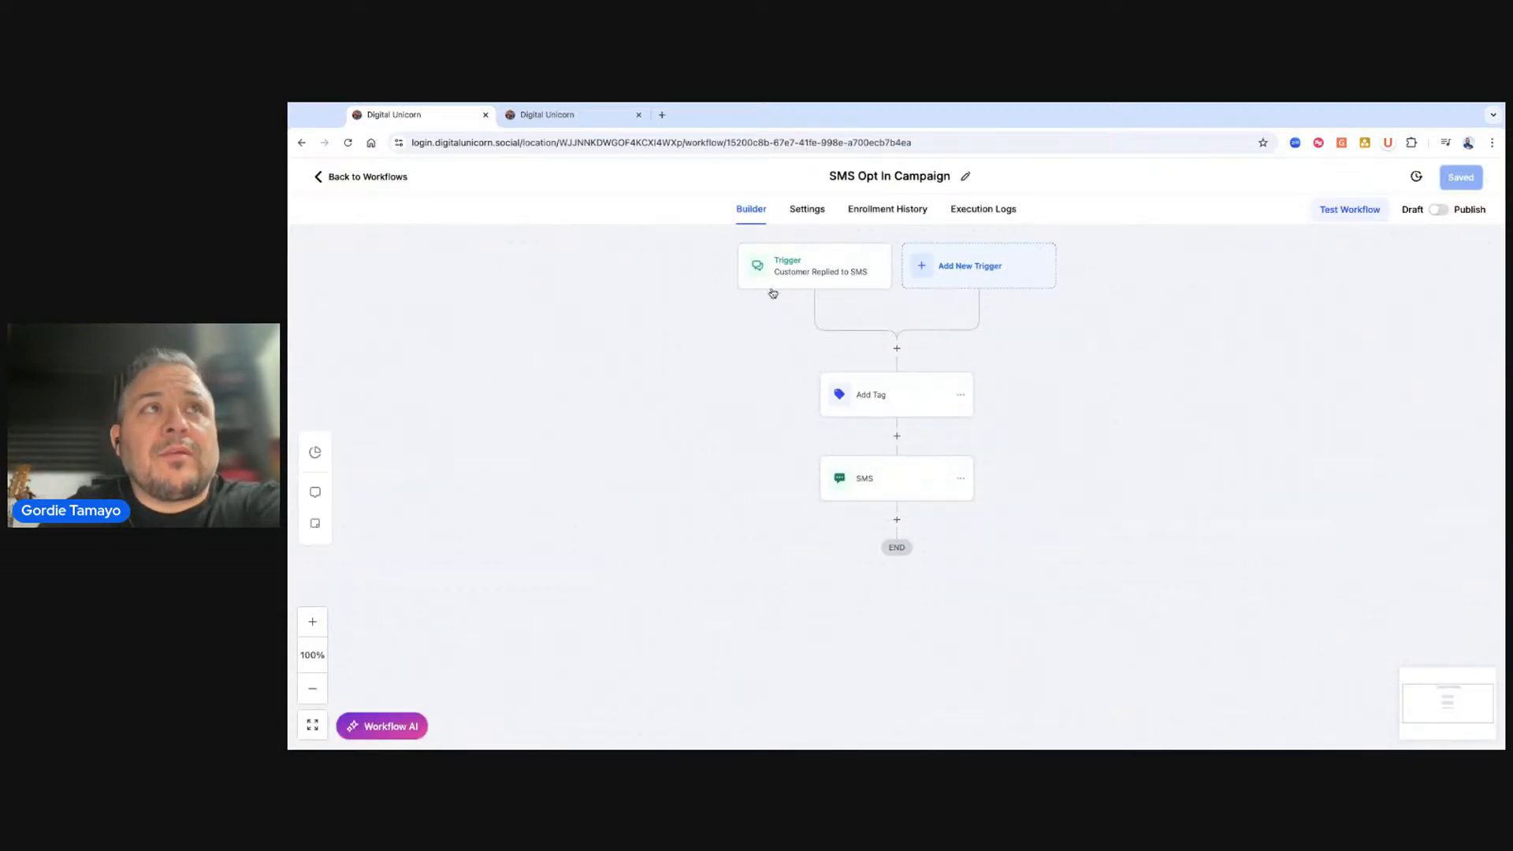
click(842, 270)
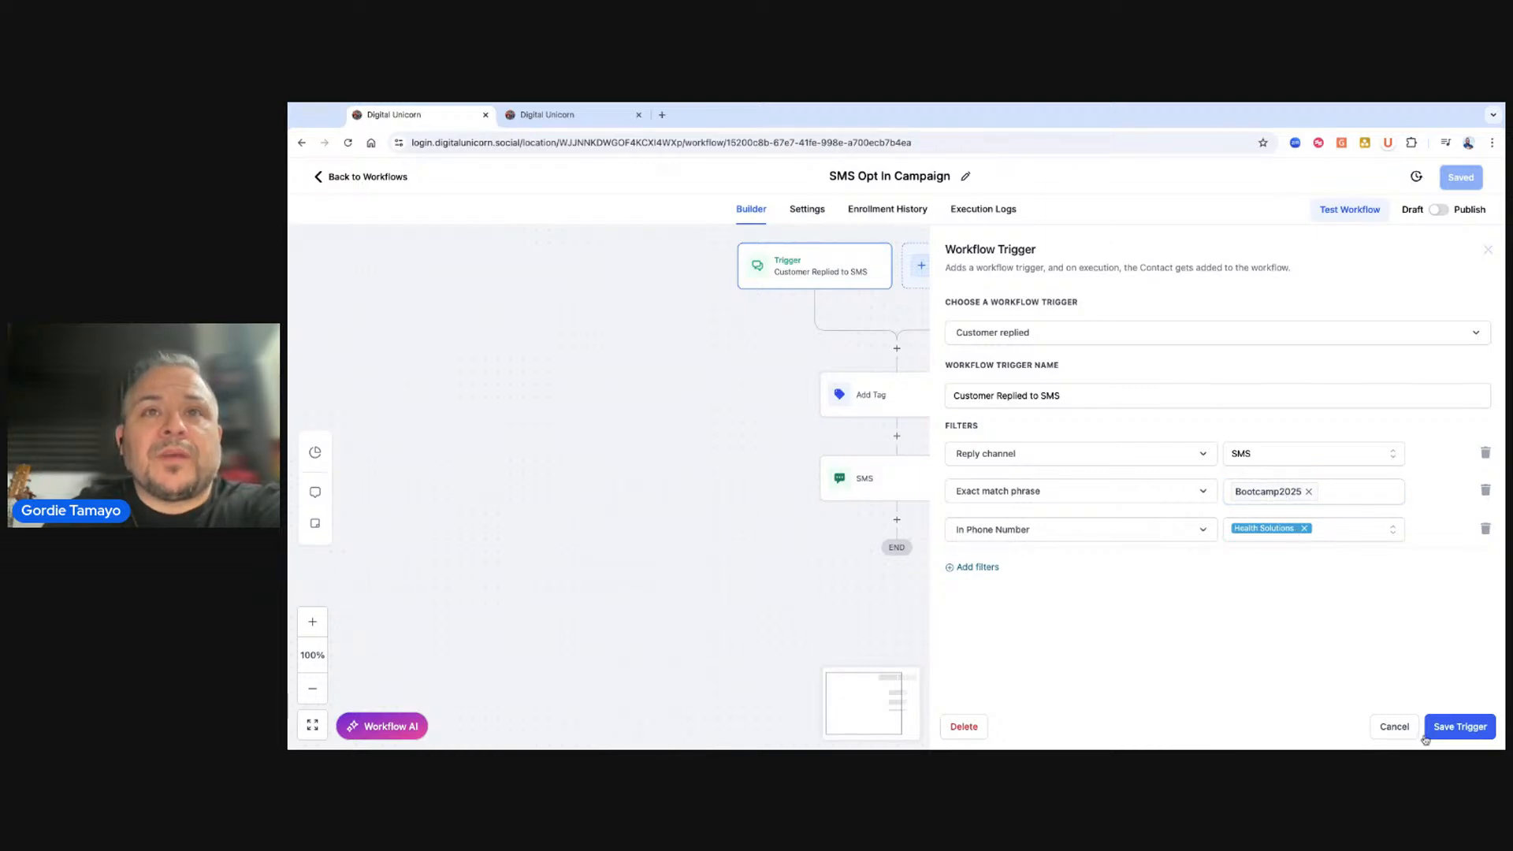
click(1465, 736)
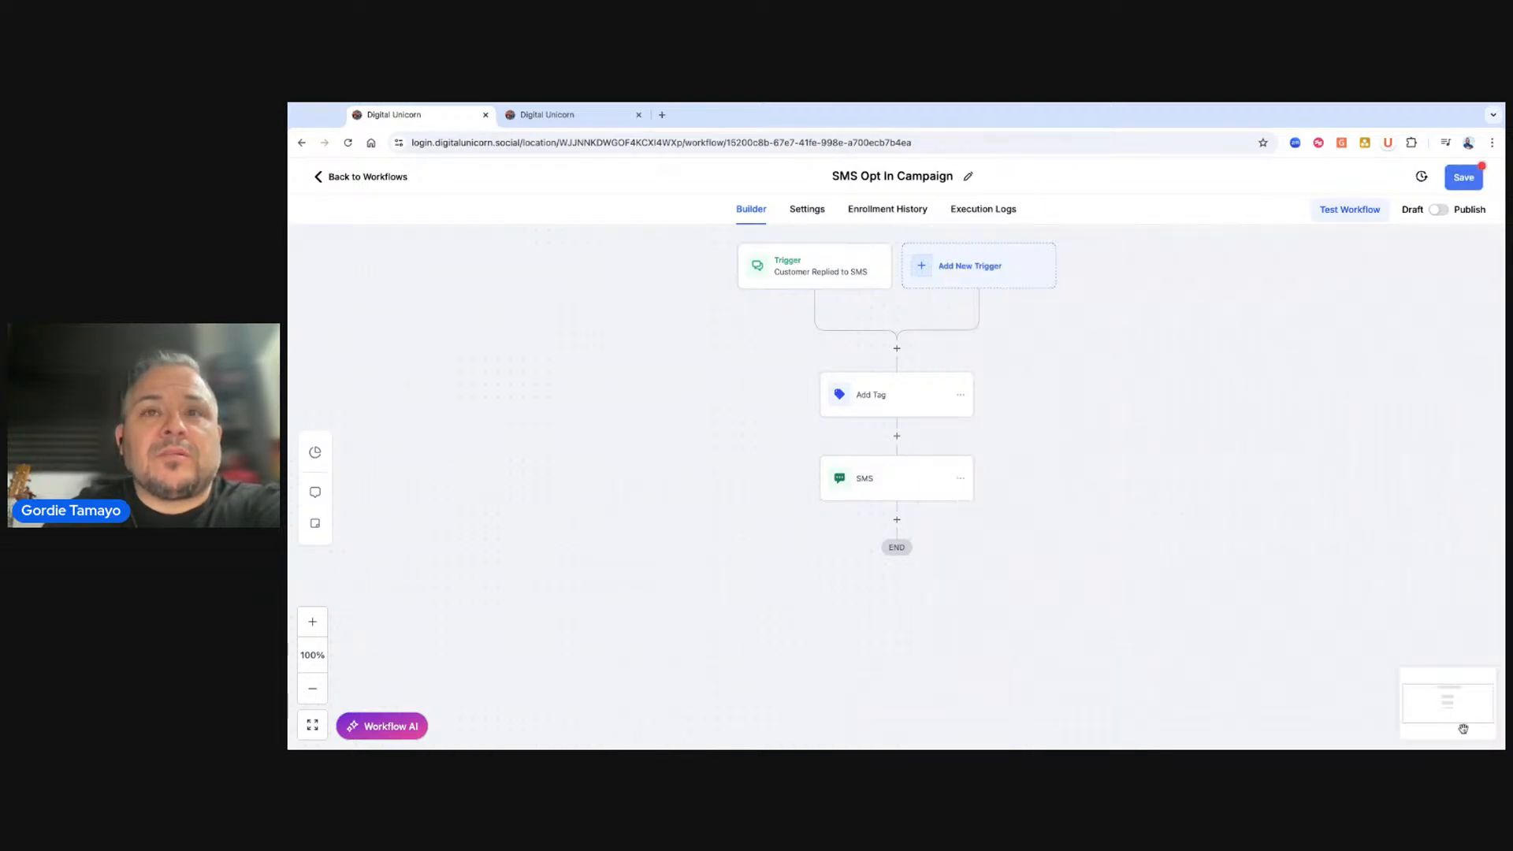
click(887, 401)
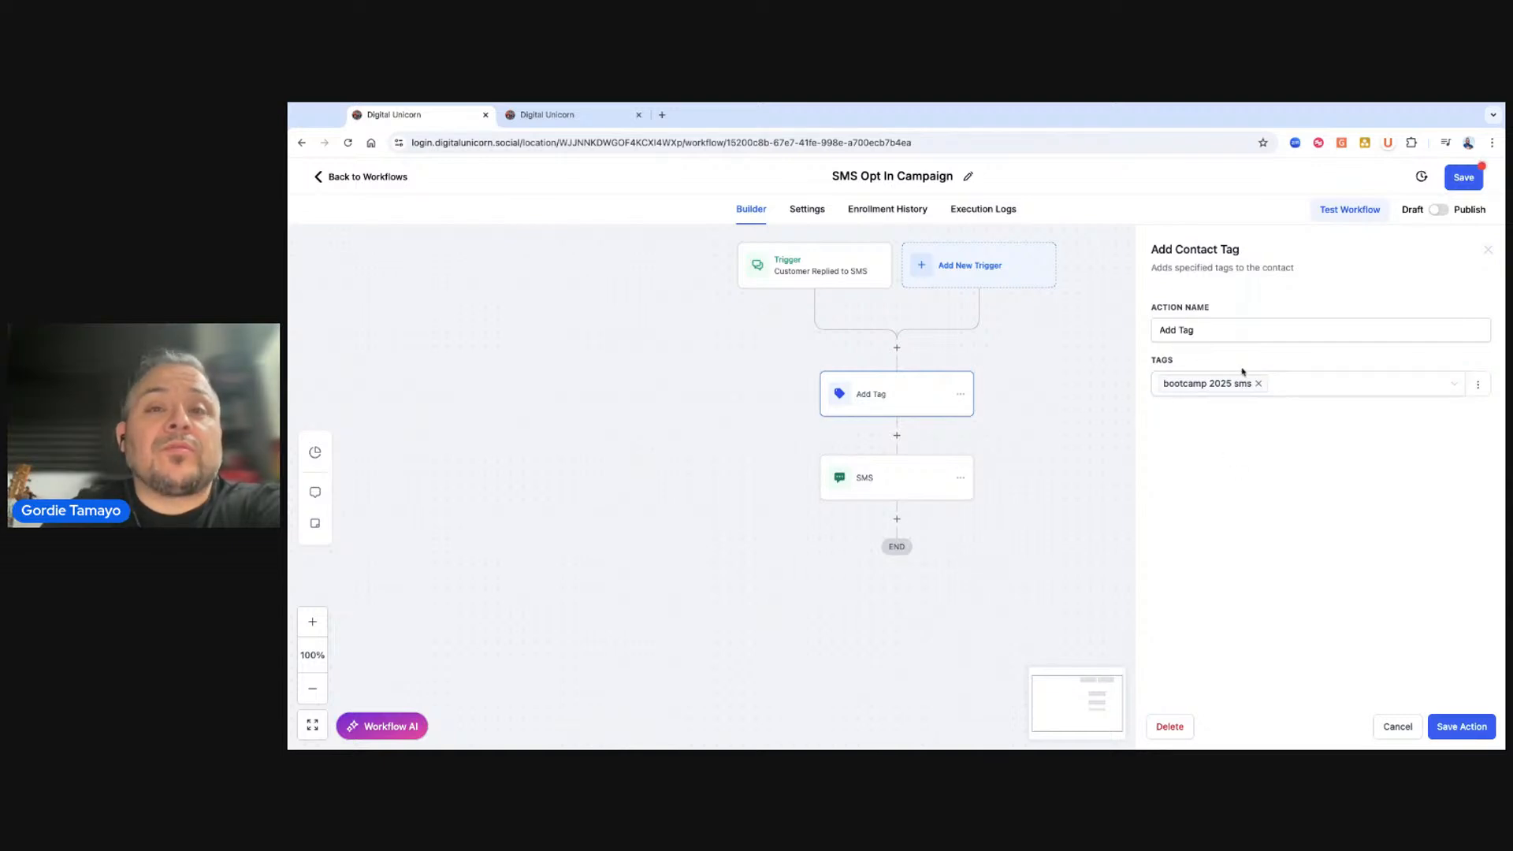
click(886, 488)
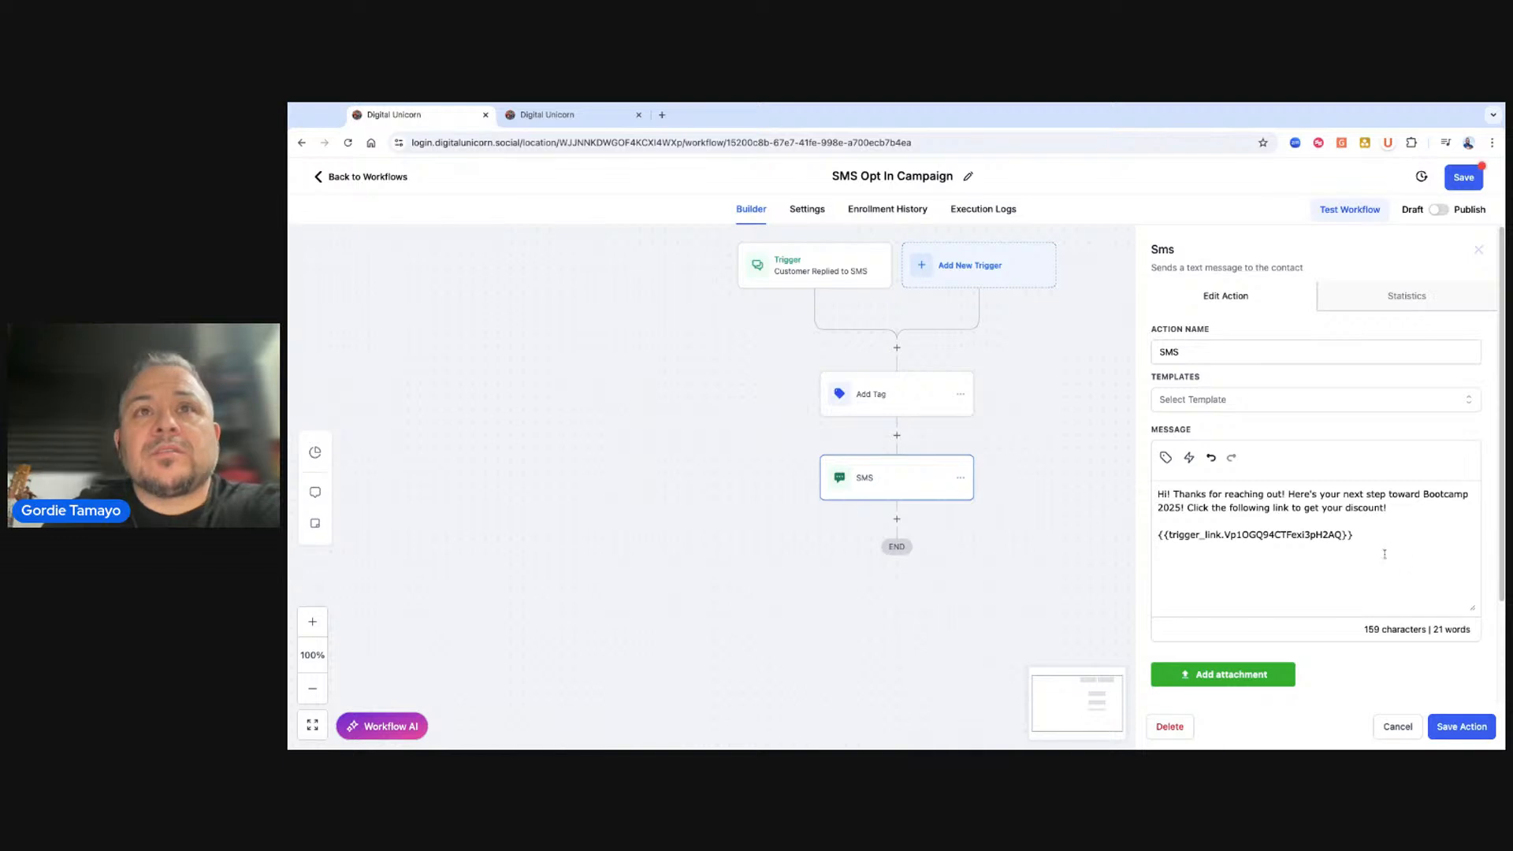
drag(1351, 545, 1104, 482)
click(1313, 520)
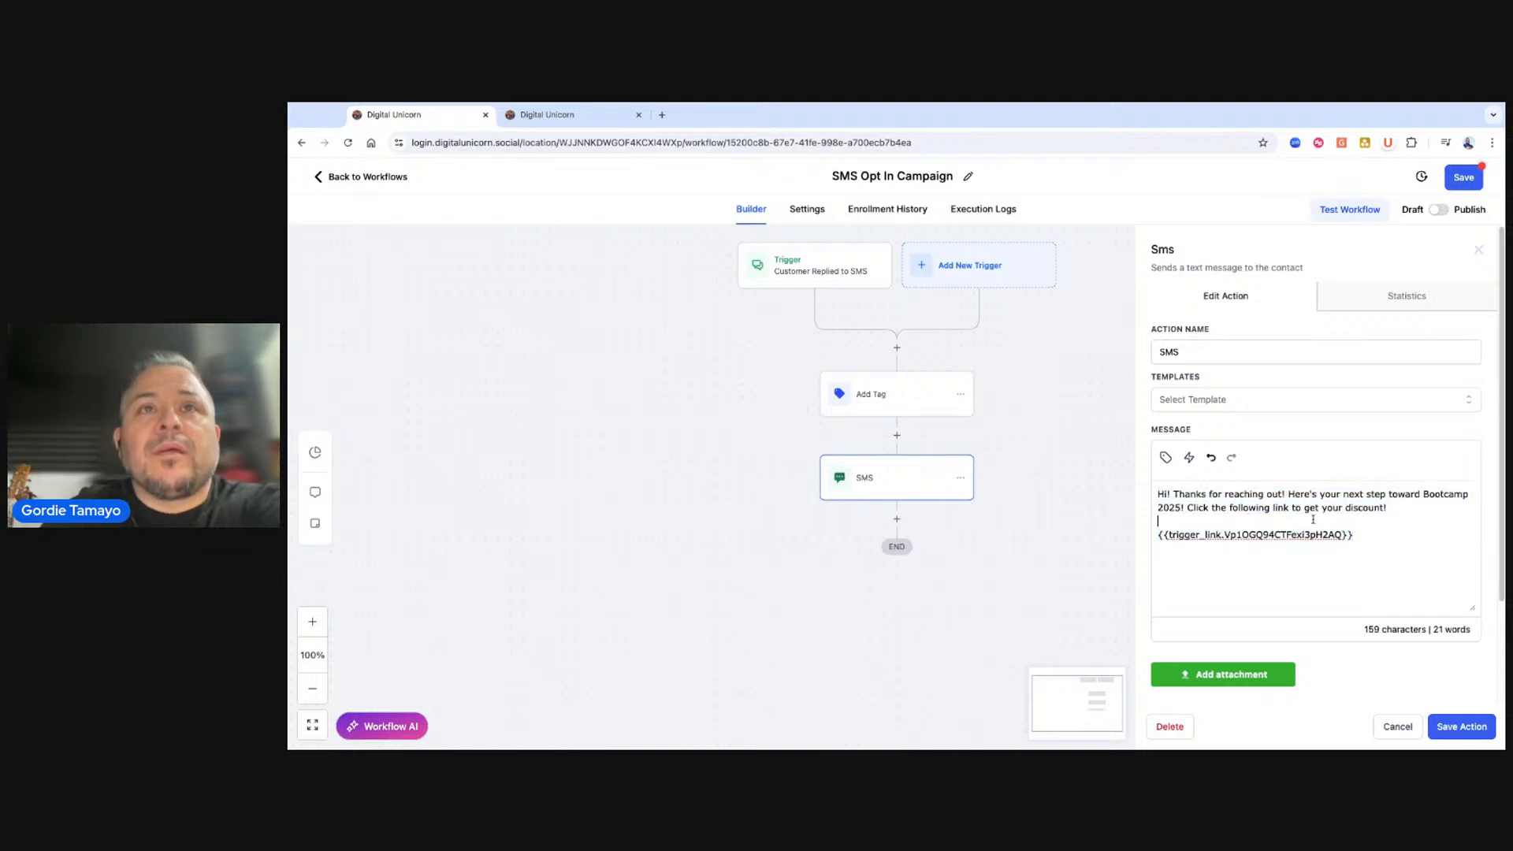
triple_click(1370, 536)
click(547, 118)
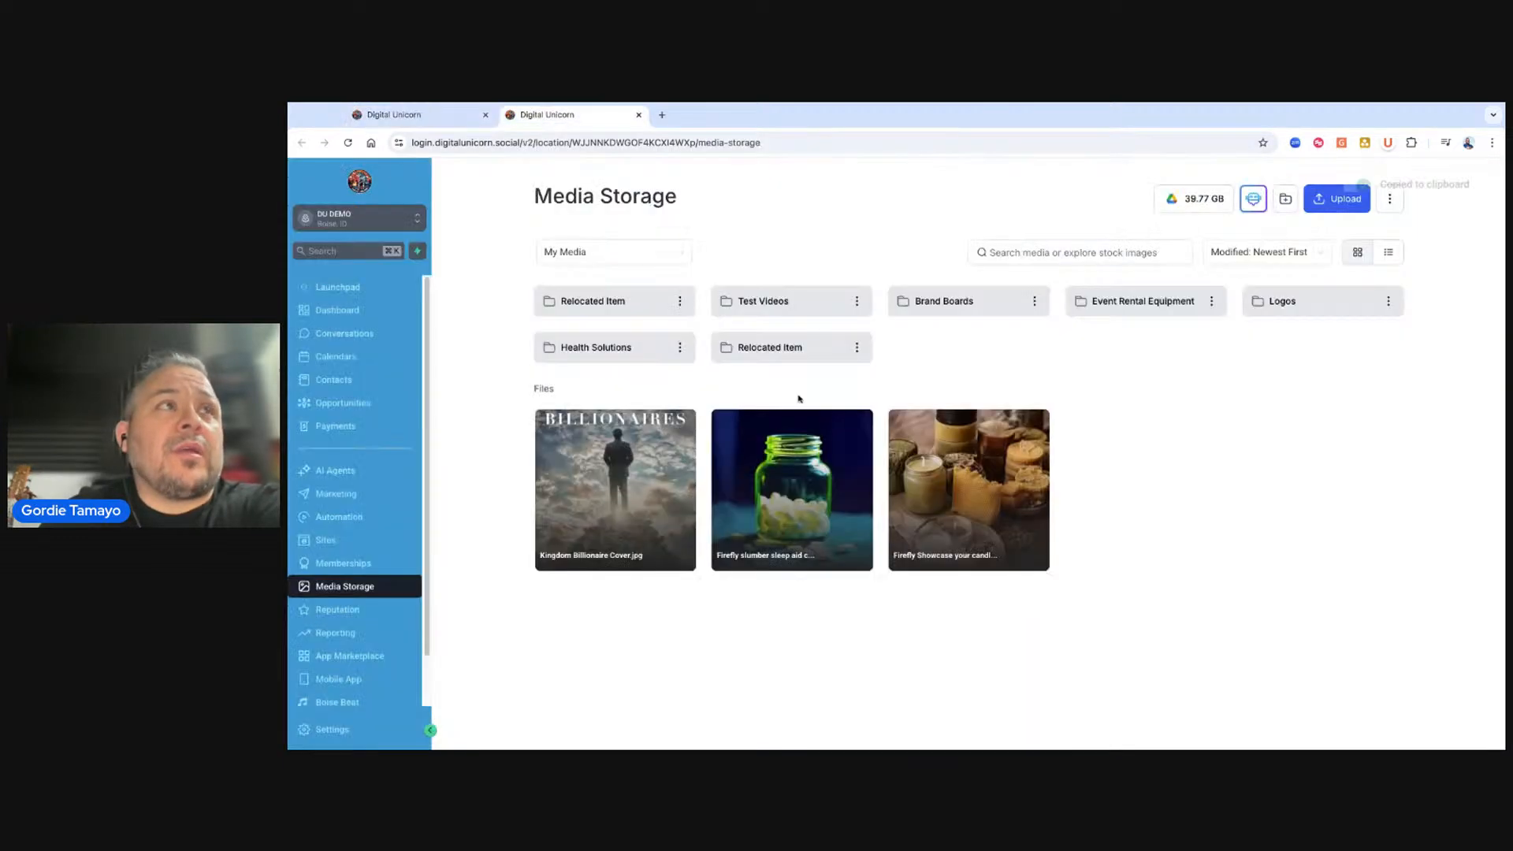
click(345, 494)
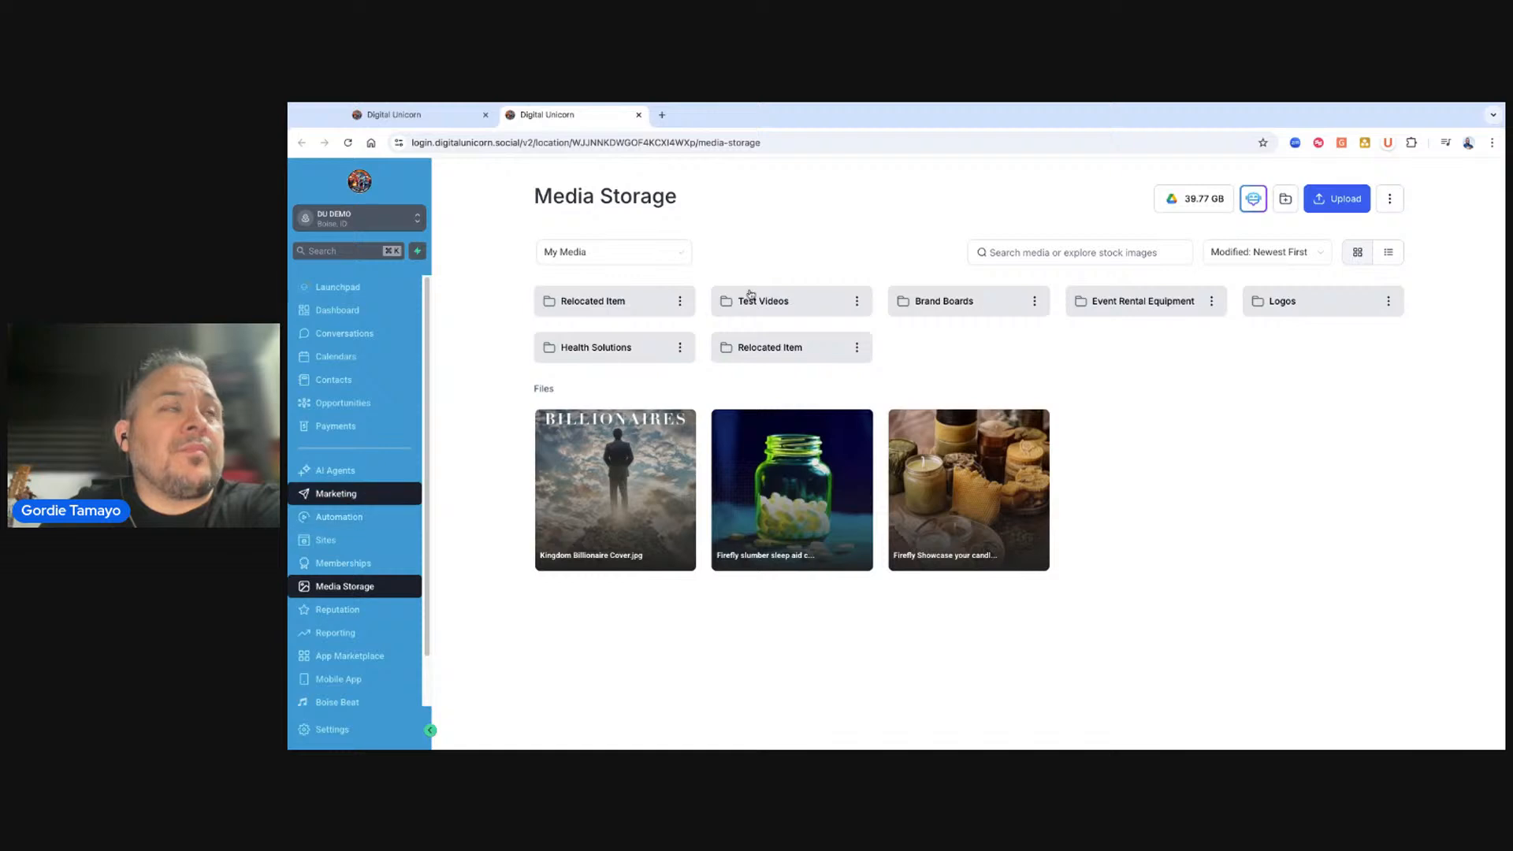
mouse_move(816, 205)
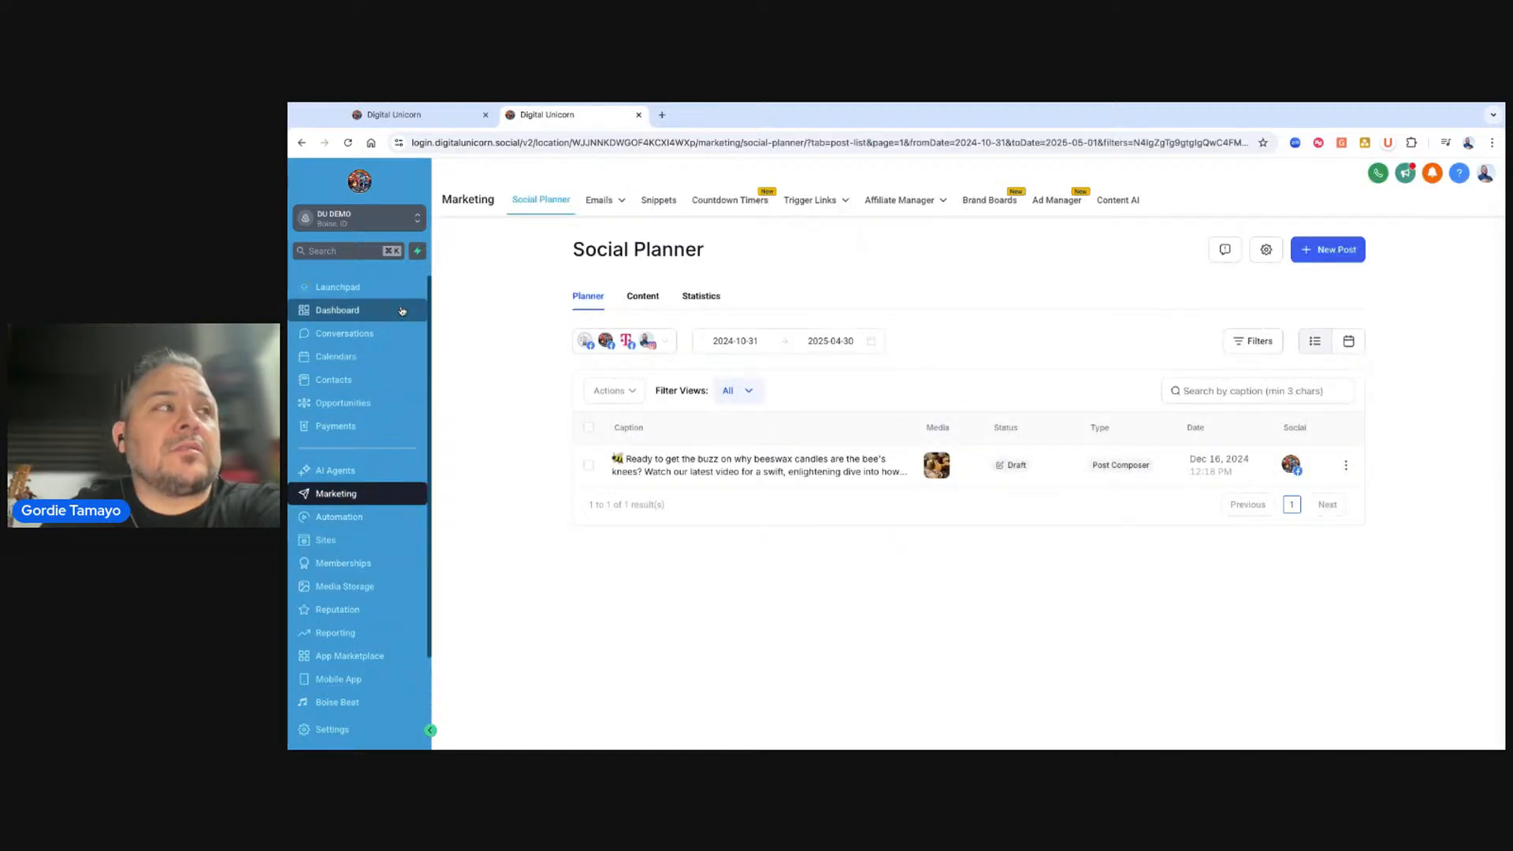
click(377, 116)
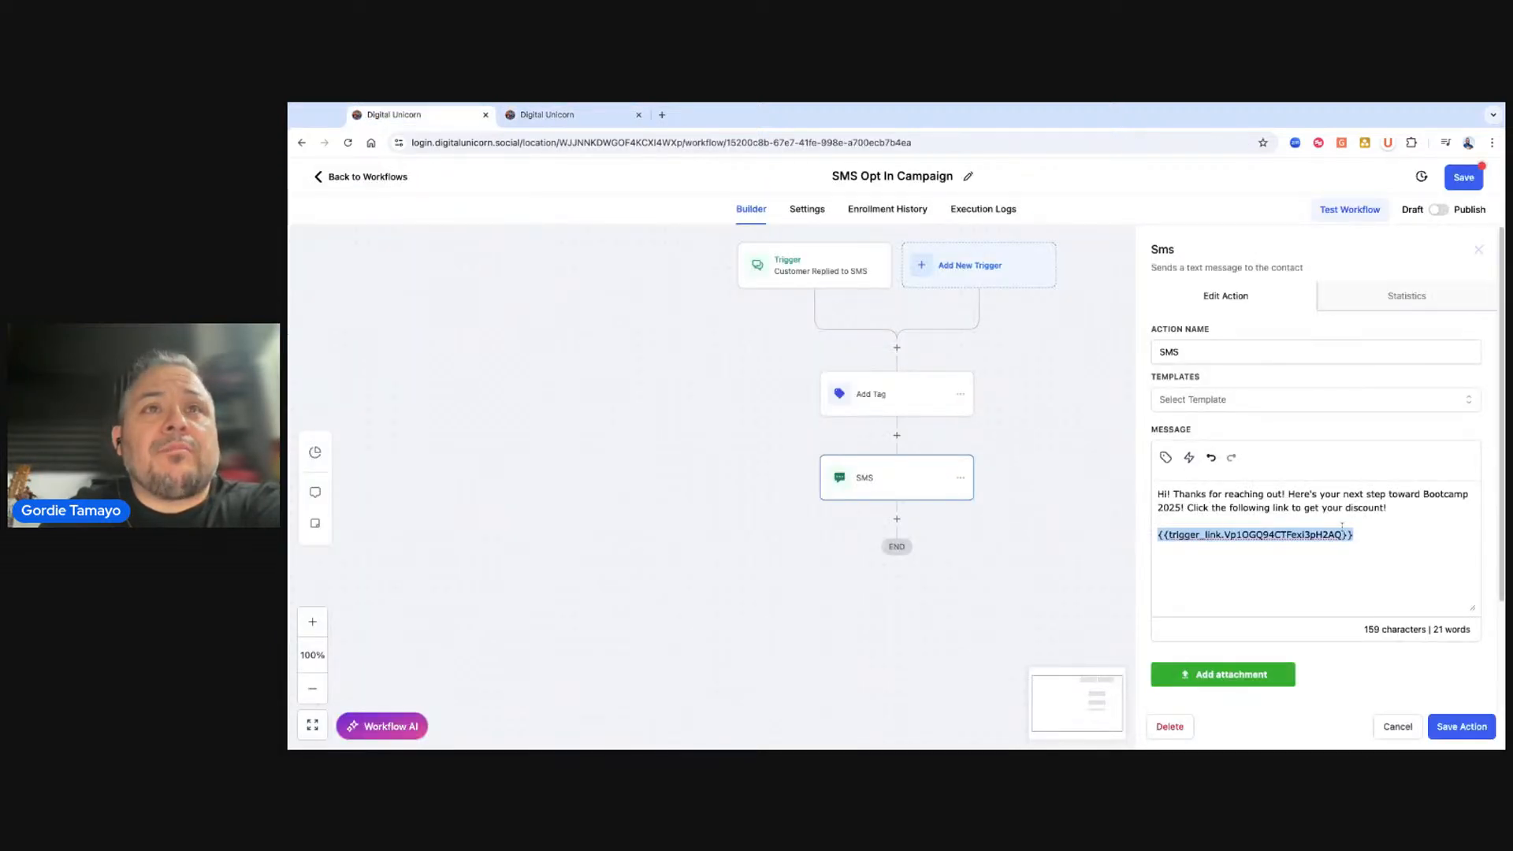
click(1379, 536)
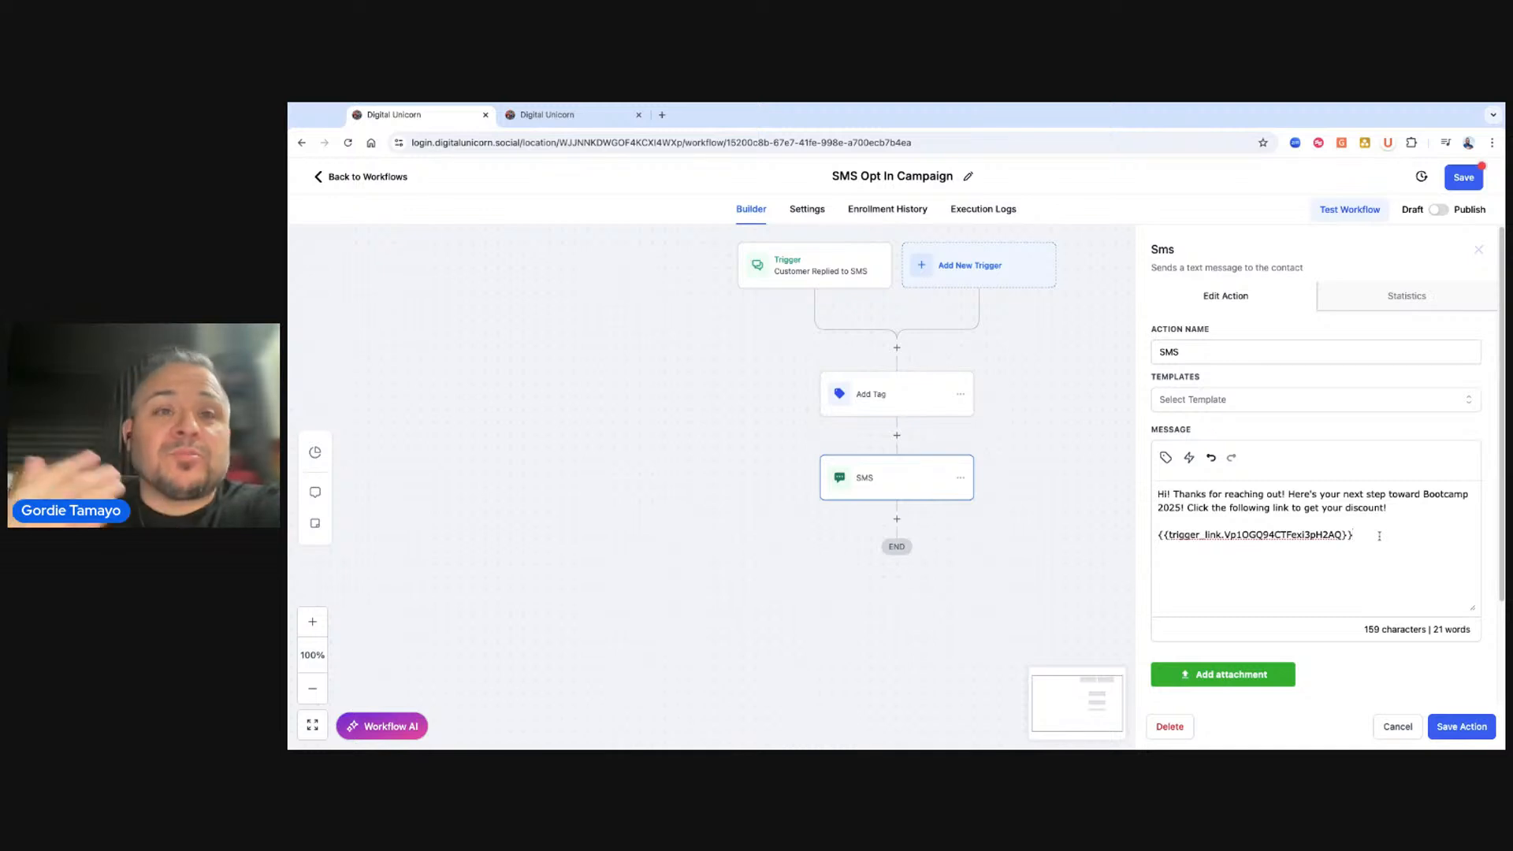